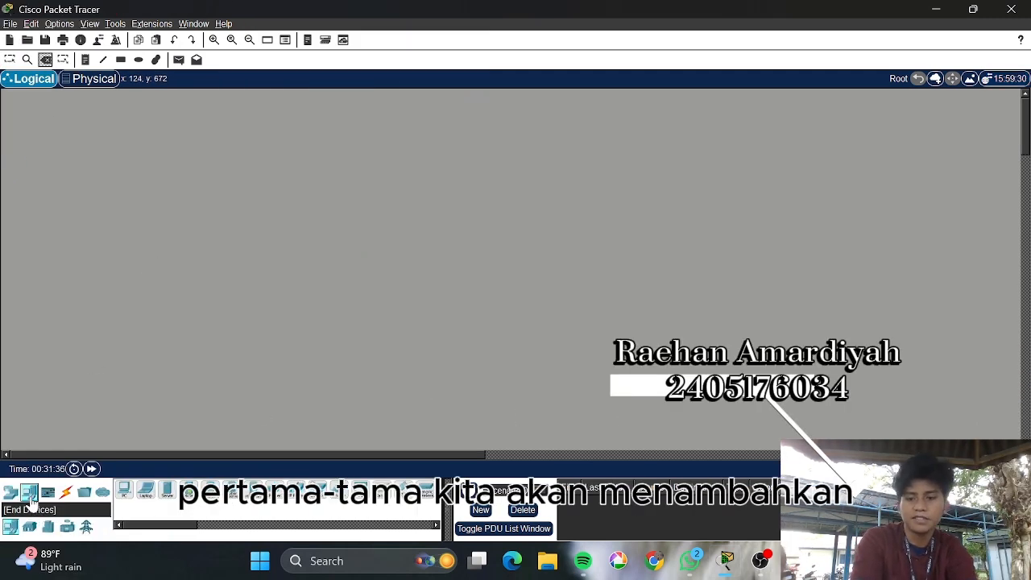
Place a 1941 router near the top centre and a 2960-24TT switch below it
left_click(30, 494)
left_click(11, 492)
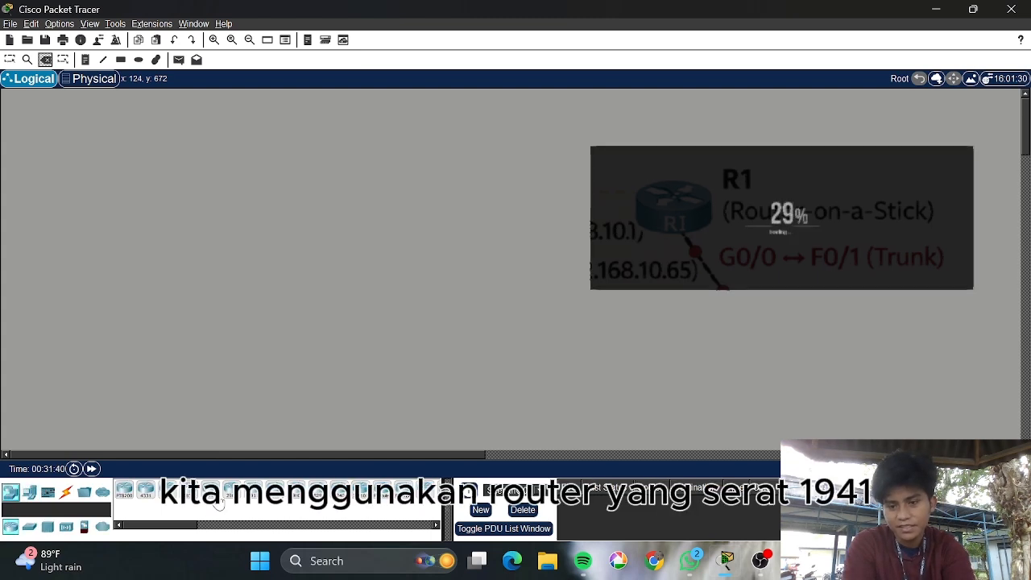
left_click(211, 497)
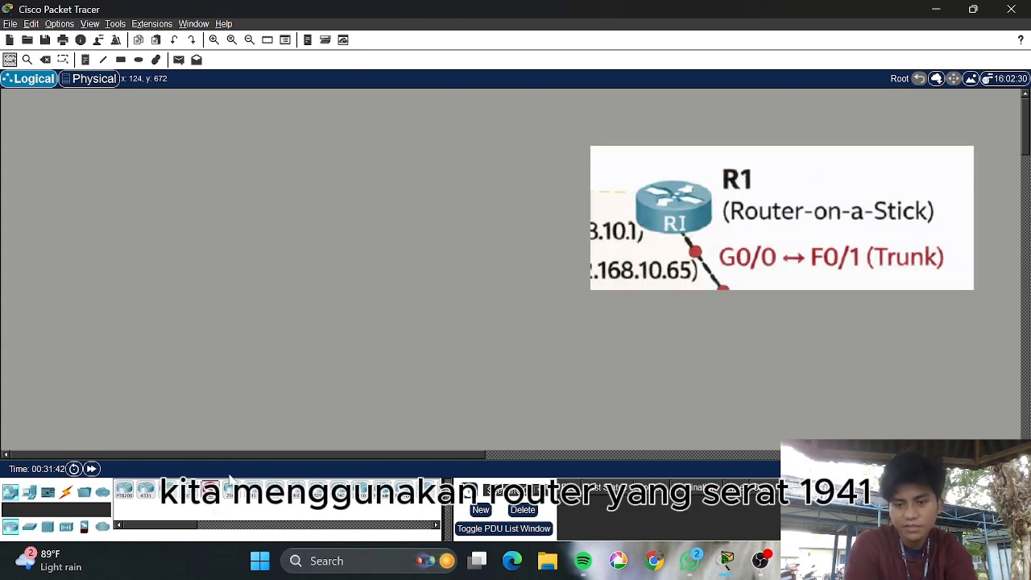
left_click(495, 177)
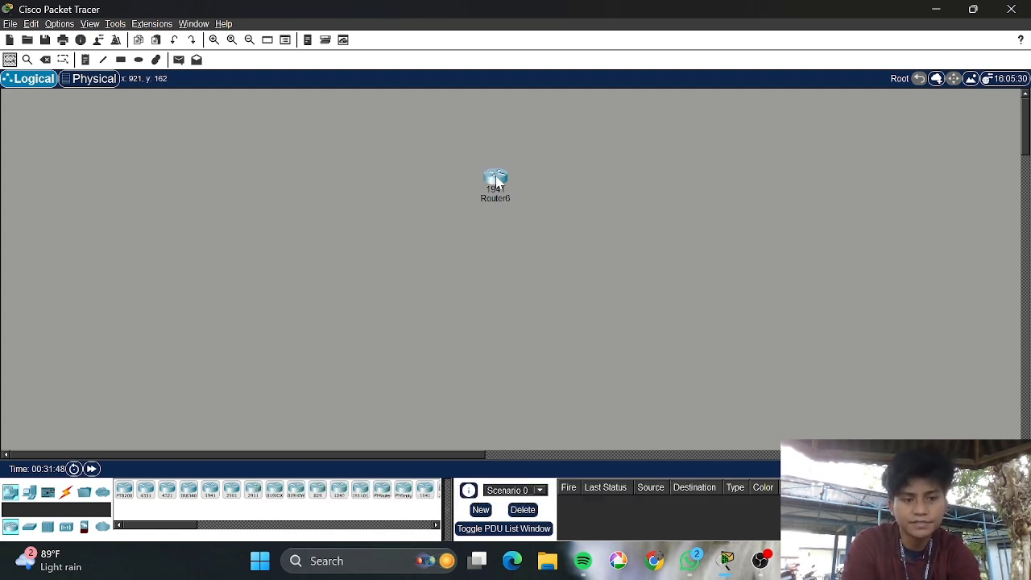
left_click_drag(496, 182, 443, 176)
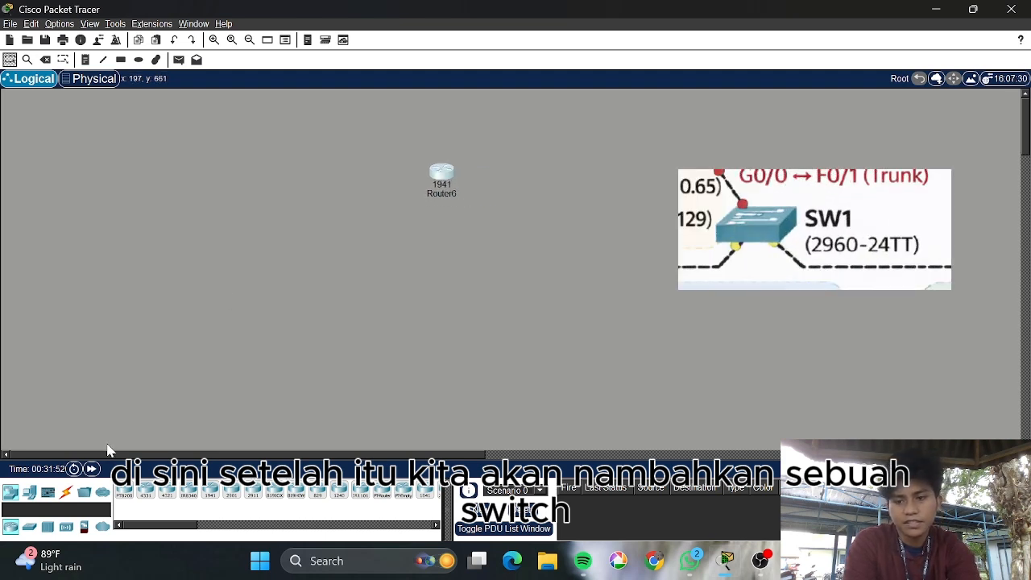
left_click(29, 493)
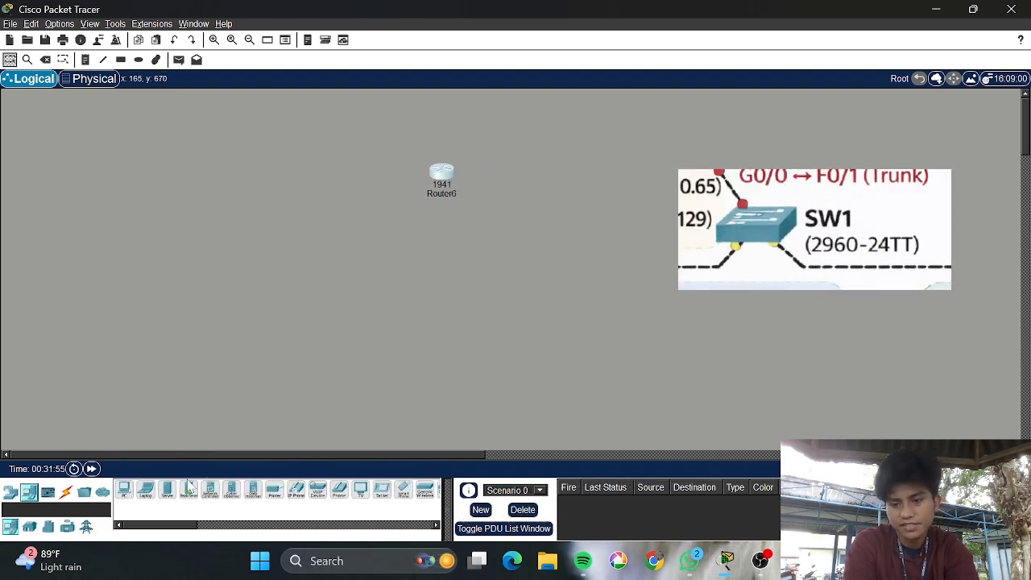
left_click(441, 241)
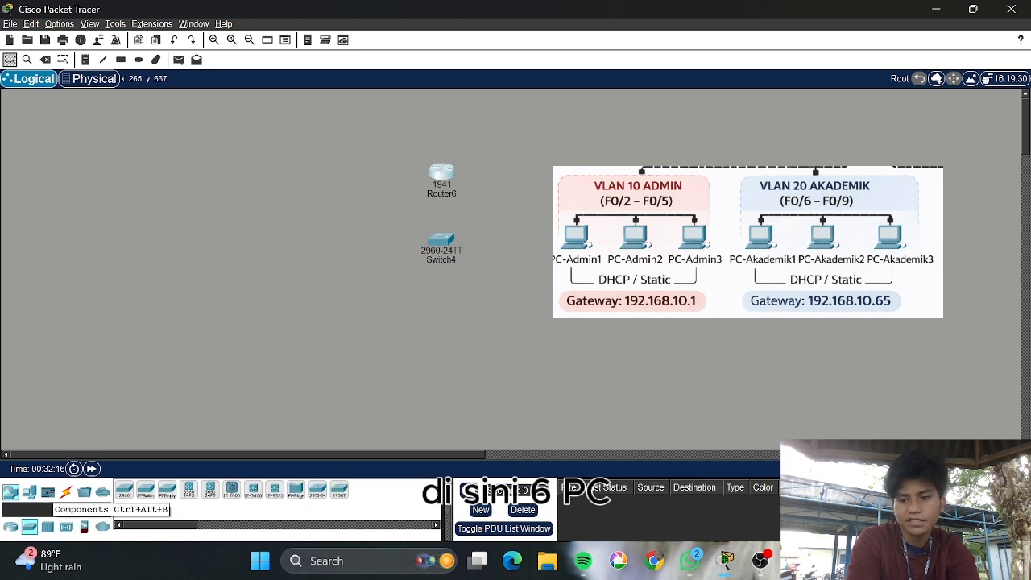
Place three generic PCs below-left of the switch and line them up in a row
left_click(32, 501)
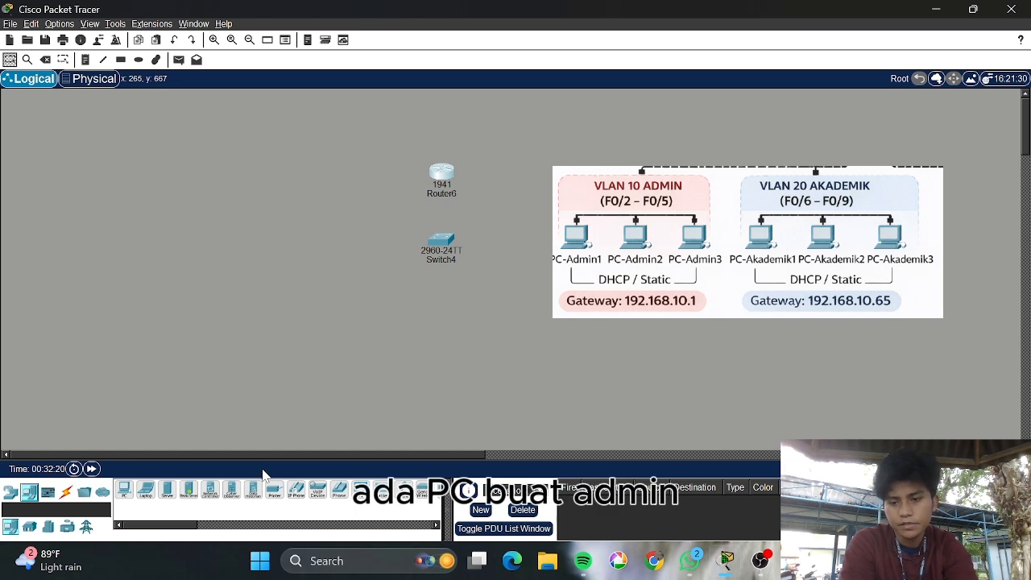
left_click(123, 492)
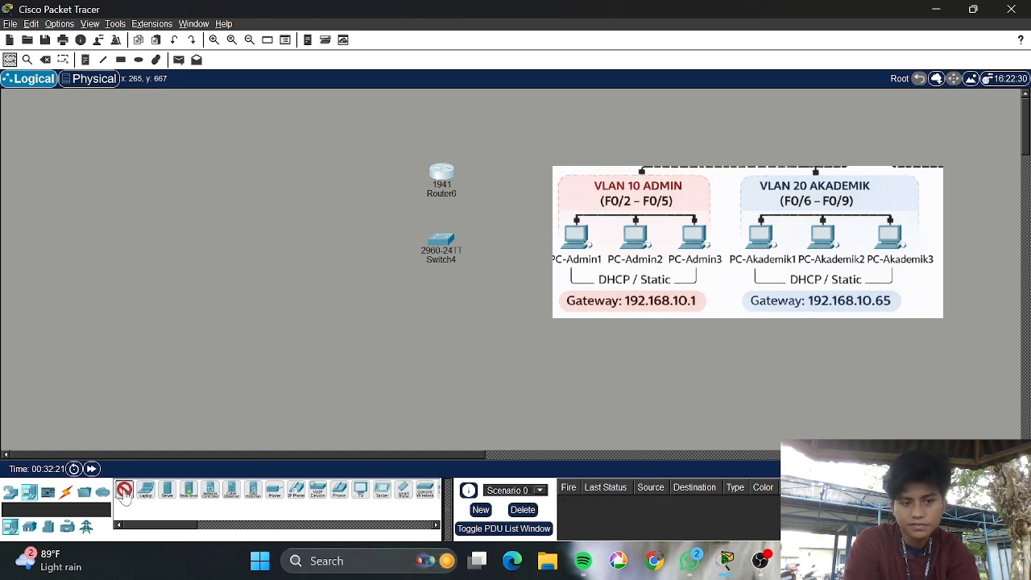
left_click(197, 288)
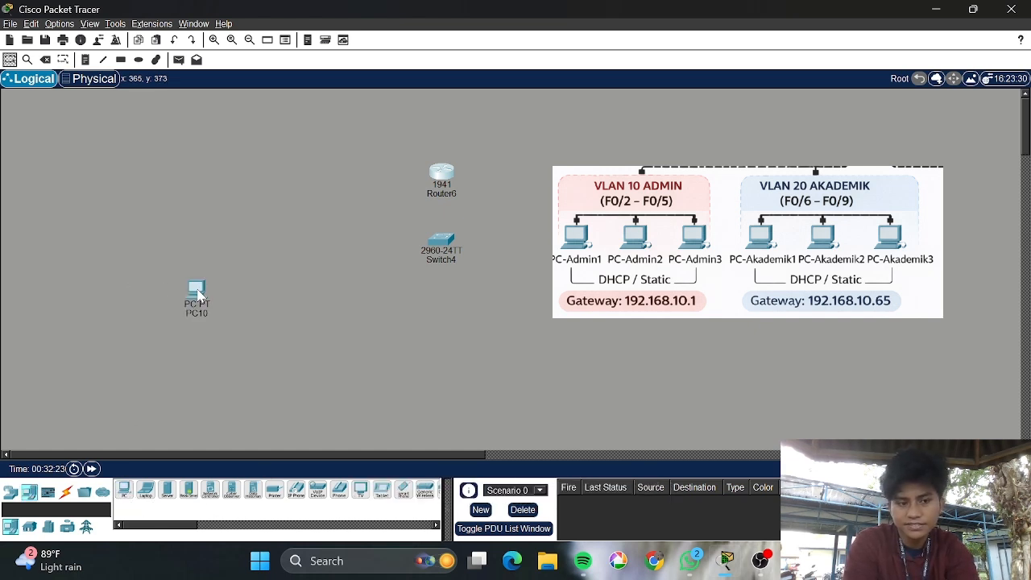
left_click(123, 489)
left_click(254, 289)
left_click(124, 493)
left_click(326, 290)
left_click_drag(326, 292, 343, 312)
left_click_drag(255, 293, 282, 313)
left_click_drag(198, 297, 231, 317)
Add three more PCs to the right of the switch and a server at the upper right
left_click(123, 490)
left_click(503, 307)
left_click(124, 489)
left_click(580, 302)
left_click(124, 487)
left_click(679, 301)
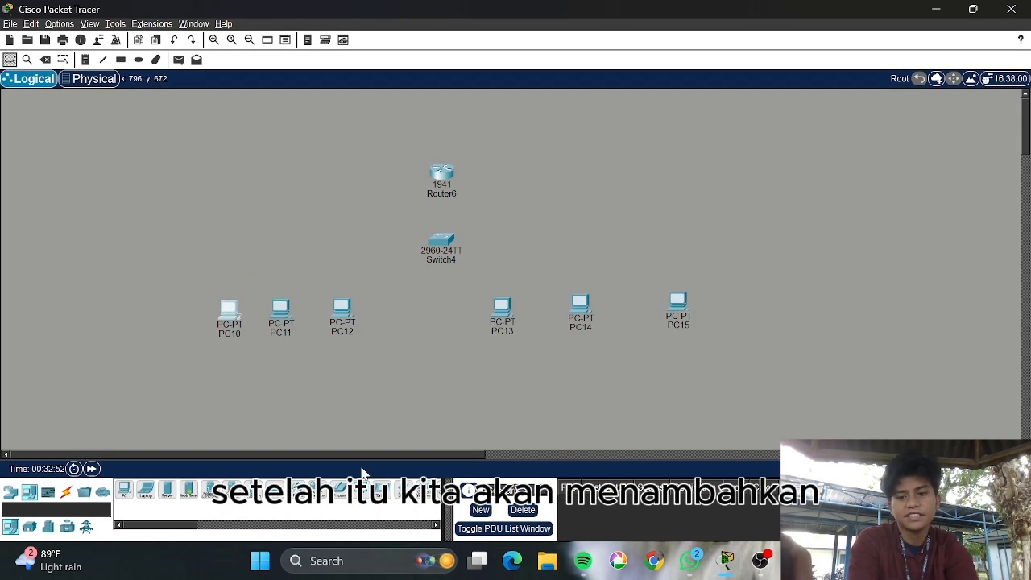
left_click(169, 495)
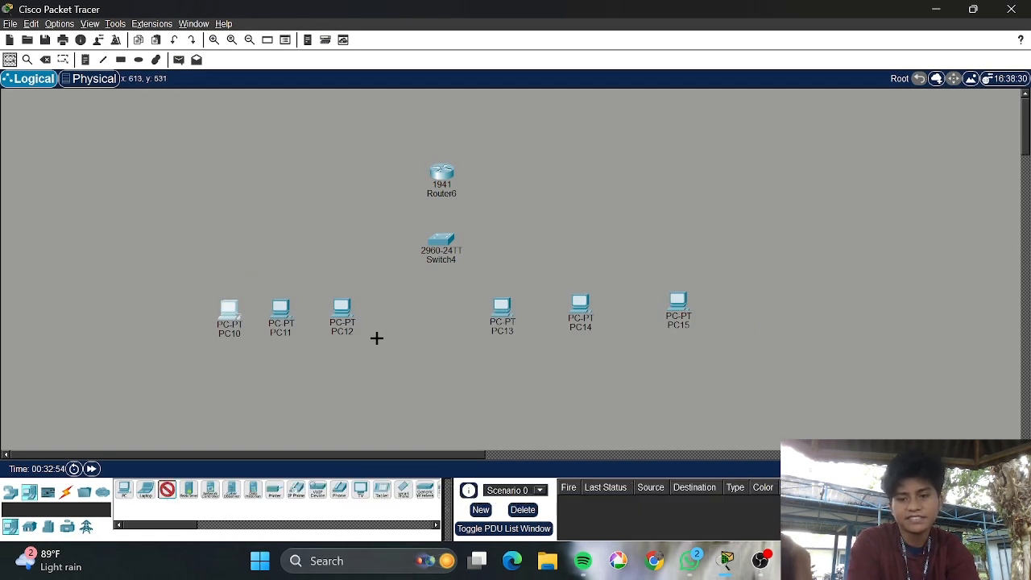
left_click(663, 219)
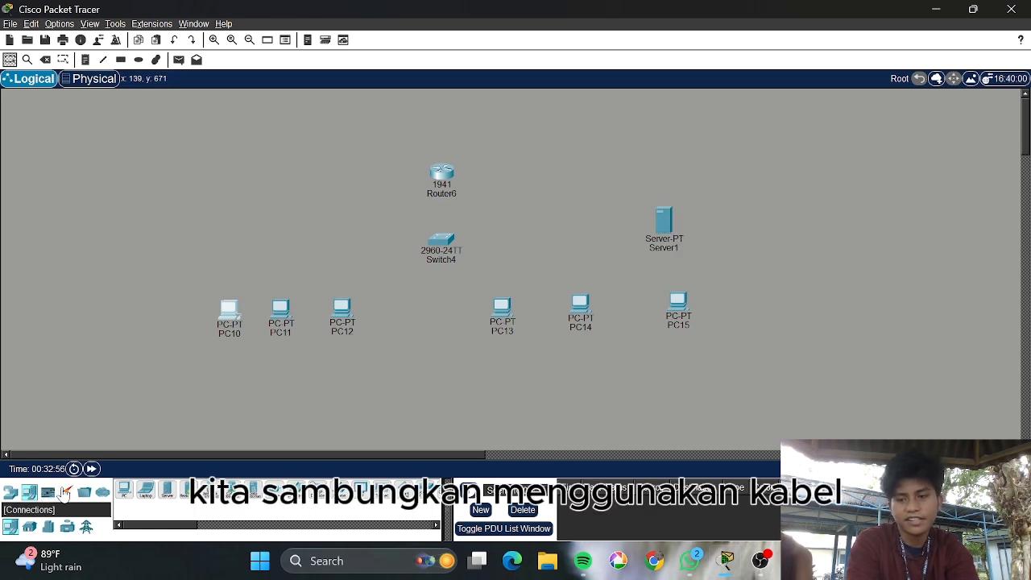
Link Router GigabitEthernet0/0 to Switch FastEthernet0/1 with a copper straight-through cable
left_click(66, 491)
left_click(167, 490)
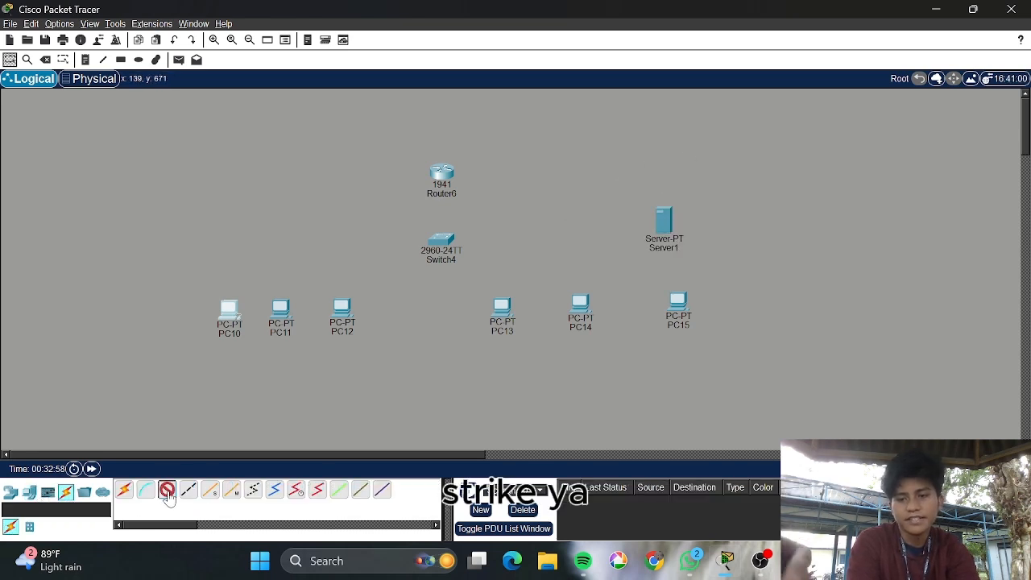
left_click(444, 179)
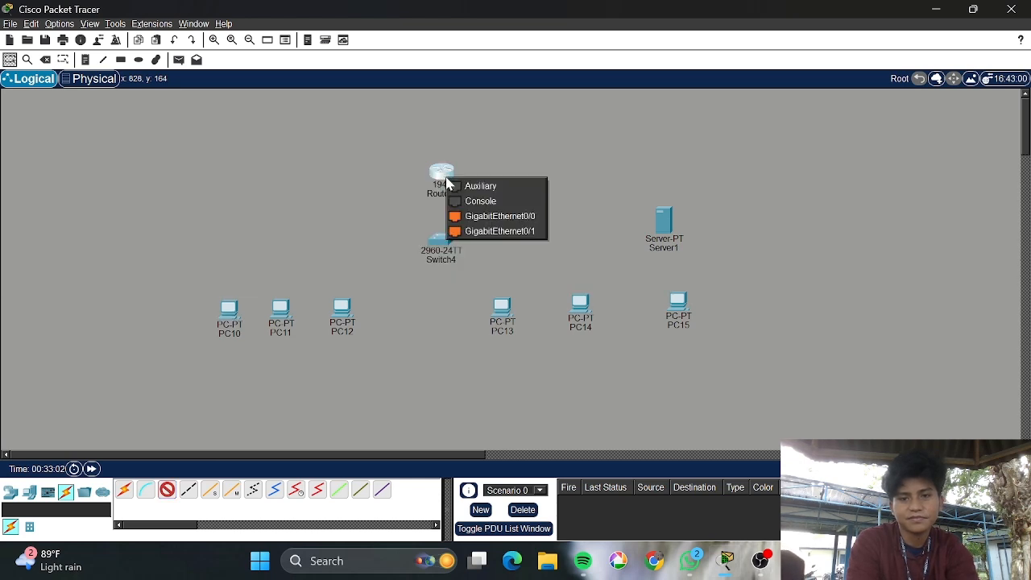
left_click(513, 223)
left_click(443, 249)
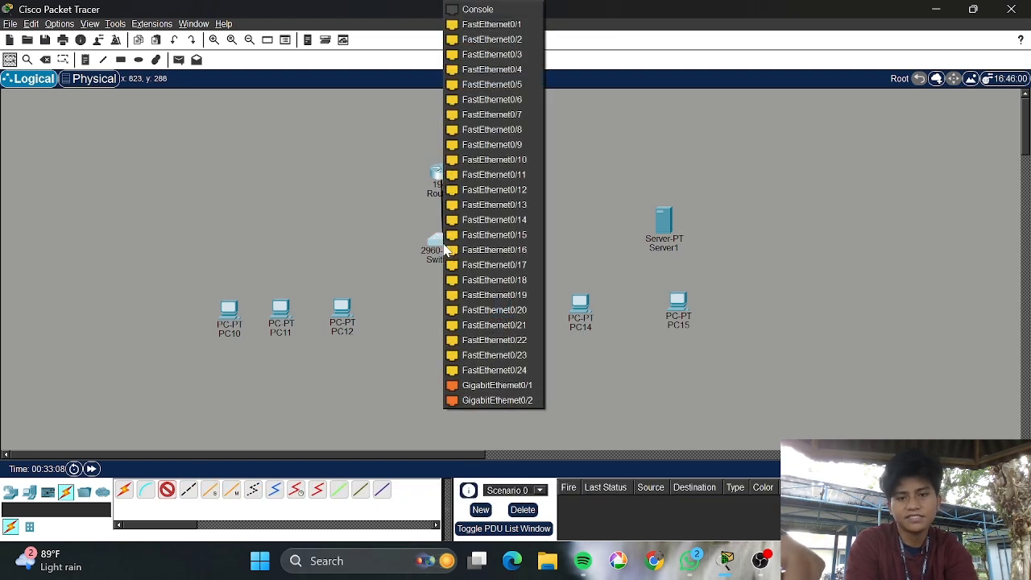
left_click(512, 26)
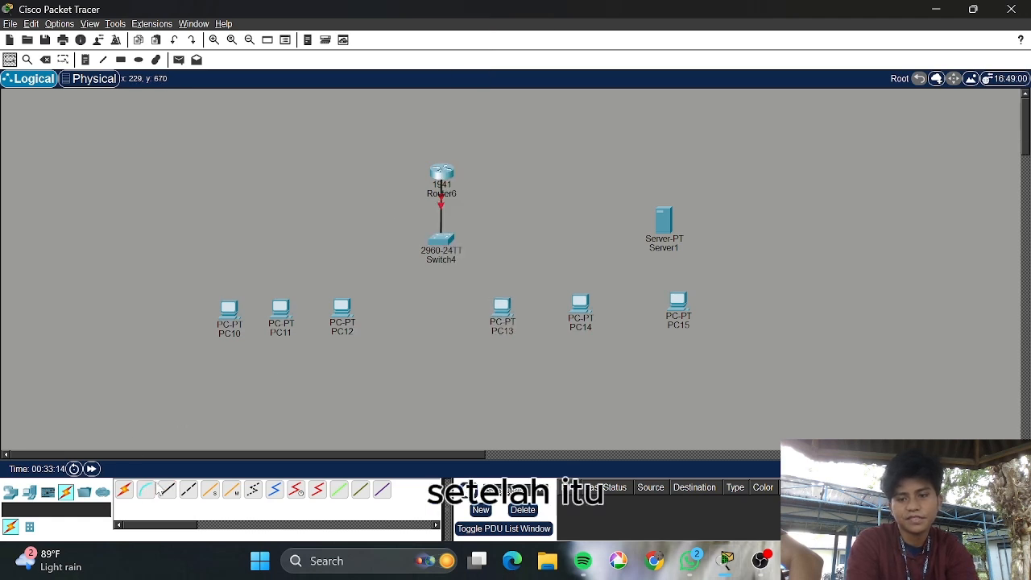
Connect PC10, PC11 and PC12 to free switch ports, starting at FastEthernet0/2
left_click(444, 239)
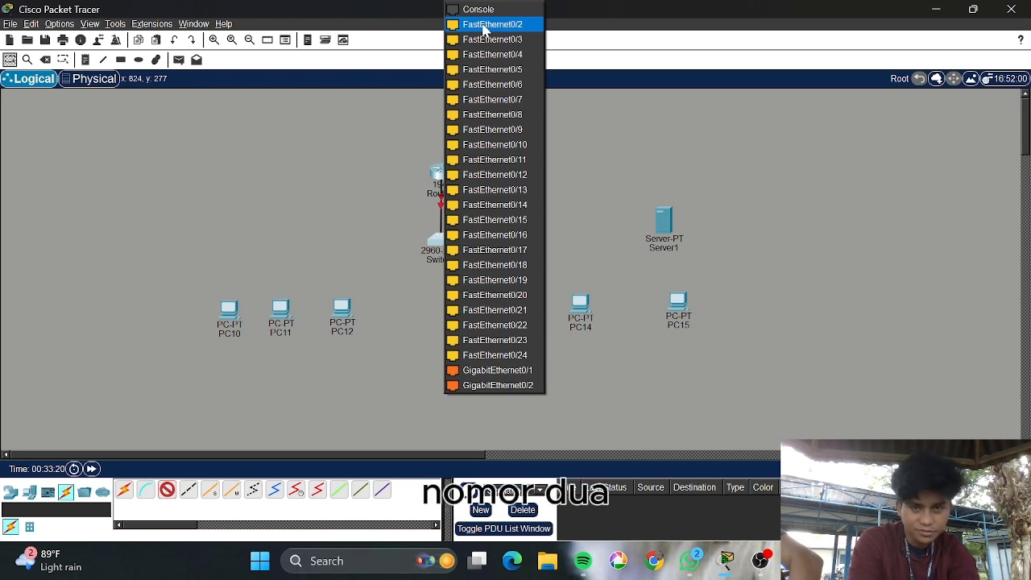
left_click(484, 26)
left_click(224, 311)
left_click(241, 366)
left_click(166, 489)
left_click(440, 240)
left_click(508, 25)
left_click(280, 314)
left_click(311, 371)
left_click(166, 489)
left_click(440, 240)
left_click(507, 25)
left_click(375, 368)
Connect PC13 (on FastEthernet0/7), PC14 and PC15 to the switch
left_click(167, 489)
left_click(448, 240)
left_click(501, 24)
left_click(167, 489)
left_click(166, 489)
left_click(450, 240)
left_click(508, 40)
left_click(497, 307)
left_click(532, 365)
left_click(167, 489)
left_click(450, 238)
left_click(493, 274)
left_click(586, 307)
left_click(598, 363)
left_click(483, 289)
left_click(679, 306)
left_click(713, 360)
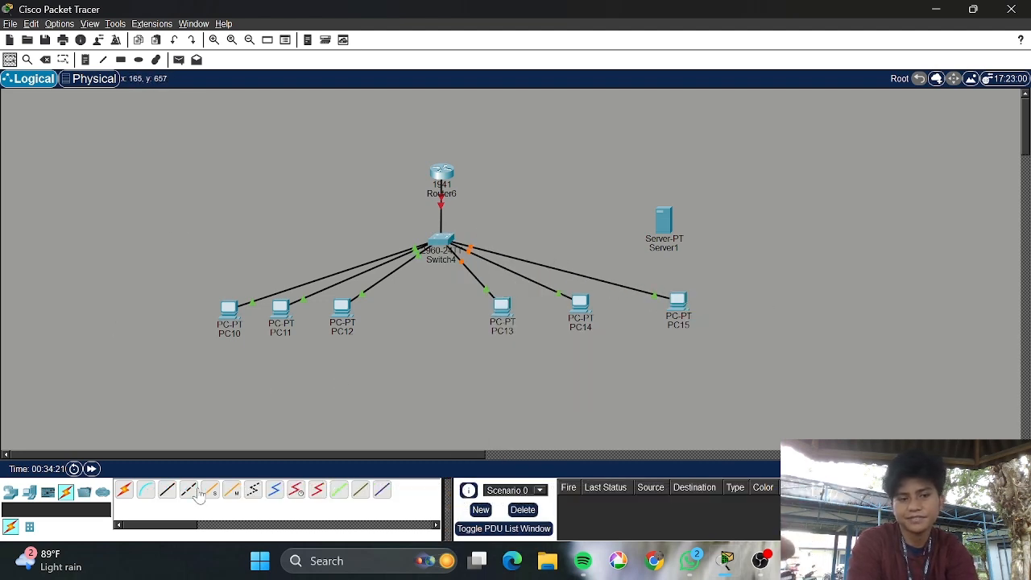
Connect Server1's FastEthernet0 to switch port FastEthernet0/10
left_click(168, 491)
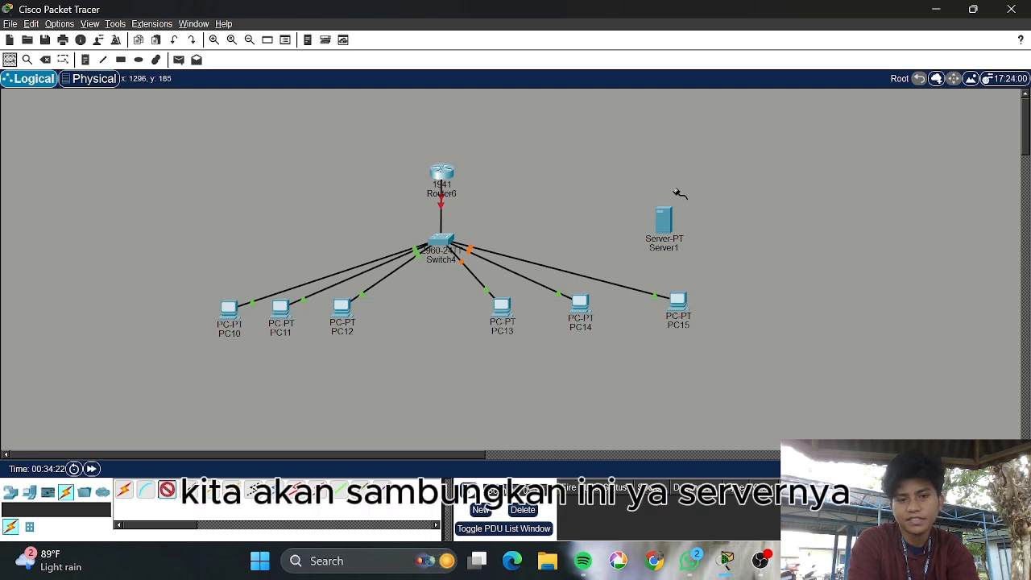
left_click(444, 238)
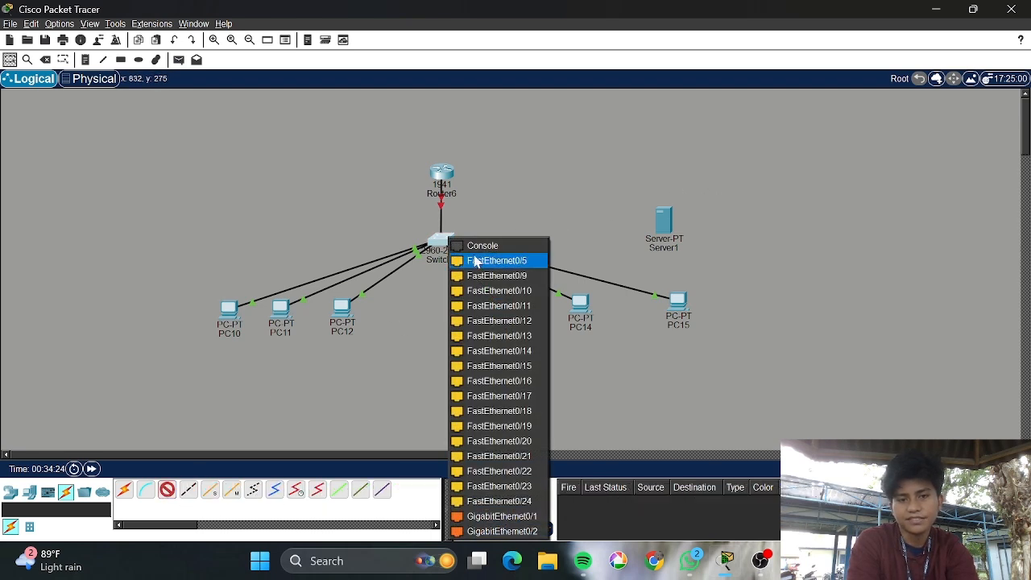
left_click(538, 294)
left_click(664, 219)
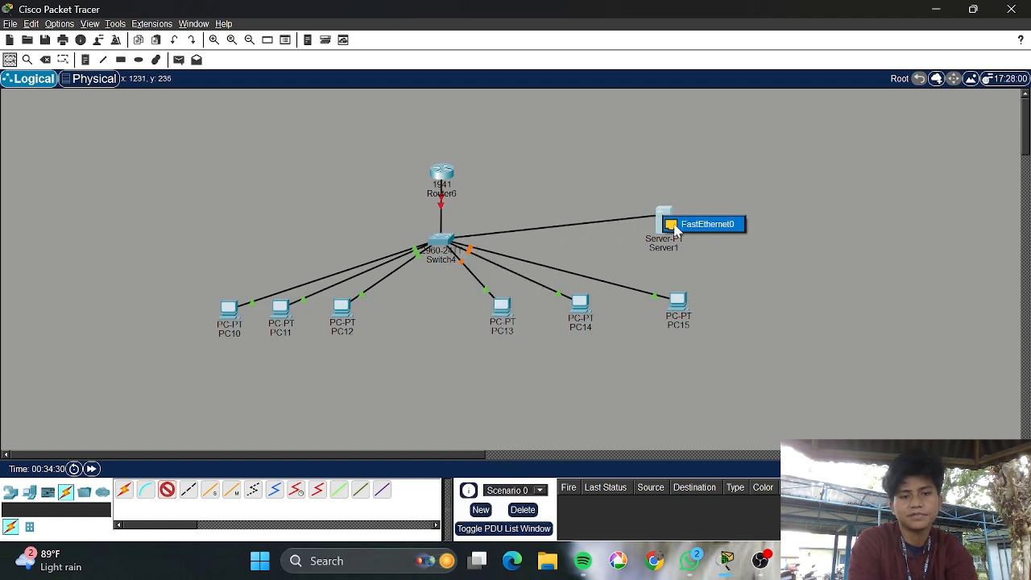
left_click(703, 224)
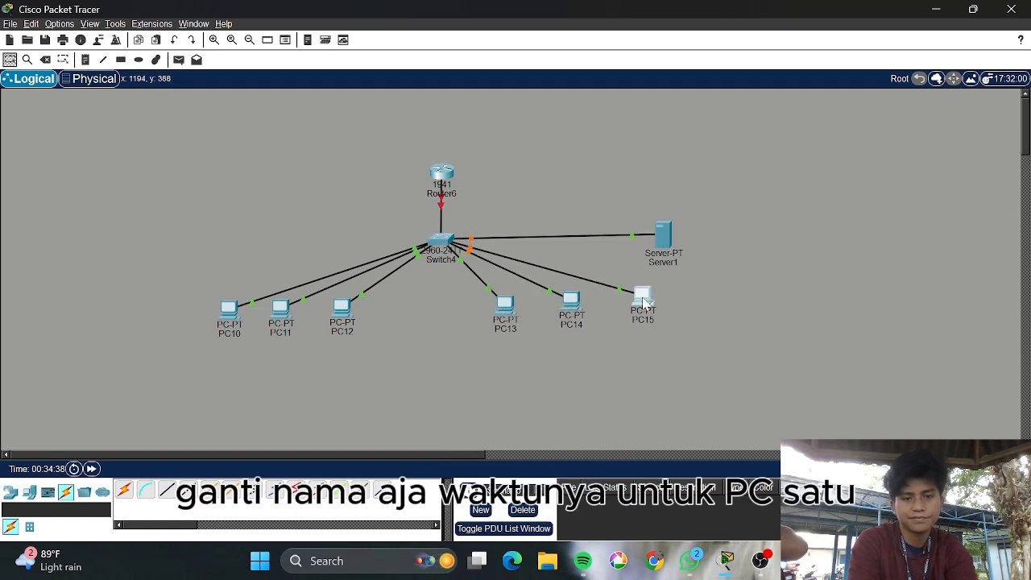
Rename the left PCs to PC Admin 1, PC- Admin 2 and PC-Admin 3
left_click(229, 333)
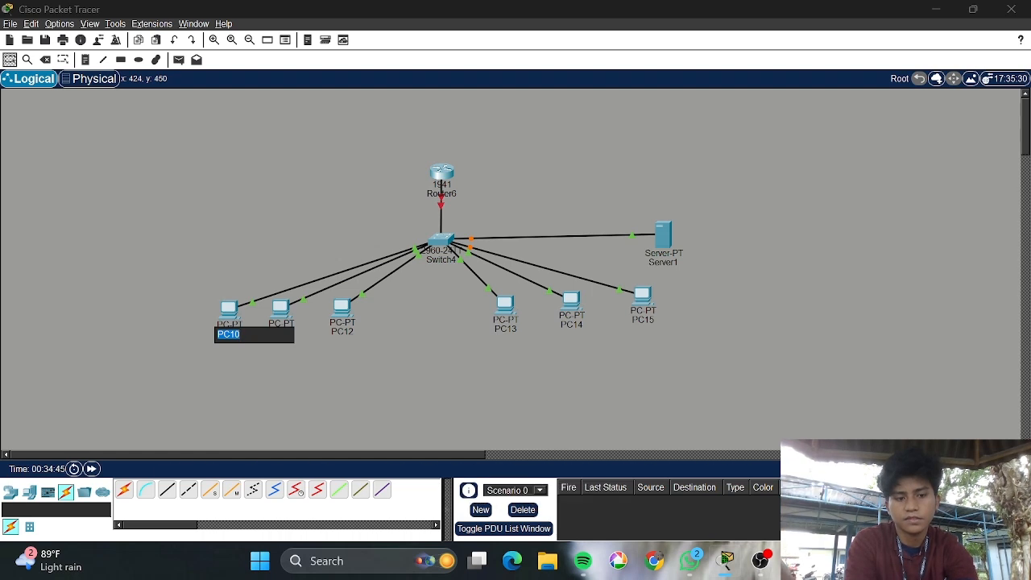
type("PC AD=")
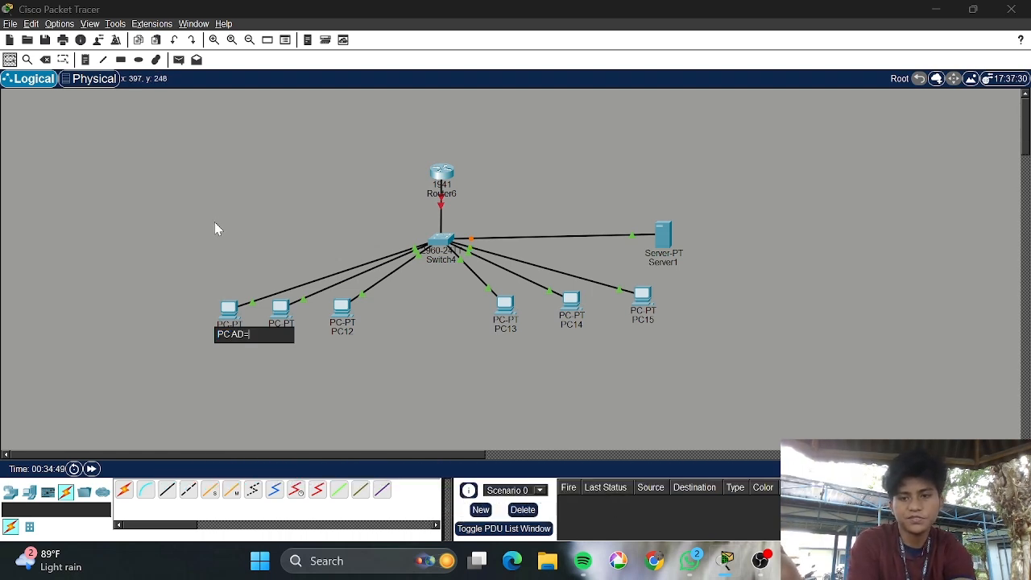
key("BackSpace")
type("dmin 1")
left_click(287, 332)
type("PC-")
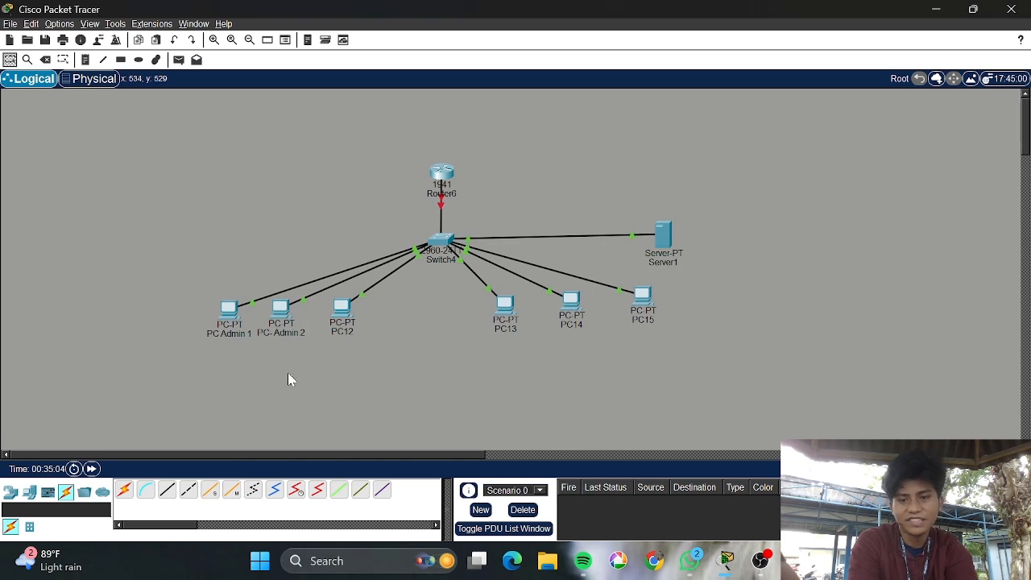
left_click(343, 331)
type("PC")
Rename the right-hand PCs to PC-Akademik1, PC-Akademik2 and PC-Akademik3
left_click(506, 328)
type("PC-AKADEMI")
key("BackSpace")
key("BackSpace")
key("BackSpace")
key("BackSpace")
key("BackSpace")
key("BackSpace")
type("kademik1")
left_click(571, 325)
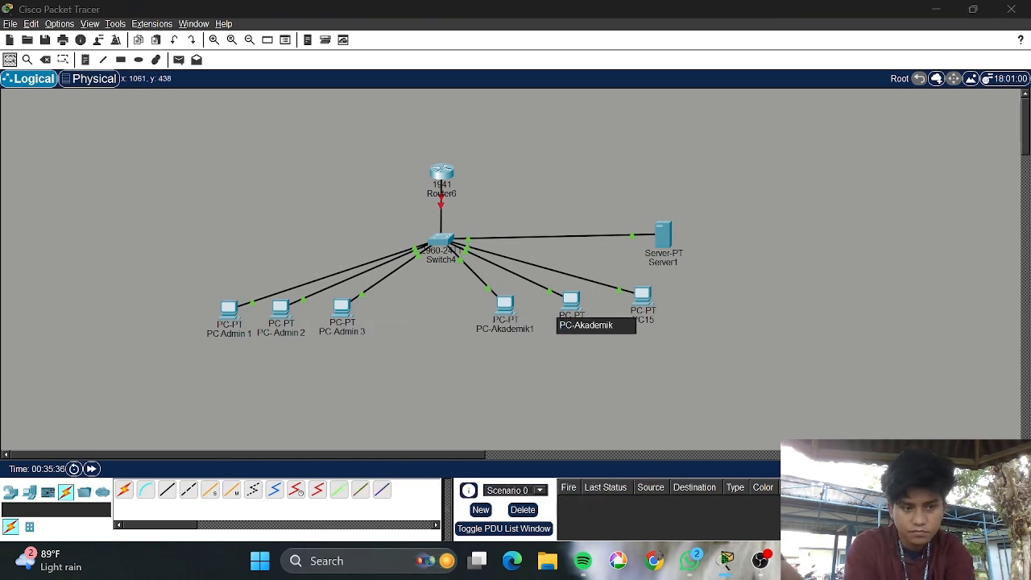
left_click(642, 320)
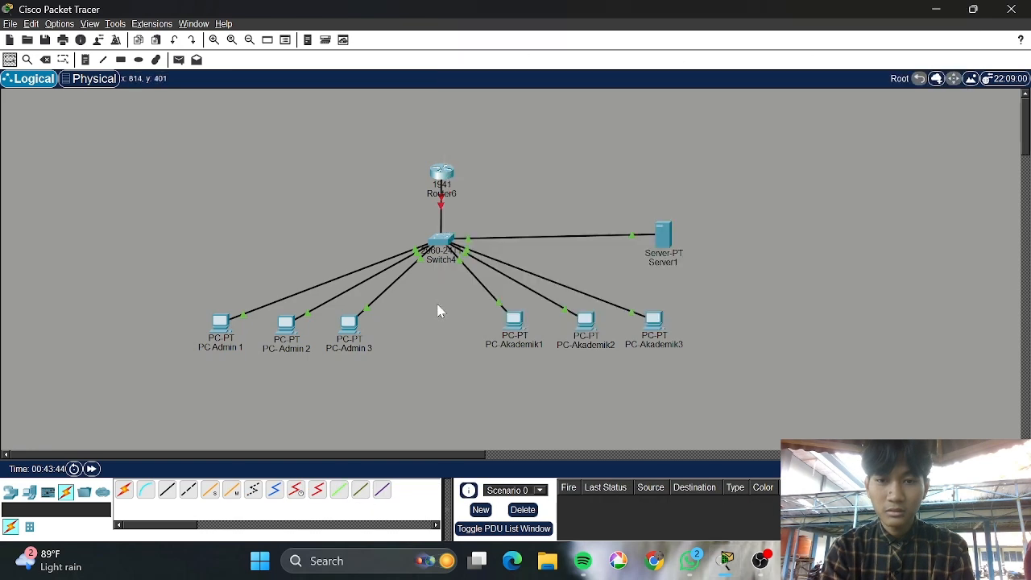
left_click(439, 245)
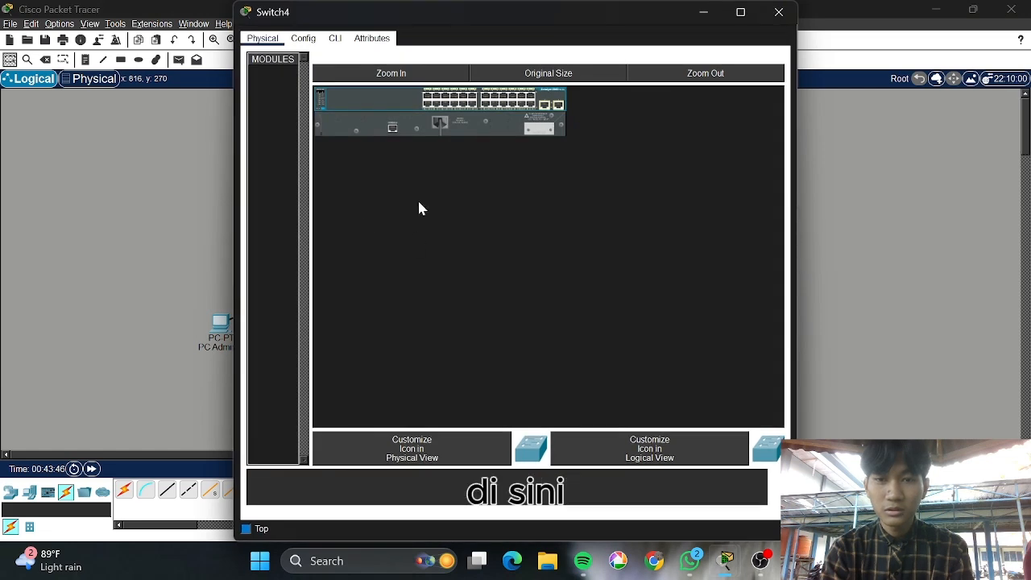
Add VLAN 10 named ADMIN in Switch4's VLAN Database
left_click(305, 40)
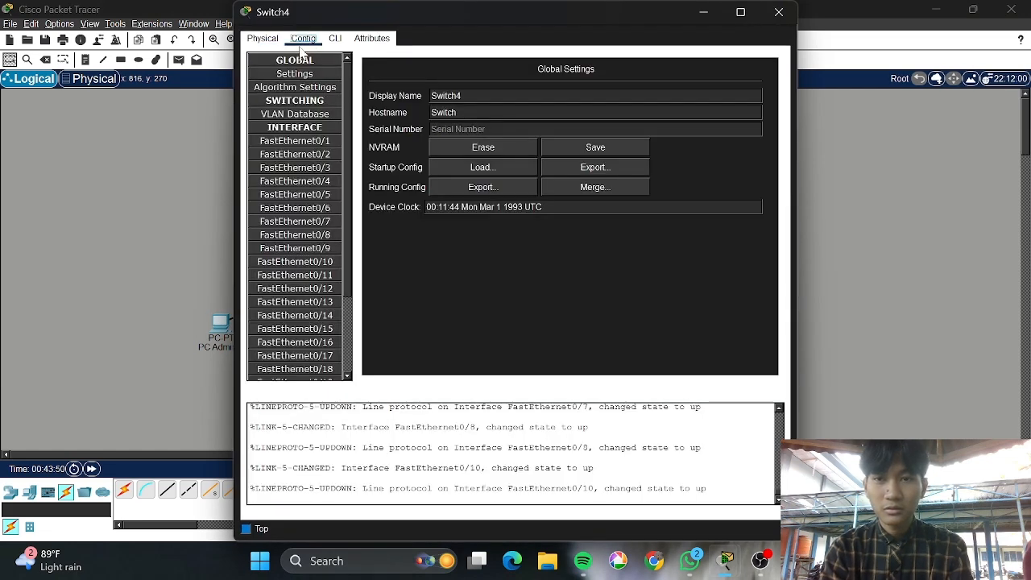
left_click(315, 89)
left_click(319, 113)
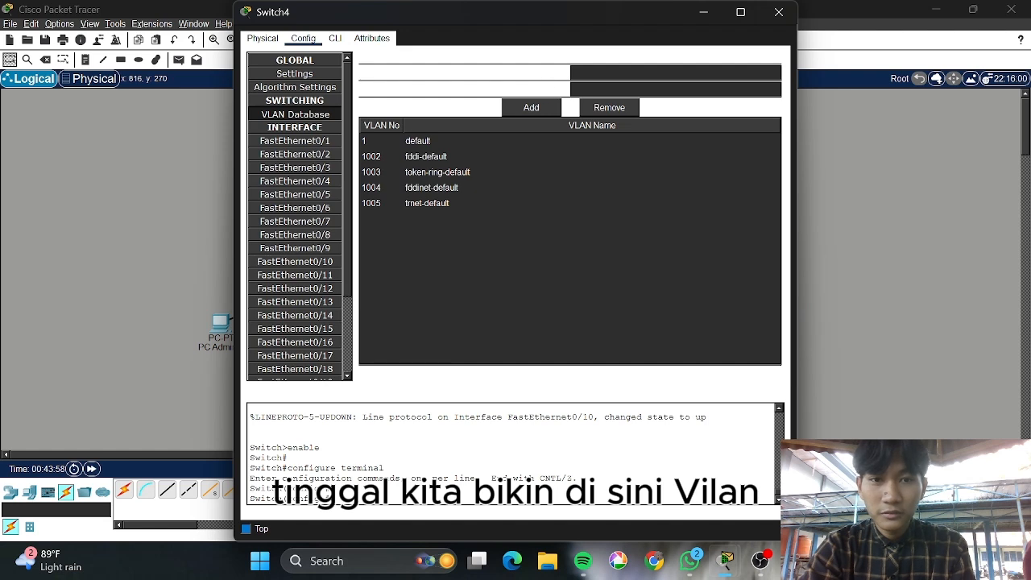
left_click(465, 84)
left_click(528, 90)
left_click(595, 73)
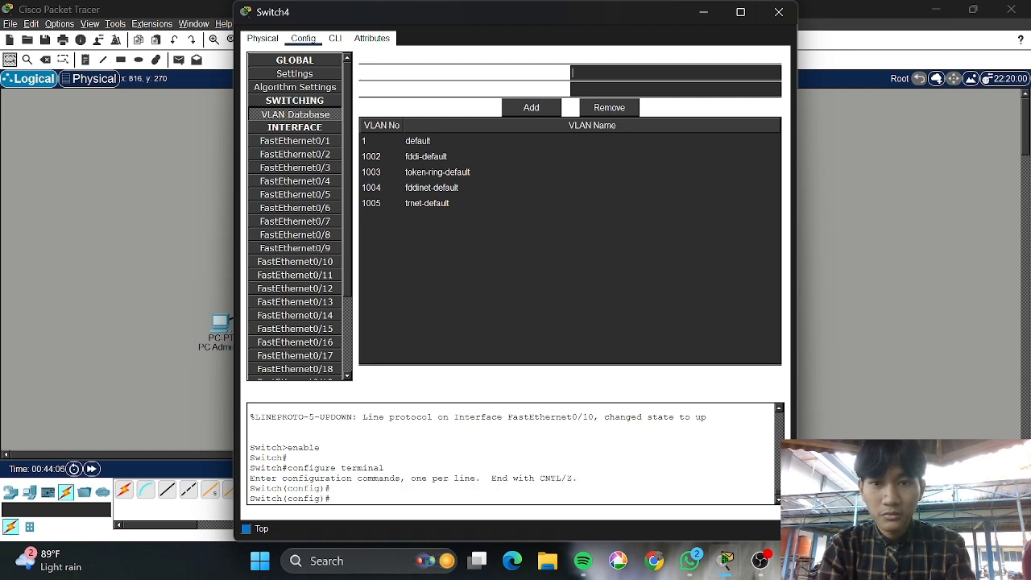
type("10")
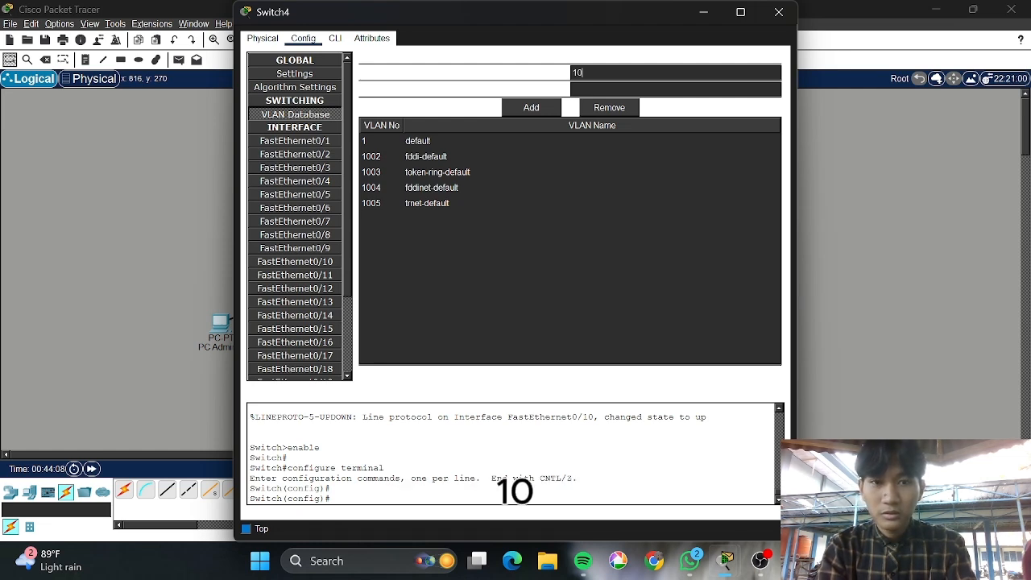
type("ADMIN")
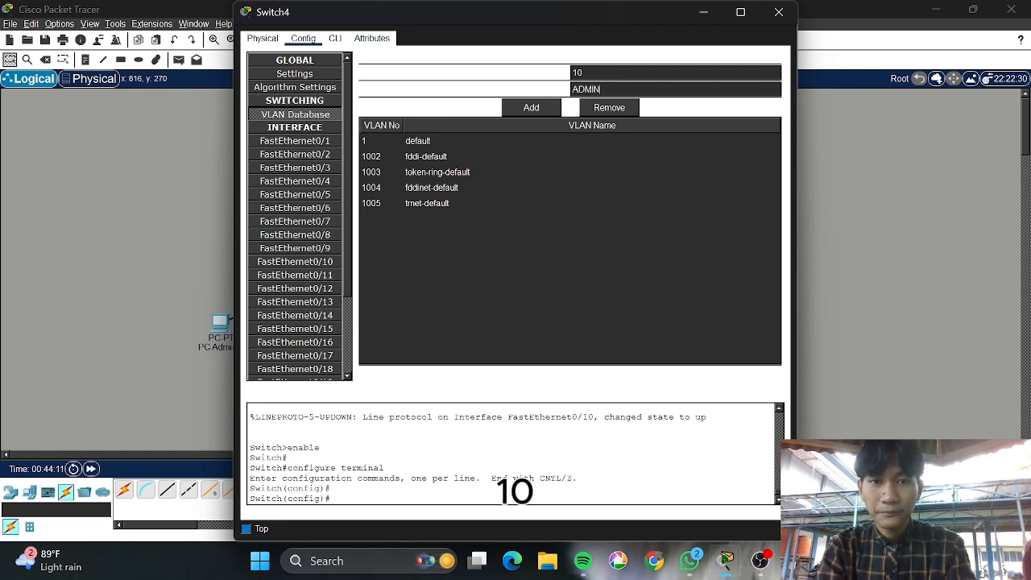
left_click(530, 110)
Add VLAN 20 AKADEMIK and VLAN 30 SERVER to the VLAN Database
left_click(583, 72)
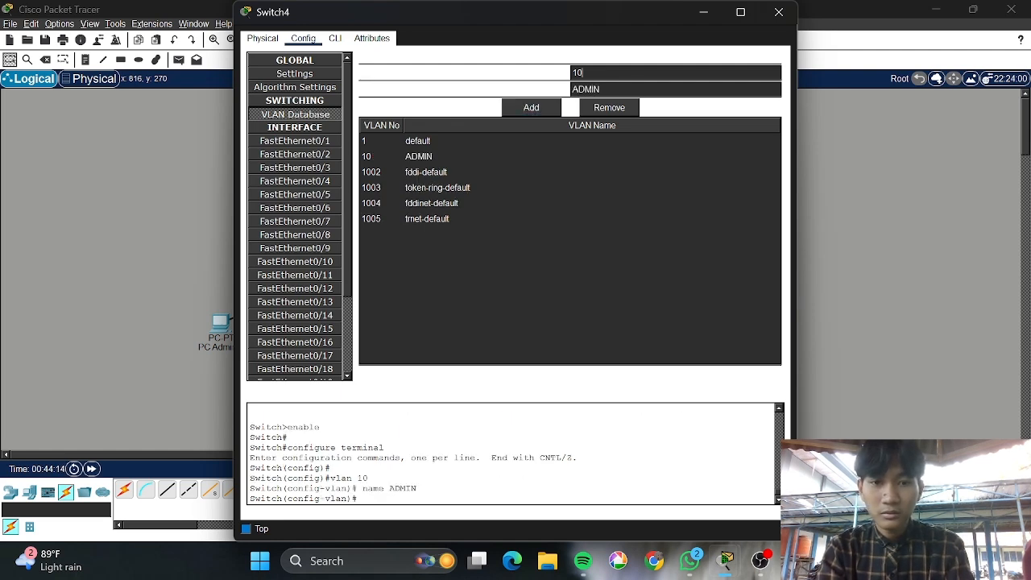
type("20")
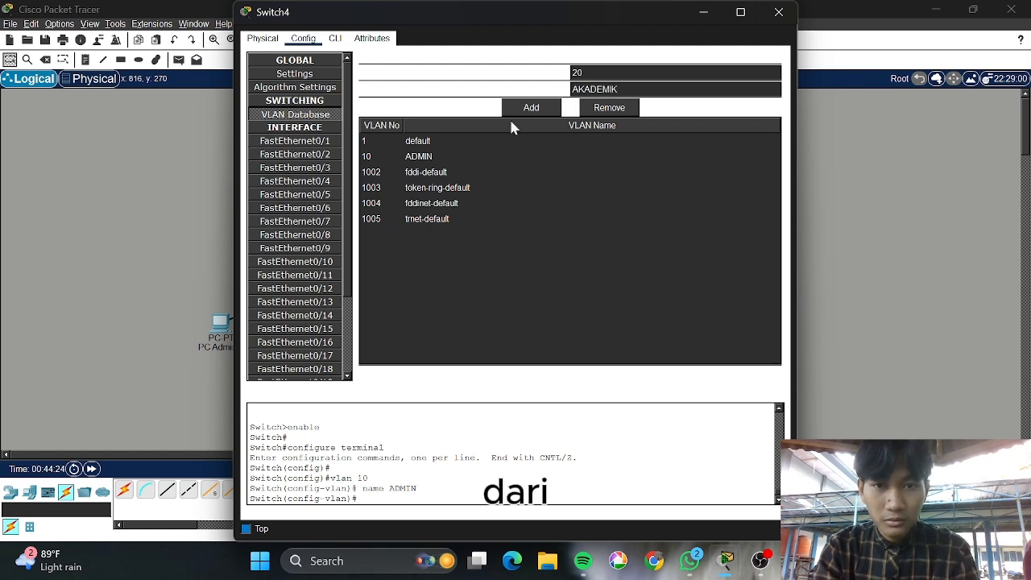
left_click(538, 113)
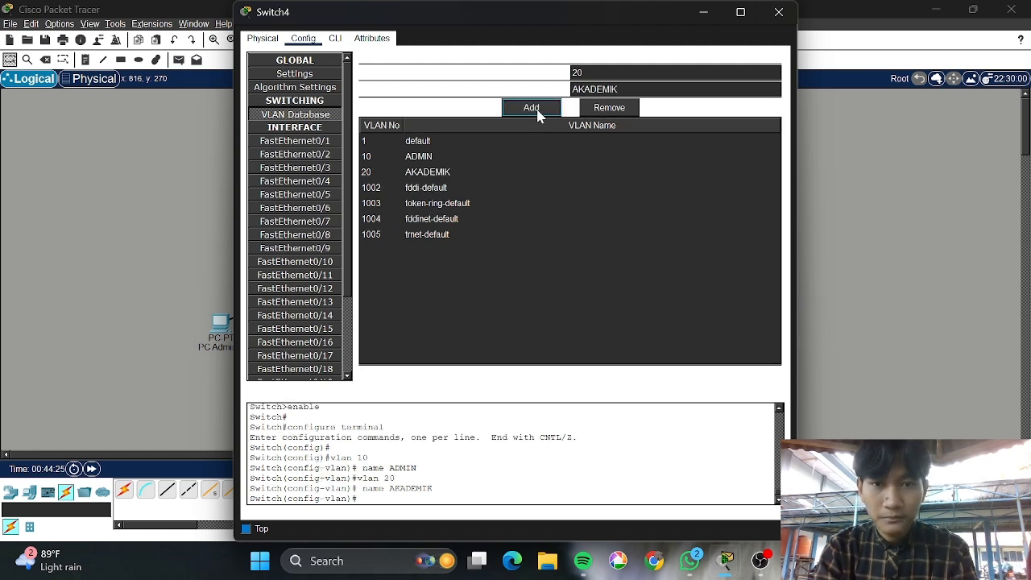
left_click(583, 73)
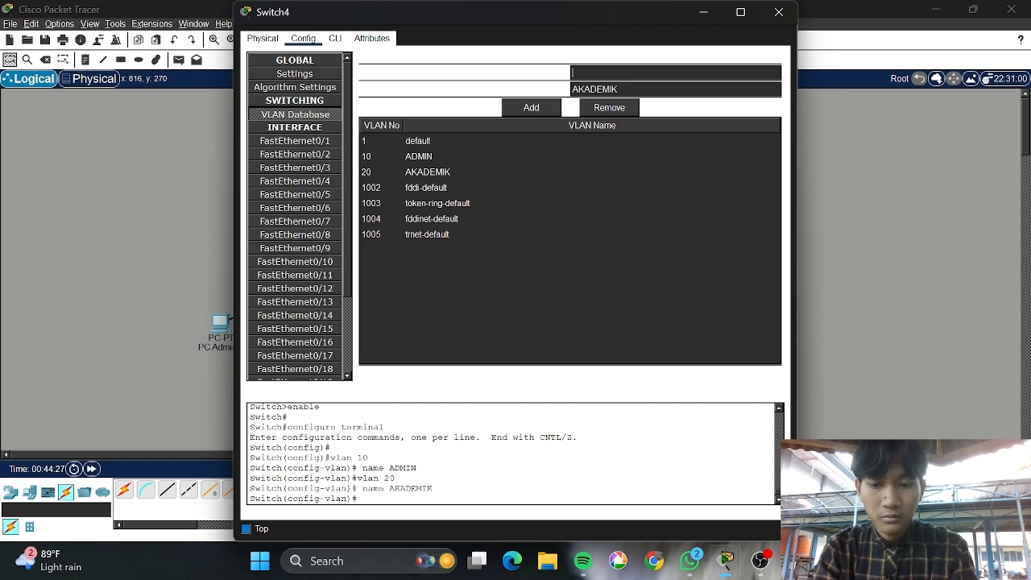
left_click(618, 88)
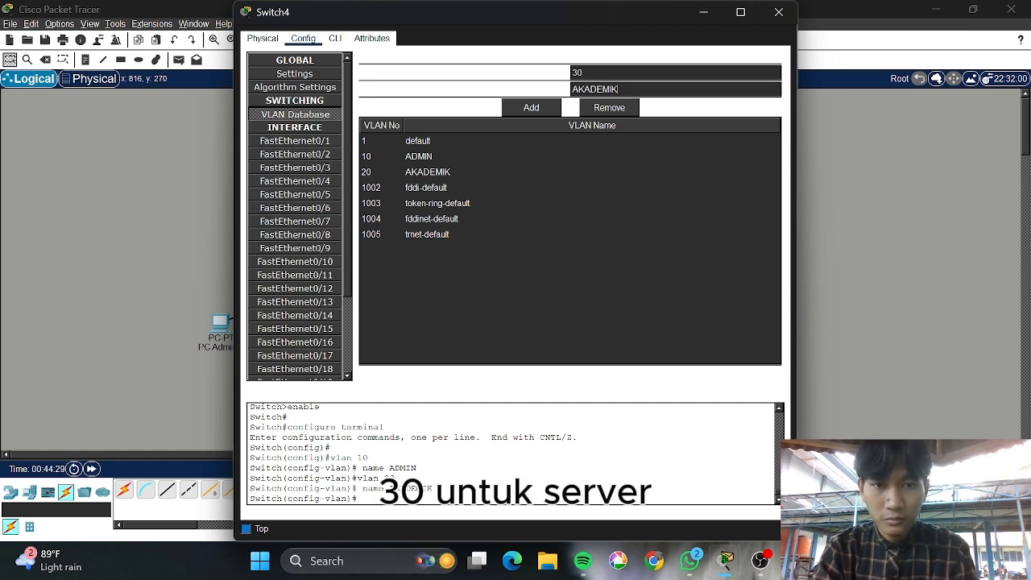
key("ctrl+a")
key("BackSpace")
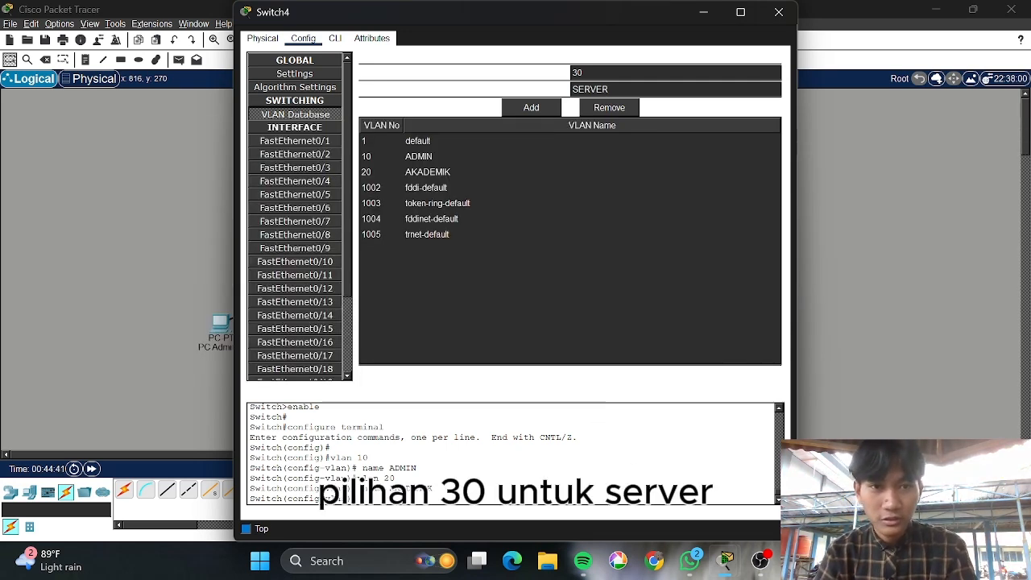
left_click(538, 107)
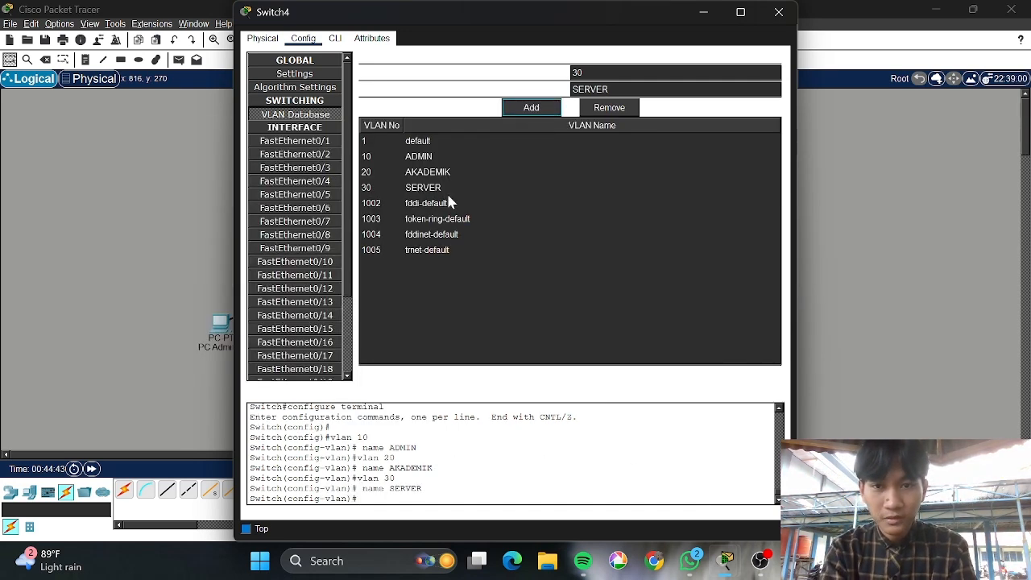
Review the ADMIN, AKADEMIK and SERVER entries in the VLAN list
left_click(431, 156)
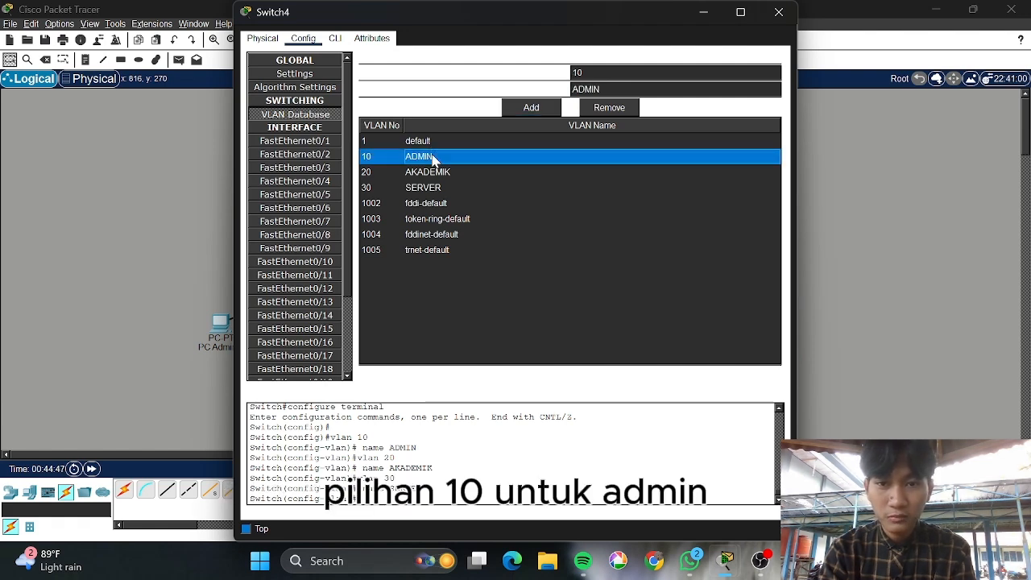
left_click(445, 172)
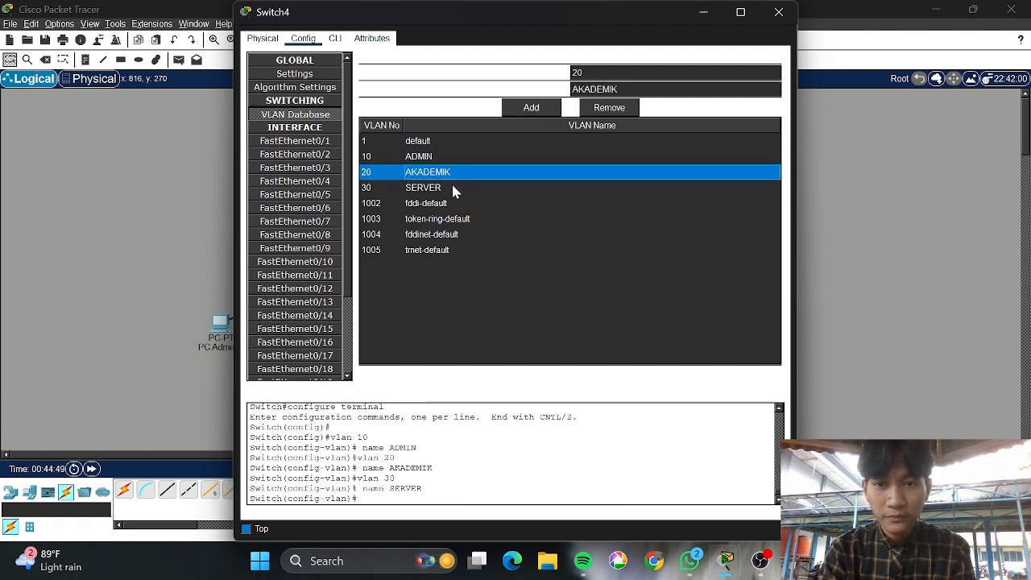
left_click(436, 188)
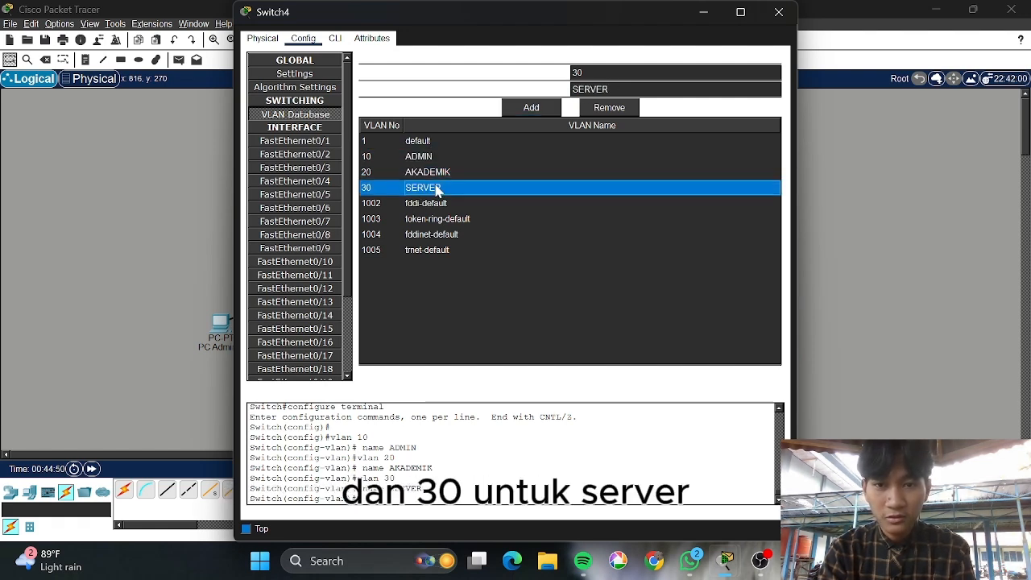
left_click(299, 120)
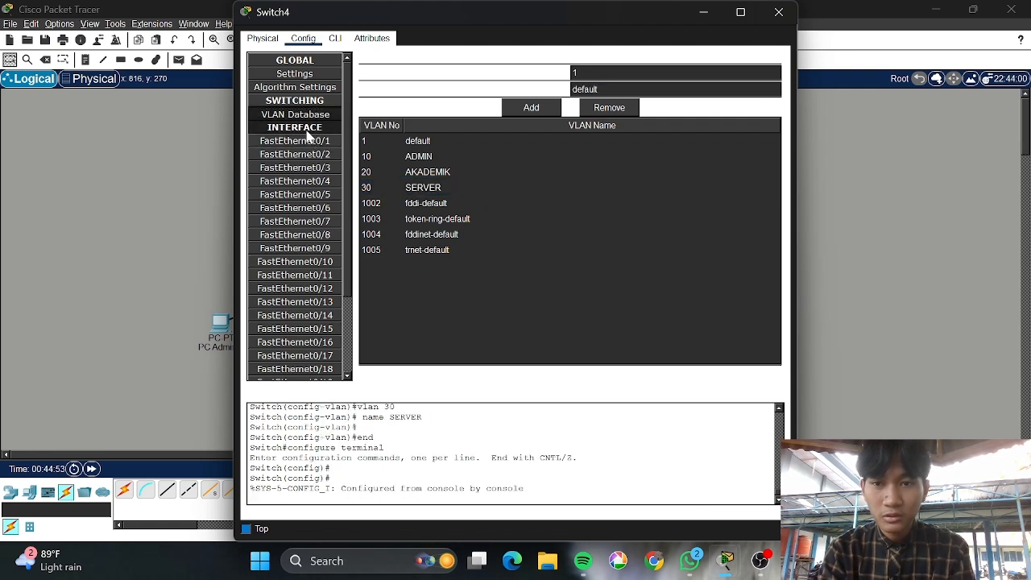
left_click(314, 154)
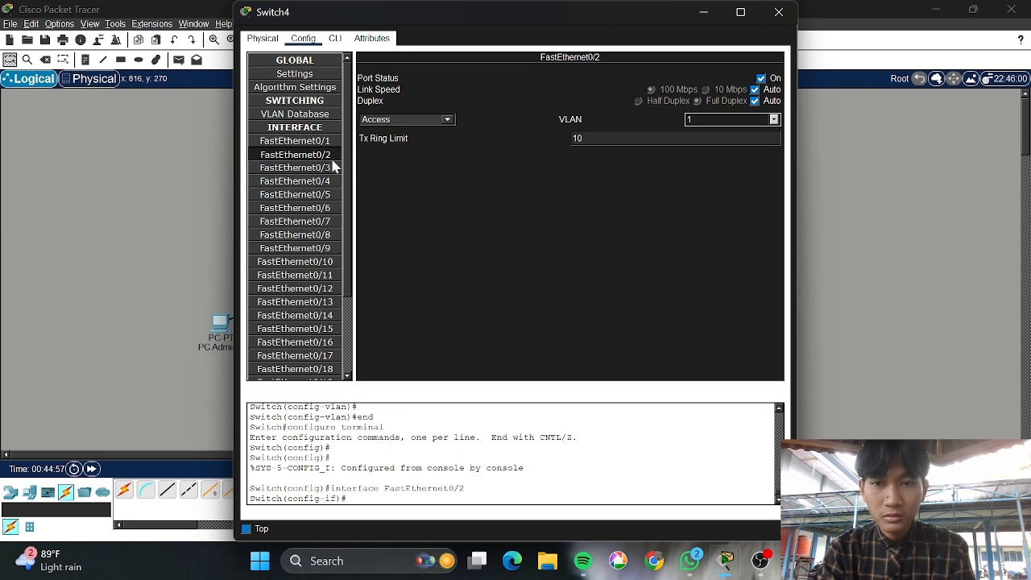
Make FastEthernet0/1 a trunk port and put FastEthernet0/2 in access VLAN 10 ADMIN
left_click(322, 142)
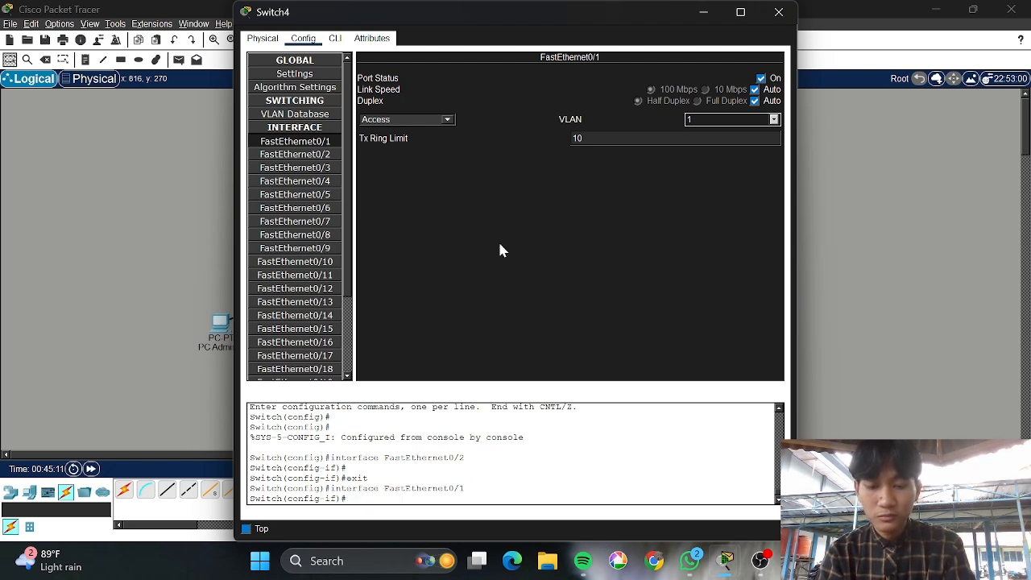
left_click(447, 120)
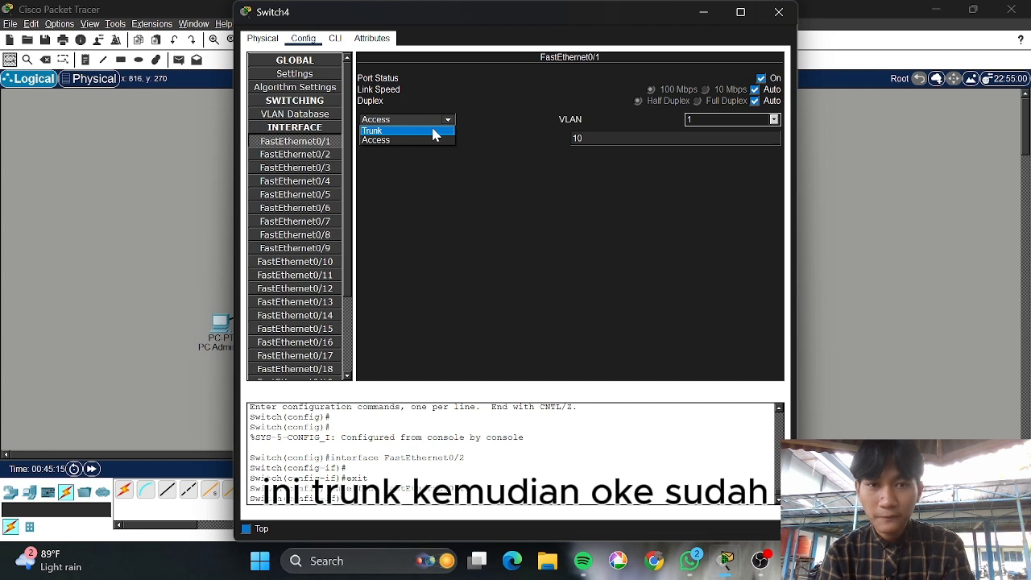
left_click(435, 131)
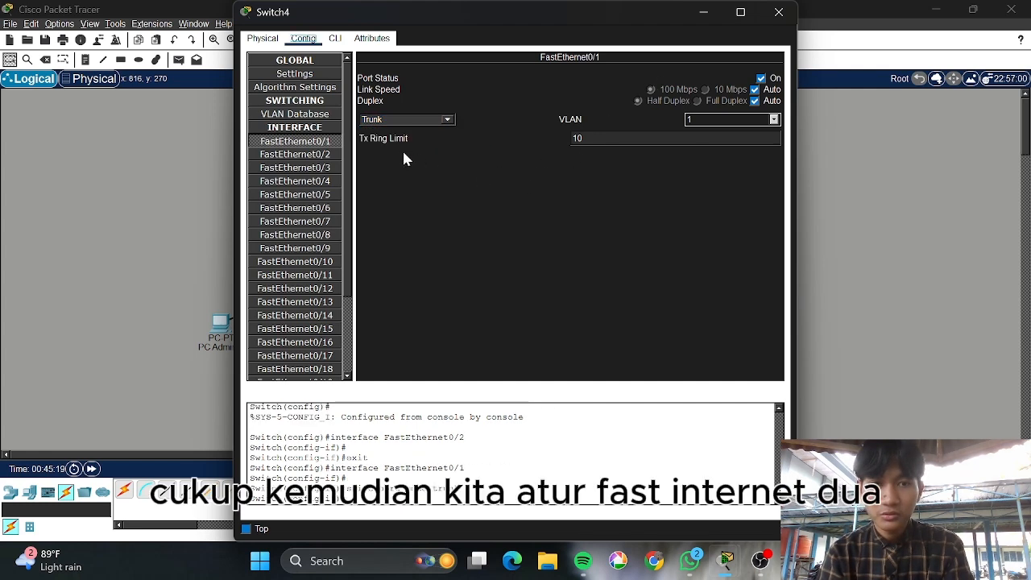
left_click(313, 154)
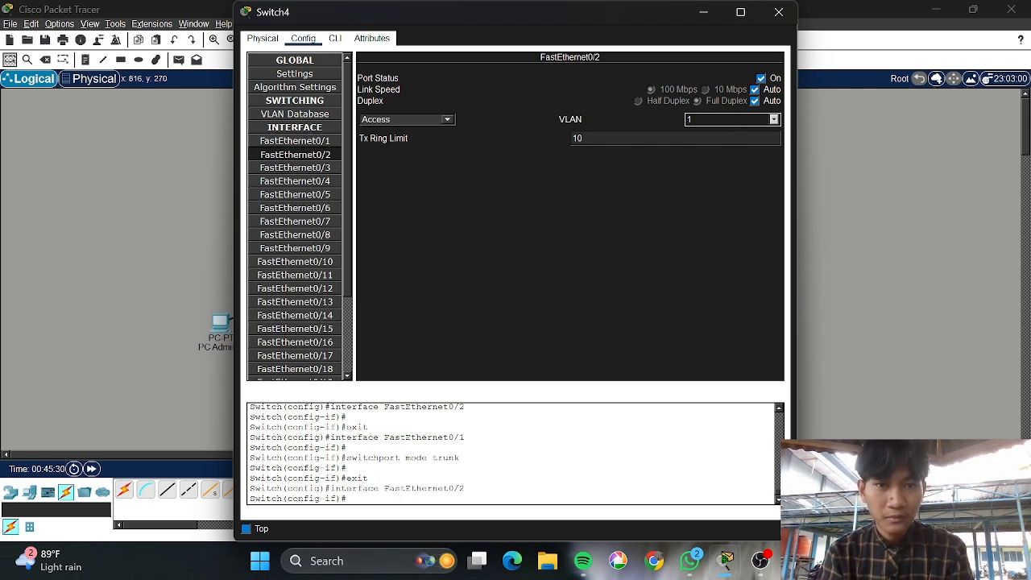
left_click(773, 119)
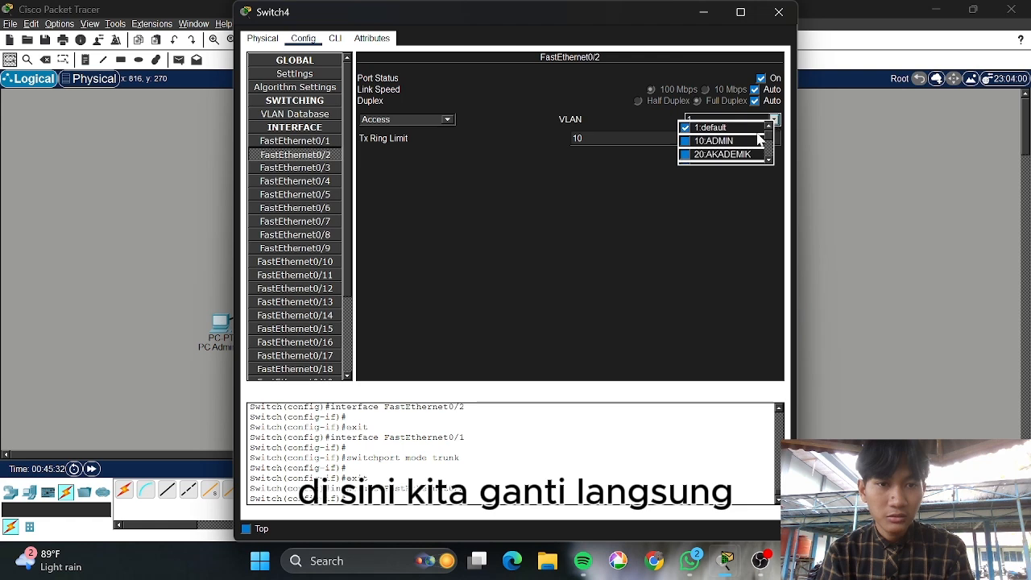
left_click(701, 141)
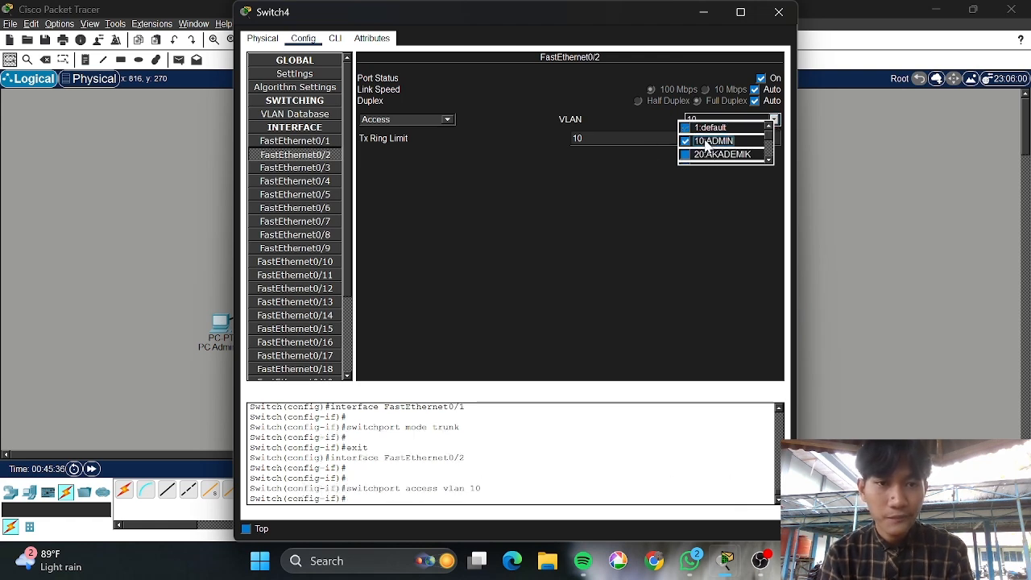
left_click(637, 165)
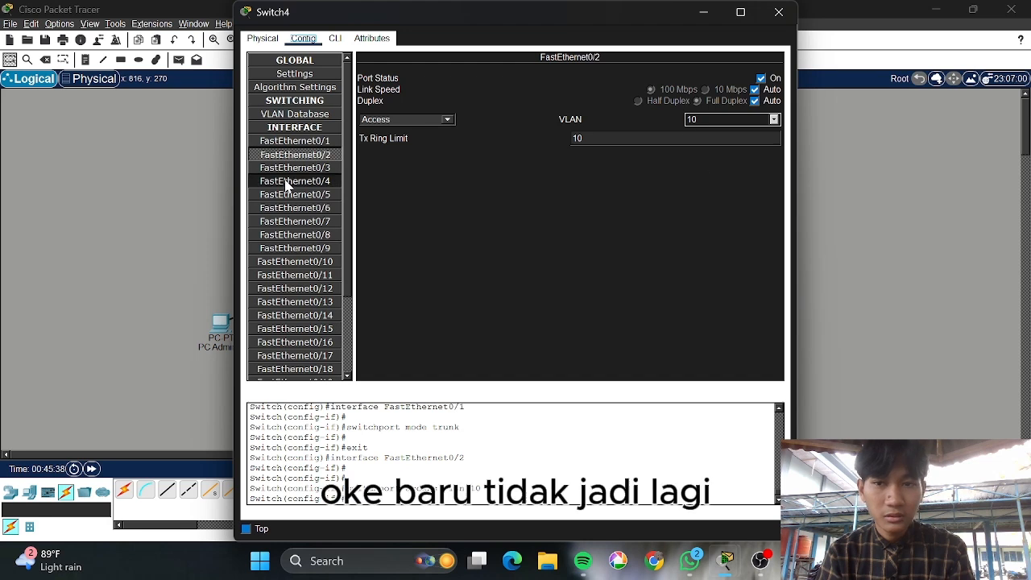
Assign FastEthernet0/3, 0/4 and 0/5 to access VLAN 10 ADMIN
left_click(306, 169)
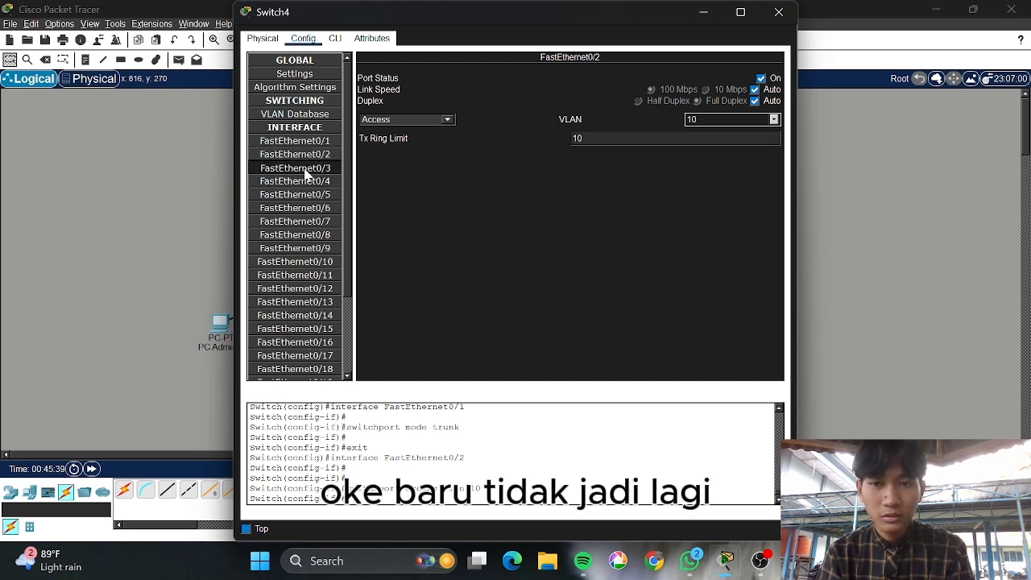
left_click(775, 121)
left_click(713, 141)
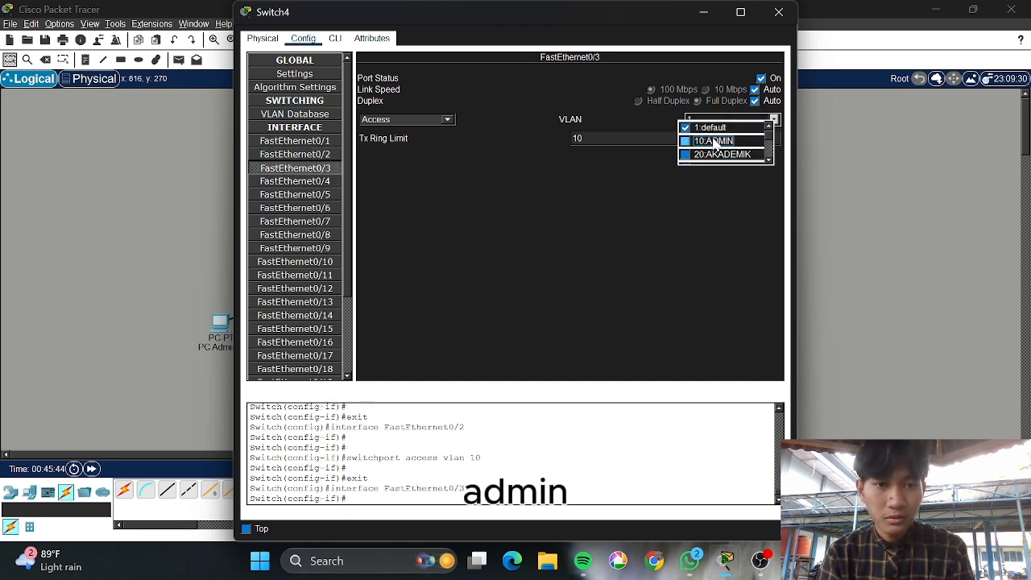
left_click(598, 159)
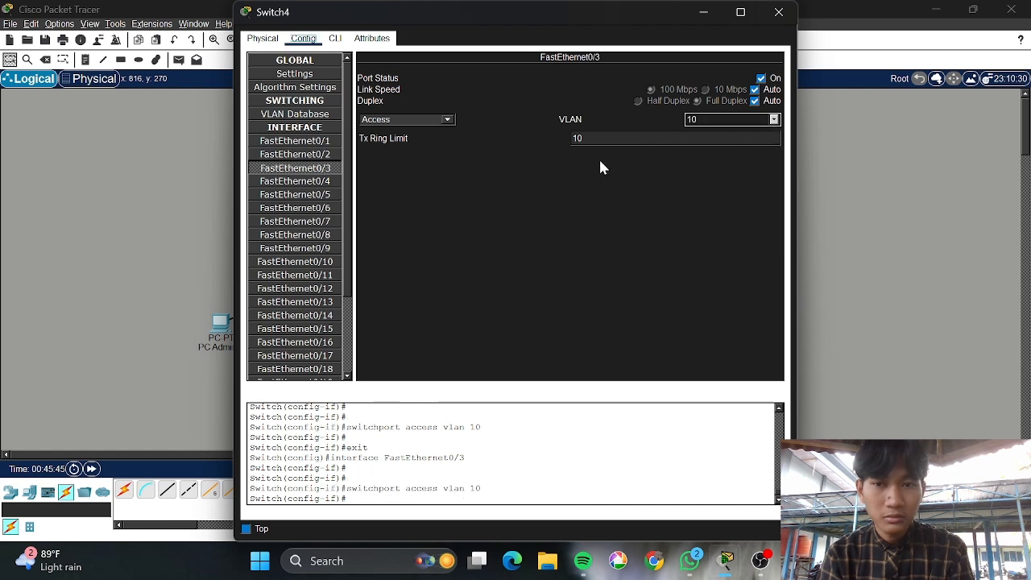
left_click(323, 182)
left_click(773, 119)
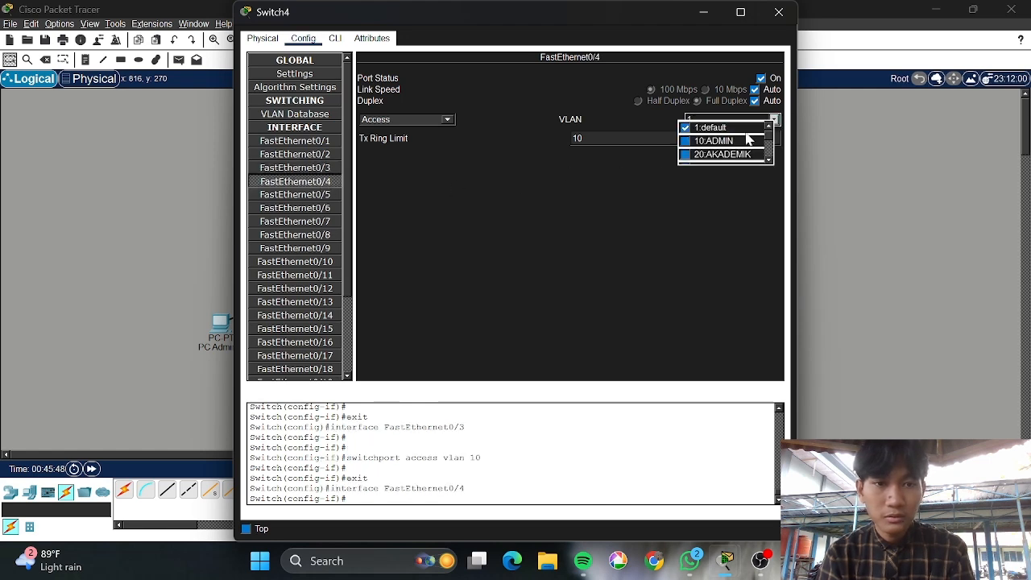
left_click(720, 142)
left_click(566, 174)
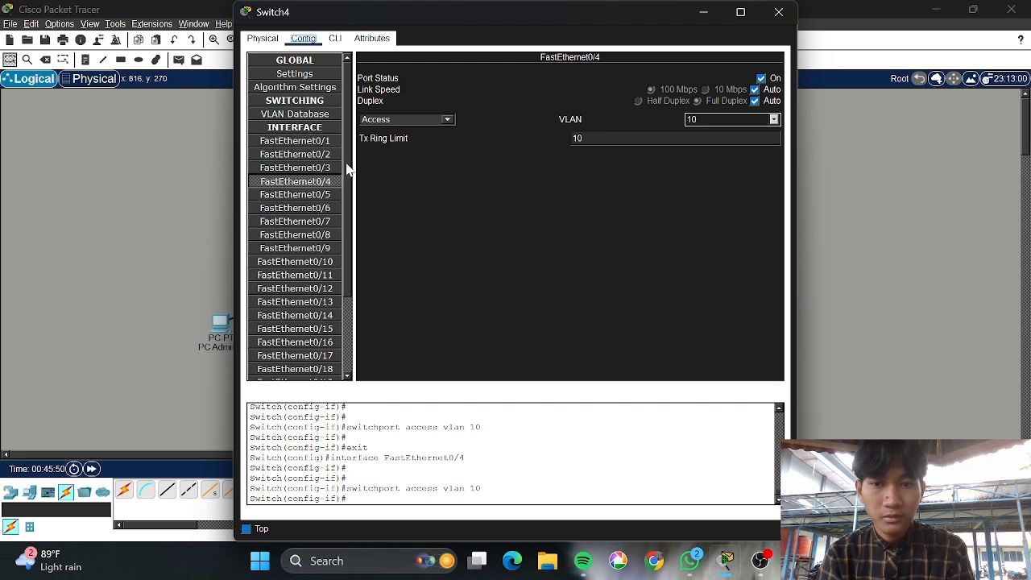
left_click(328, 197)
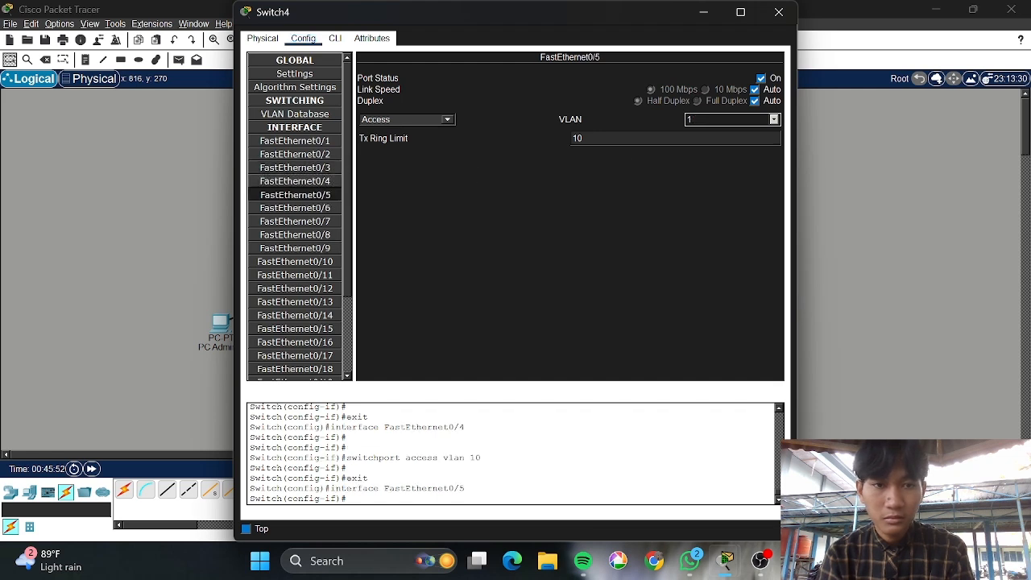
left_click(774, 120)
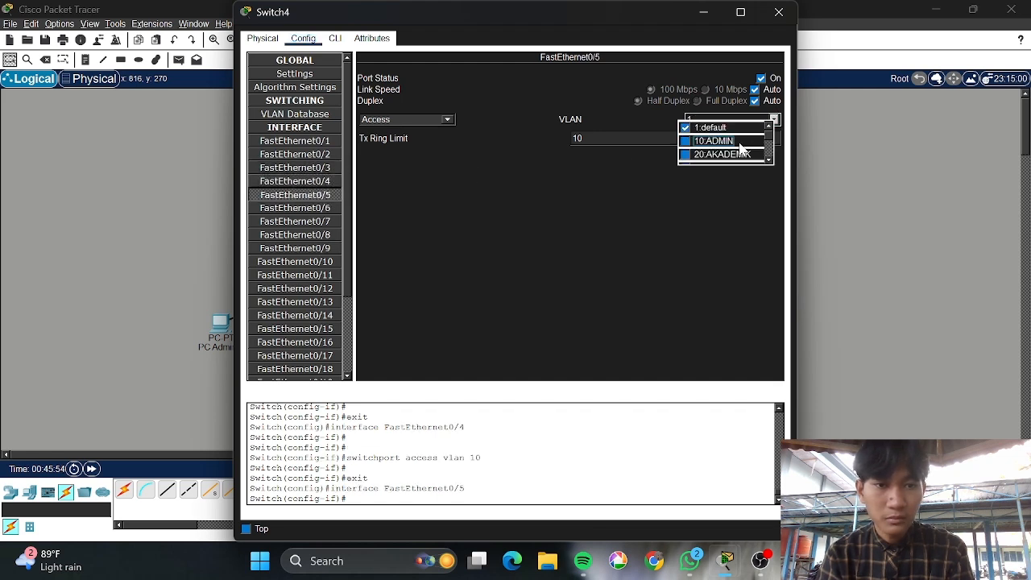
left_click(685, 142)
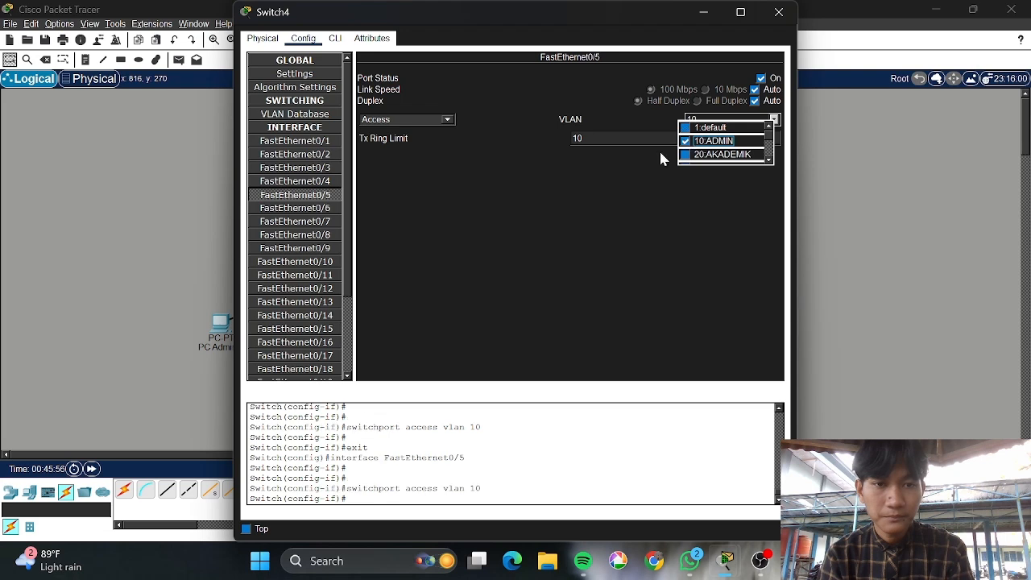
left_click(606, 183)
left_click(325, 209)
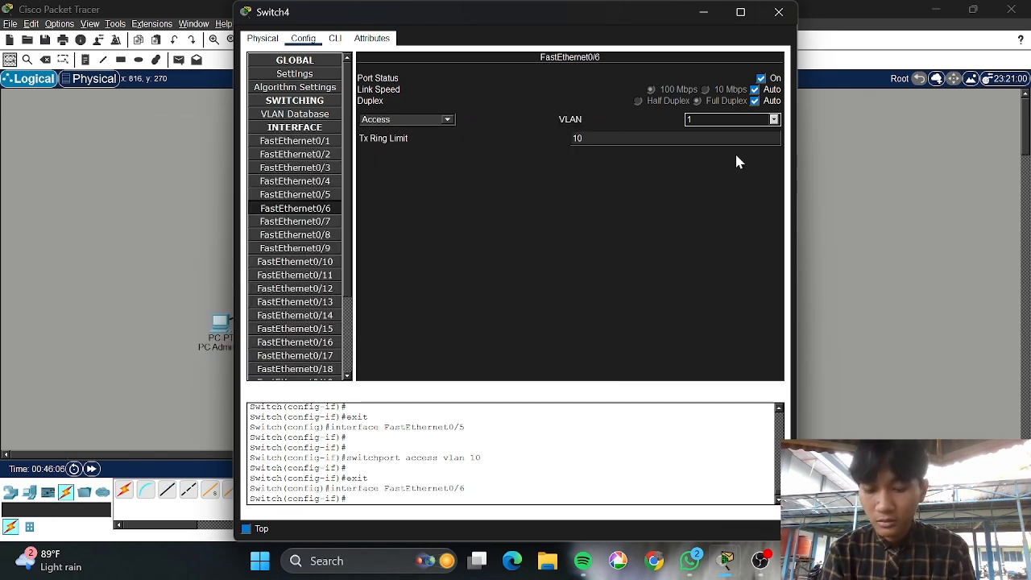
Assign FastEthernet0/6 and 0/7 to access VLAN 20 AKADEMIK
left_click(774, 121)
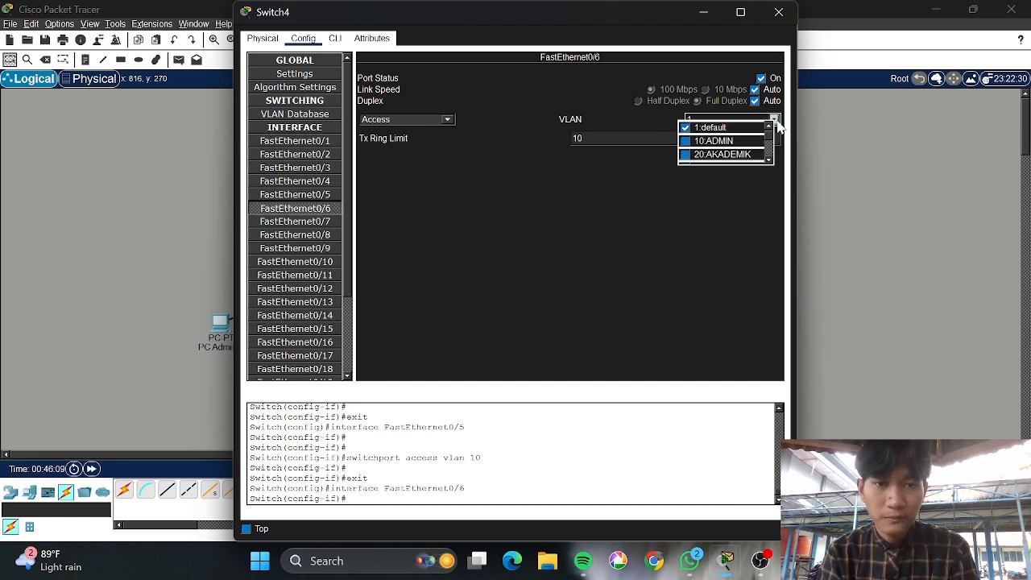
left_click(719, 154)
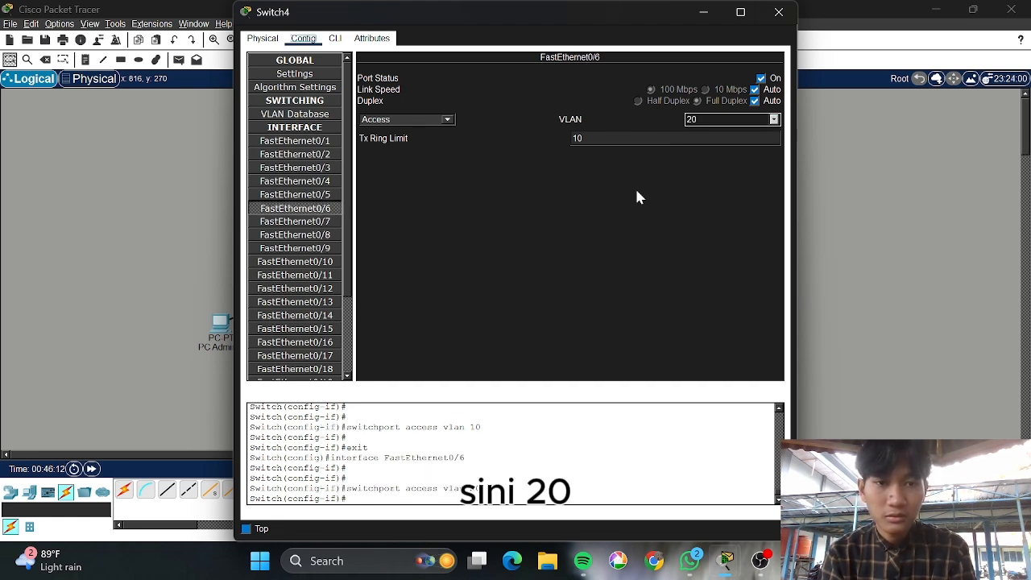
left_click(324, 222)
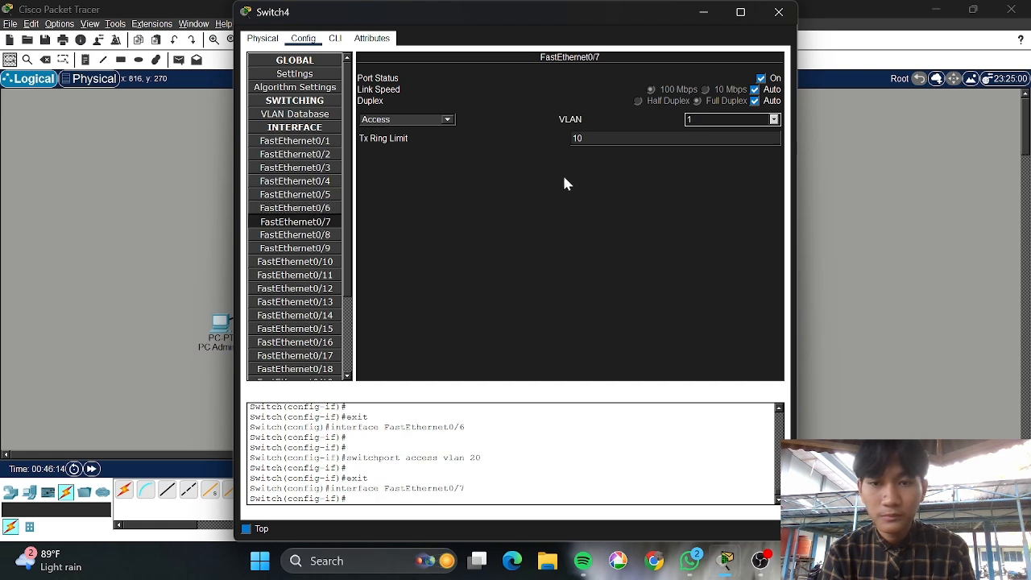
left_click(775, 120)
left_click(720, 154)
Put FastEthernet0/8 and 0/9 into VLAN 20 AKADEMIK as well
left_click(308, 234)
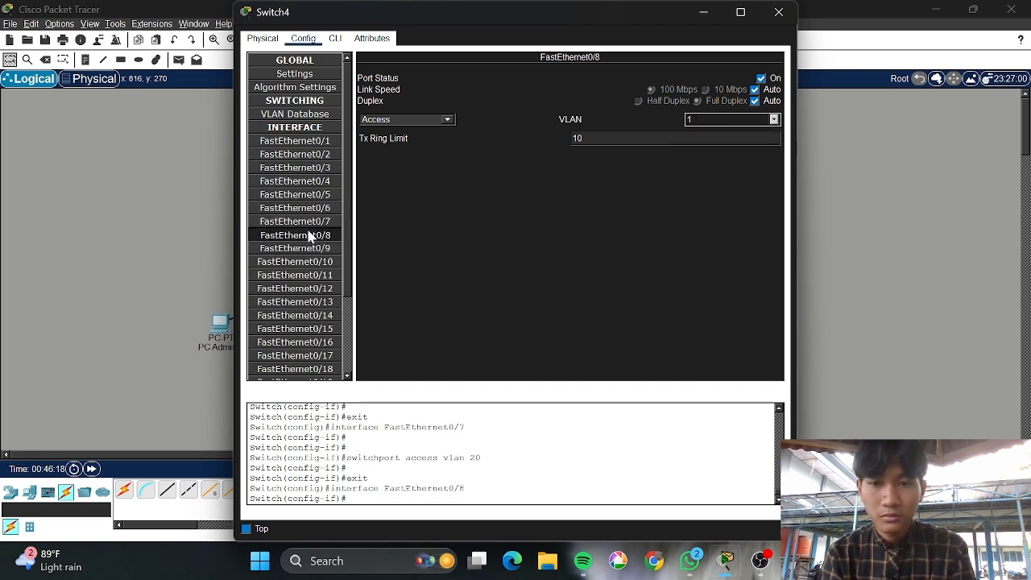
left_click(723, 121)
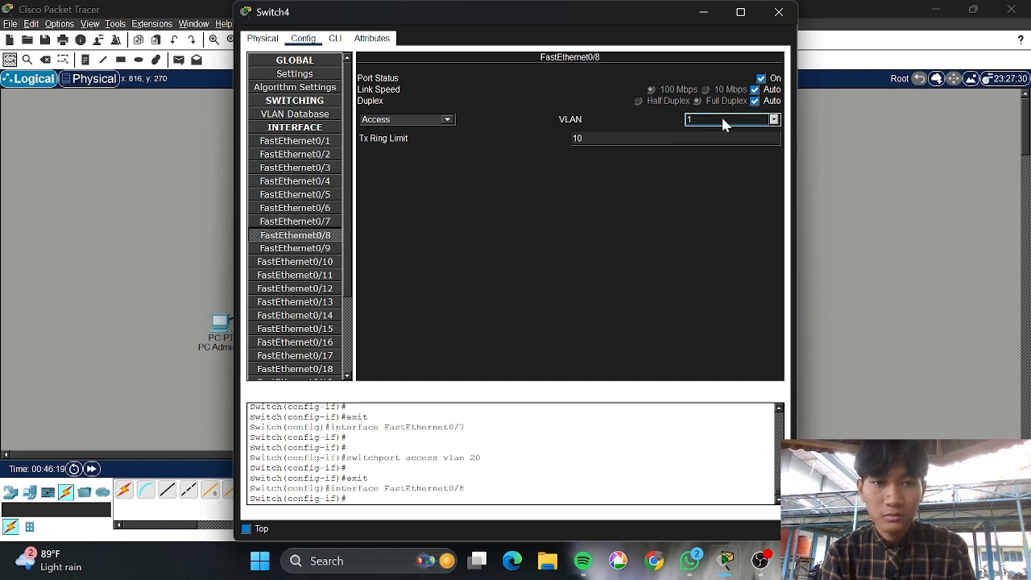
left_click(775, 120)
left_click(720, 155)
left_click(322, 250)
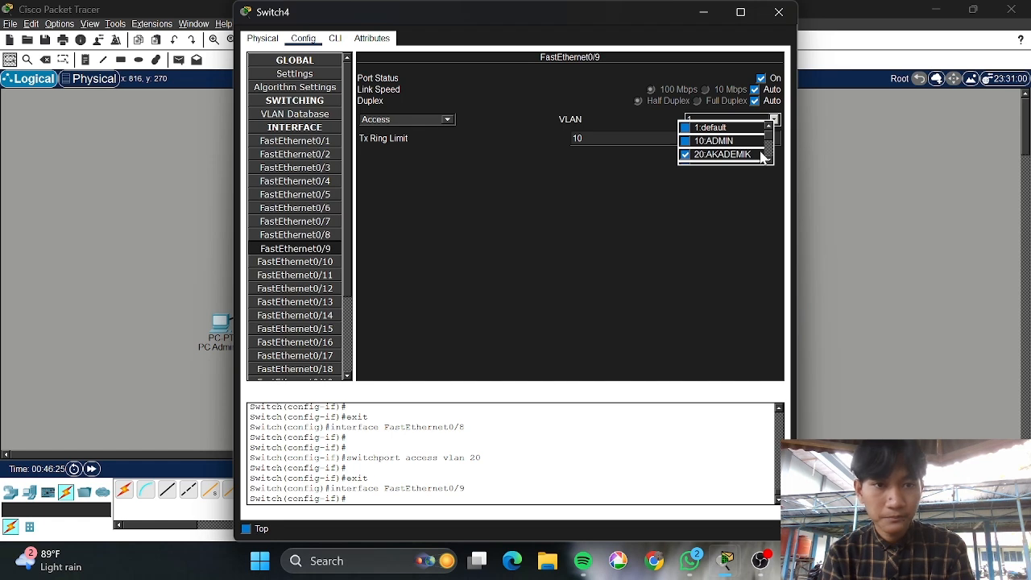
left_click(725, 155)
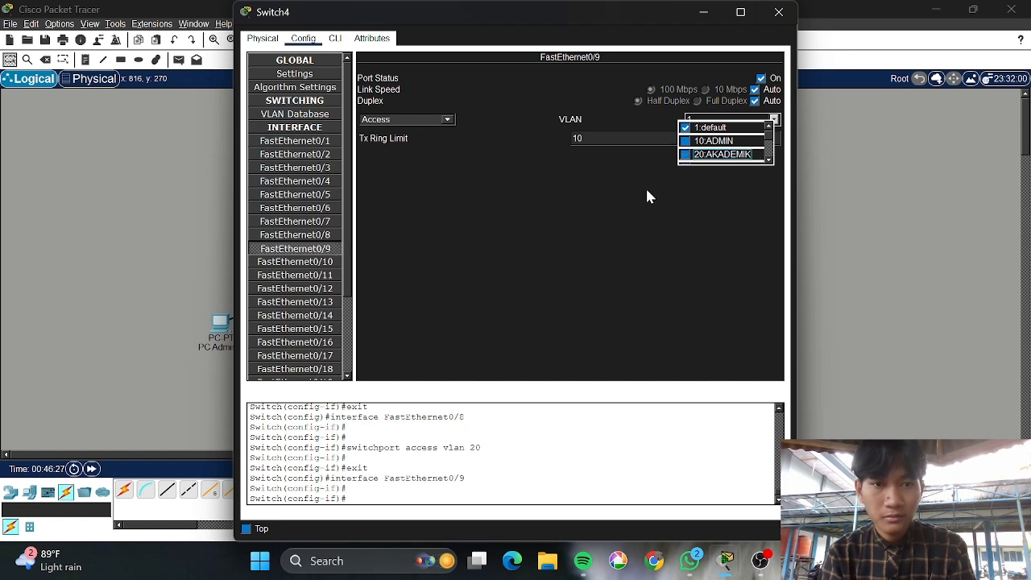
left_click(713, 154)
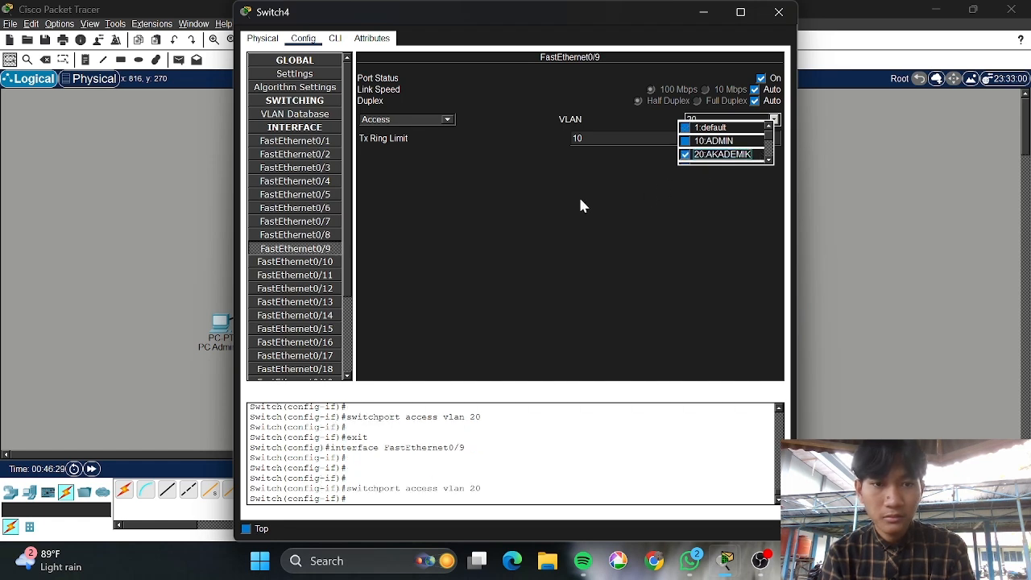
left_click(325, 251)
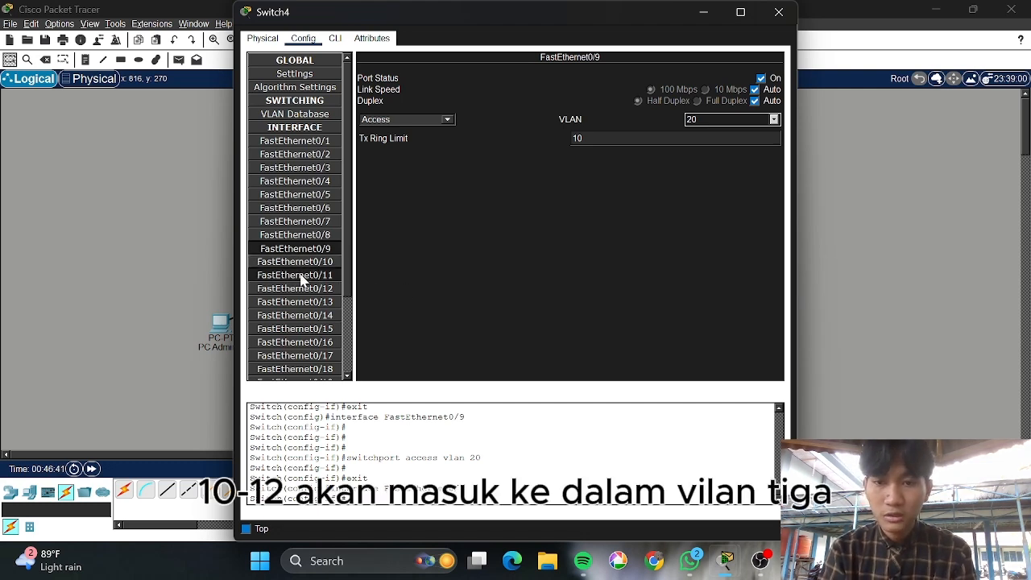
Assign Switch4 ports FastEthernet0/10 and FastEthernet0/11 to VLAN 30 SERVER
left_click(326, 265)
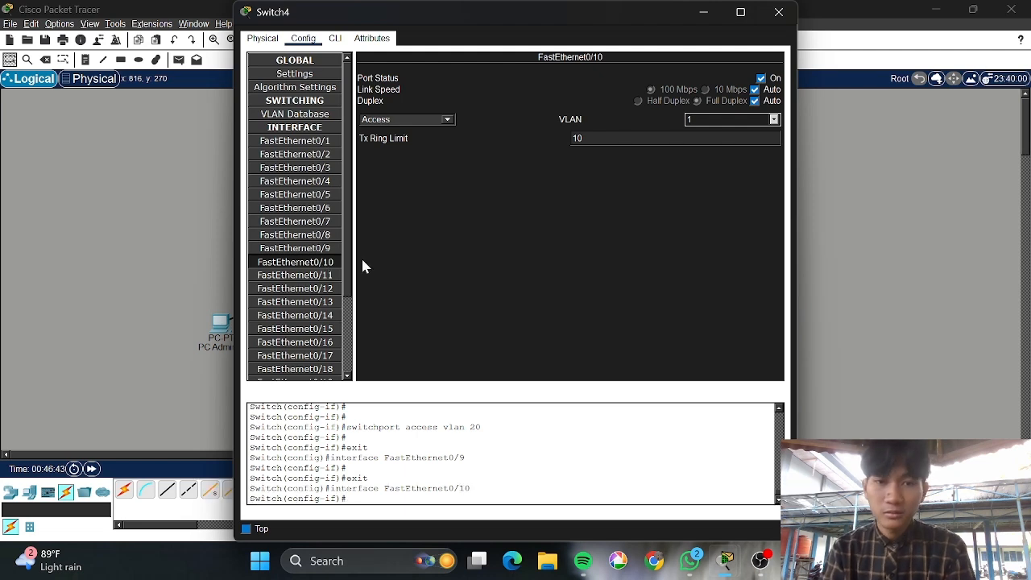
left_click(774, 120)
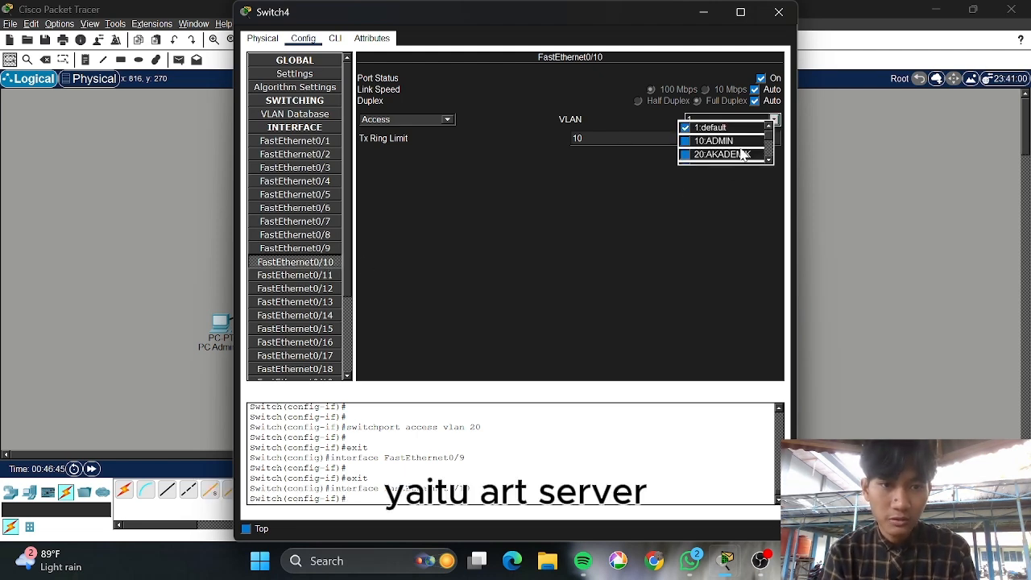
scroll(741, 145, "down", 2)
left_click(729, 125)
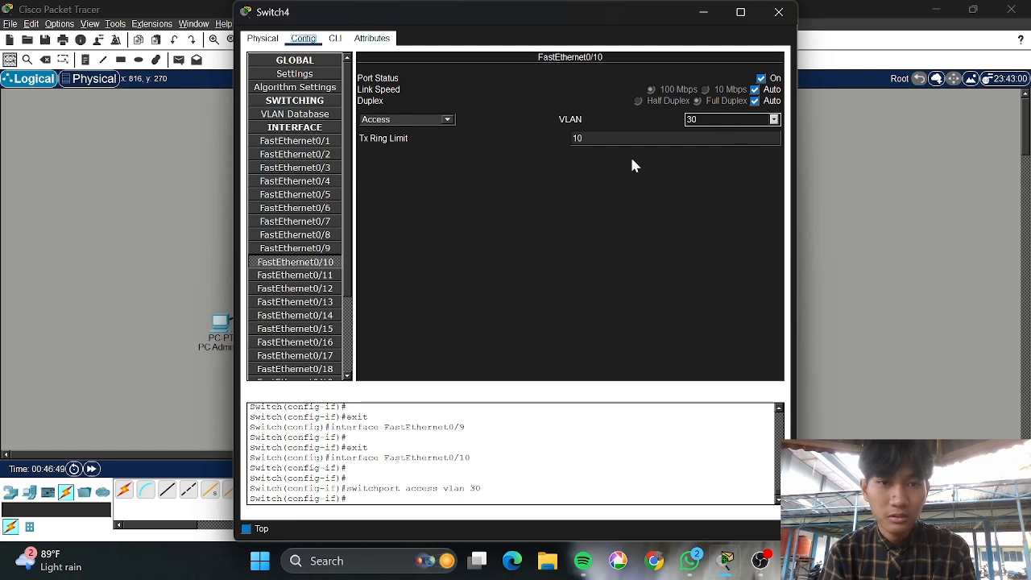
left_click(325, 279)
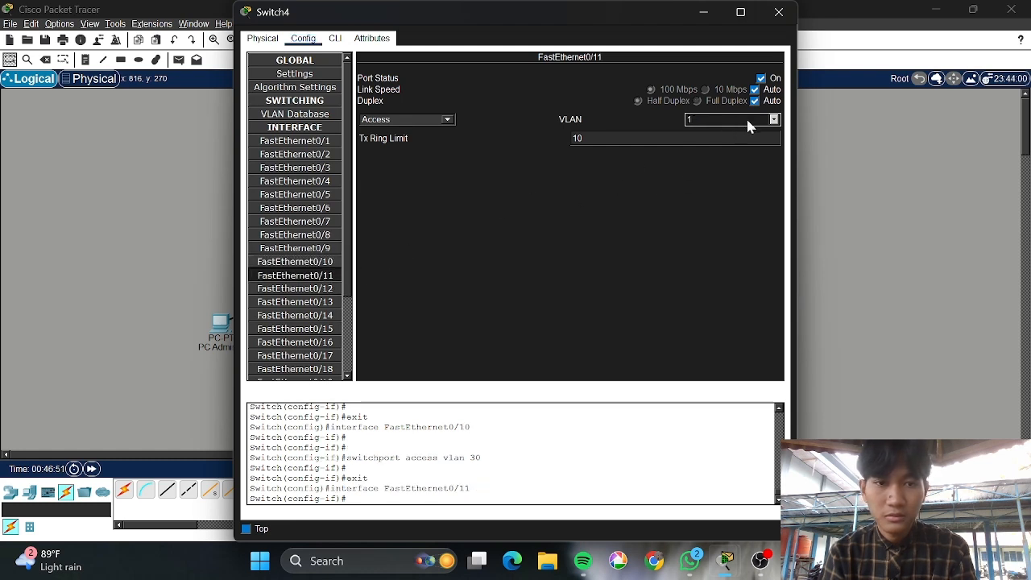
left_click(772, 121)
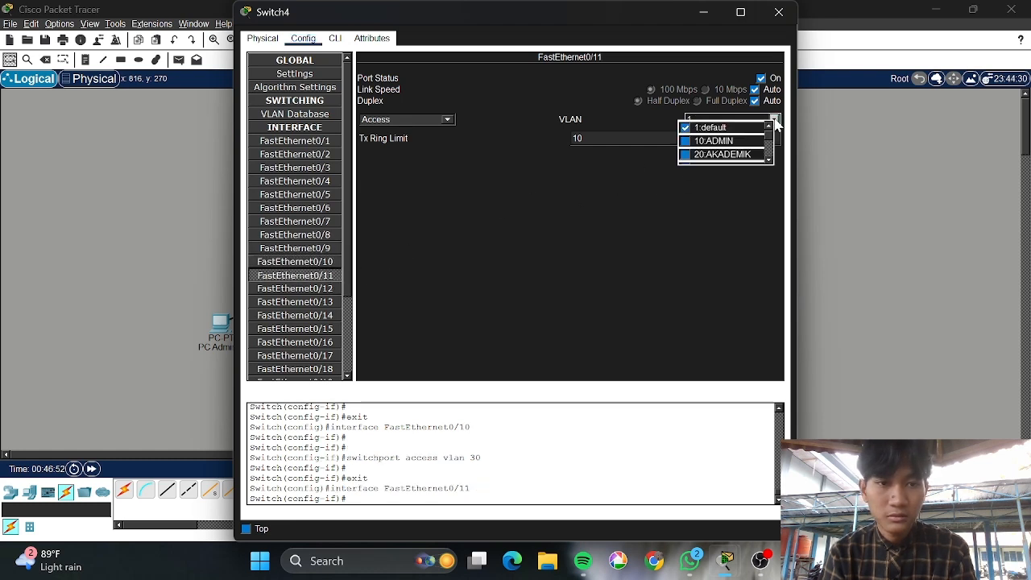
left_click(725, 161)
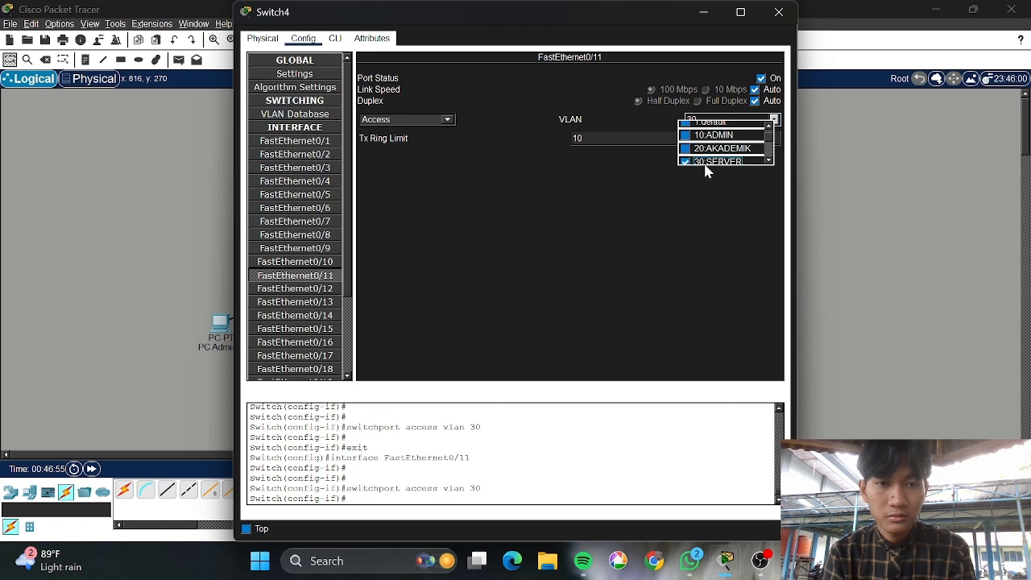
Put FastEthernet0/12 in VLAN 30 SERVER and close the Switch4 window
left_click(272, 288)
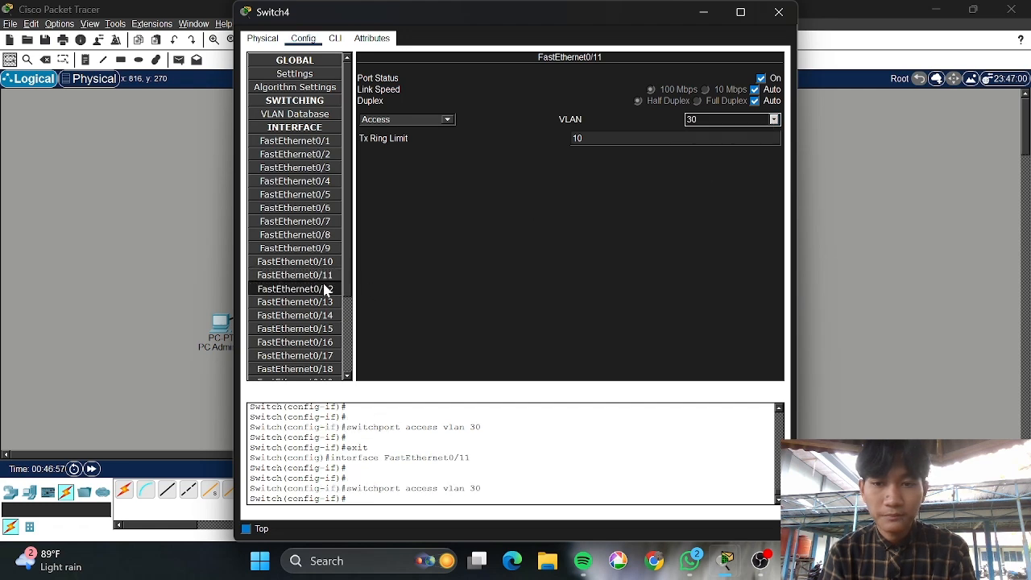
left_click(774, 120)
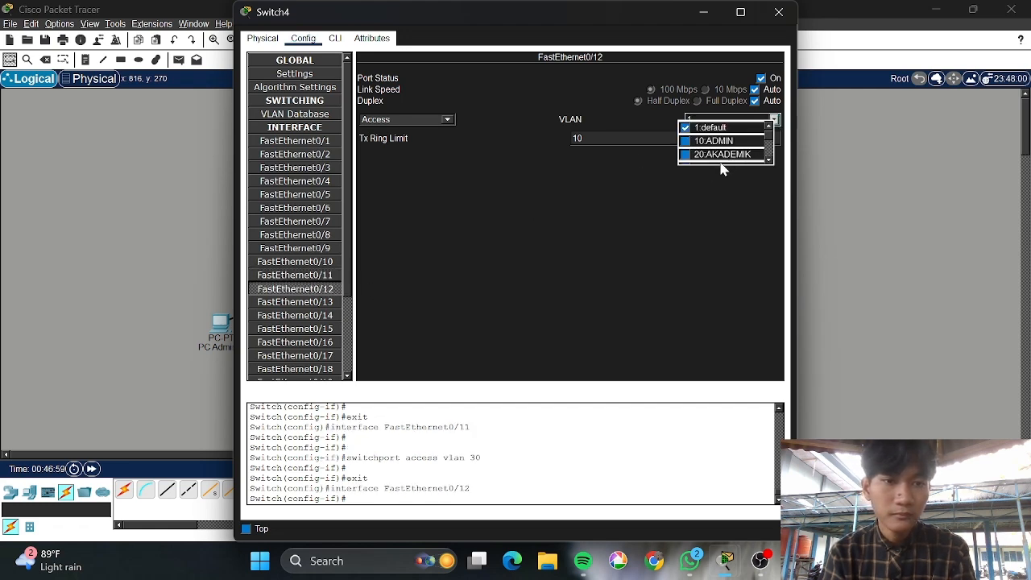
left_click(721, 155)
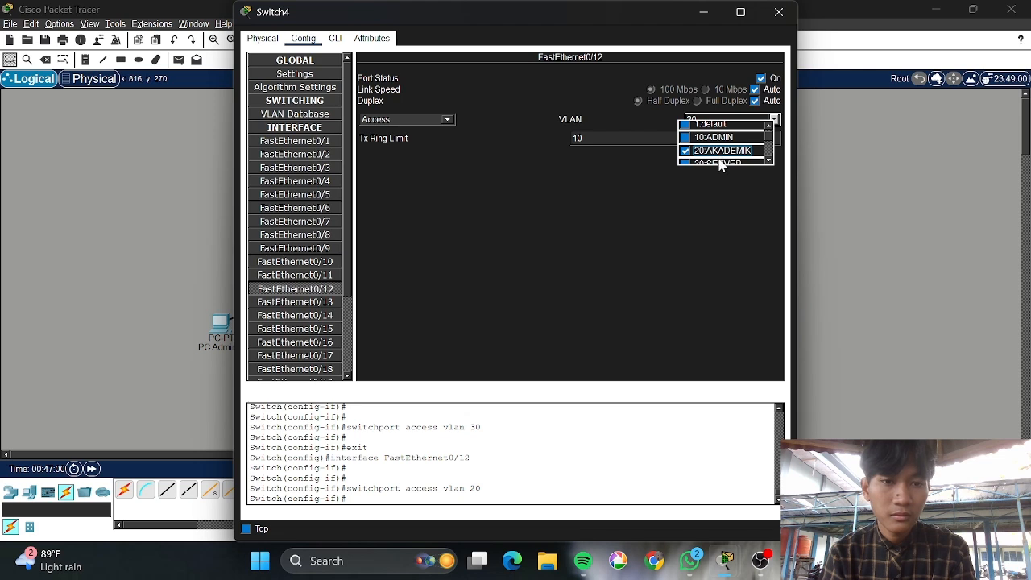
left_click(719, 162)
left_click(553, 207)
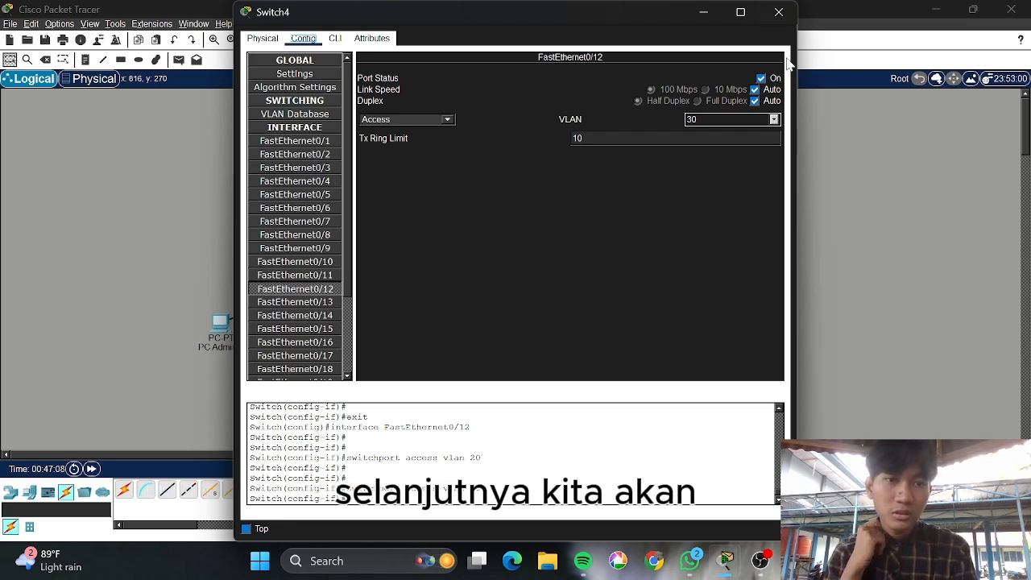
left_click(788, 16)
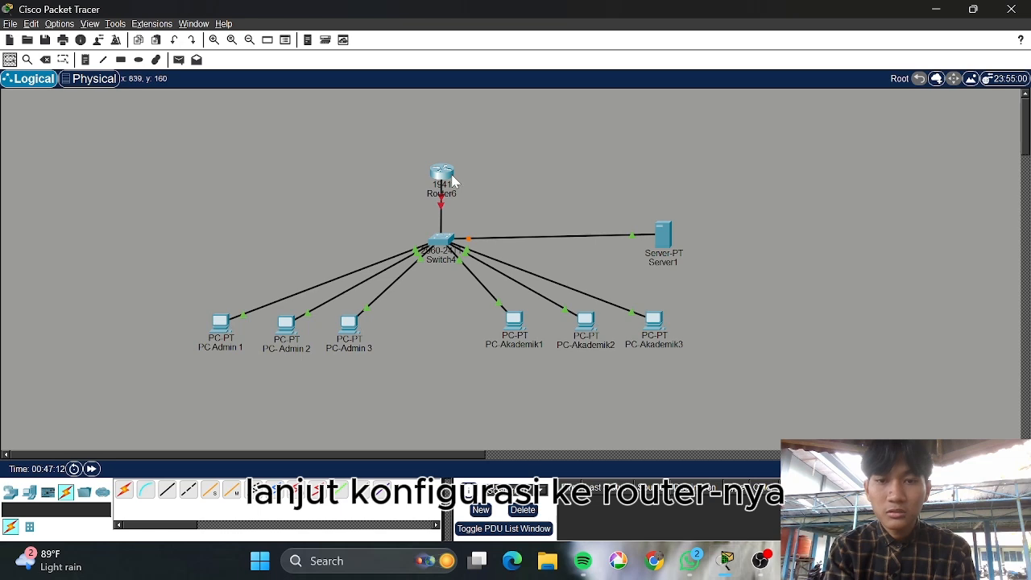
Turn on Router6's GigabitEthernet0/0 port status and bring up its CLI console
left_click(454, 178)
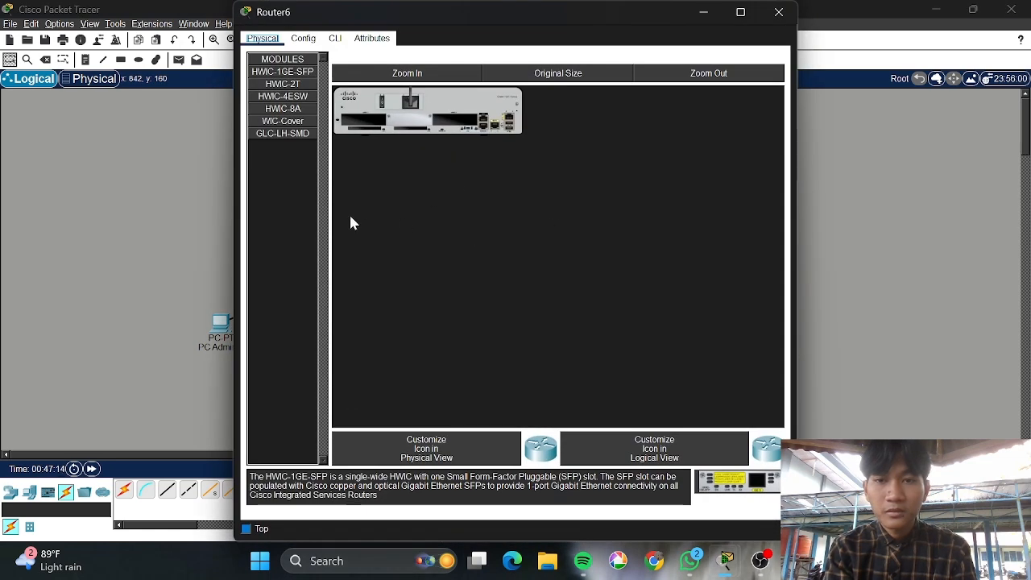
left_click(305, 39)
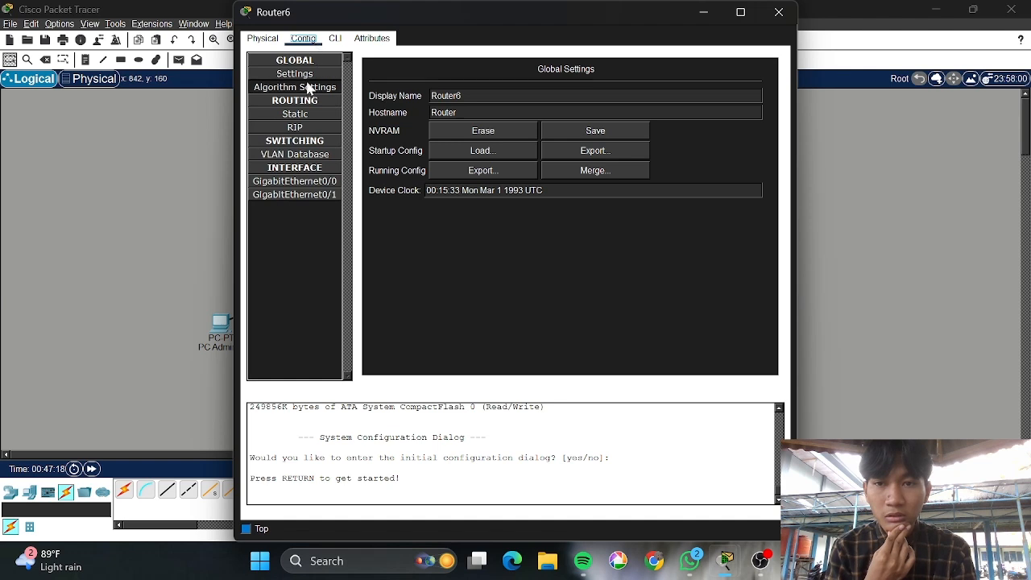
left_click(312, 183)
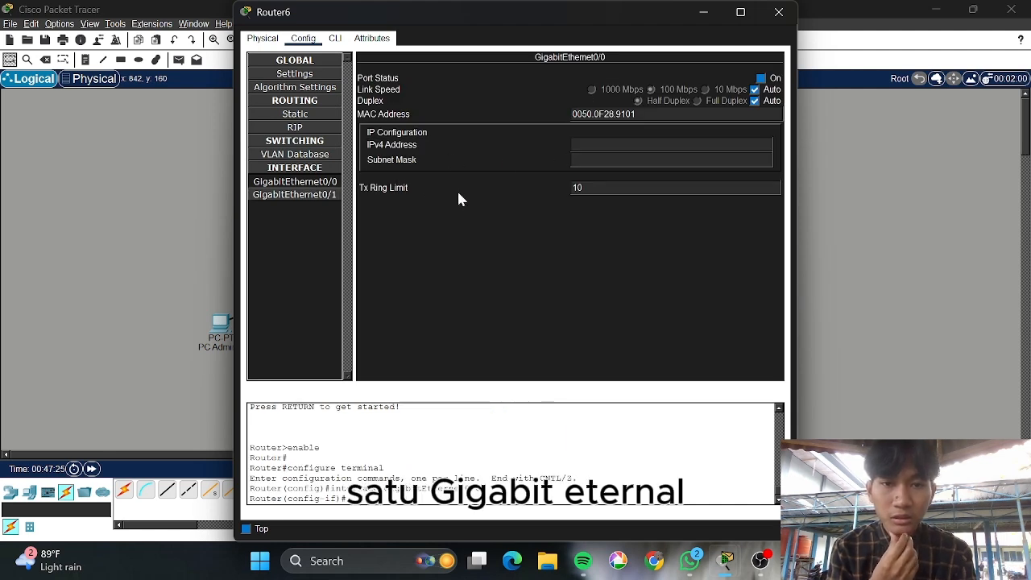
left_click(762, 80)
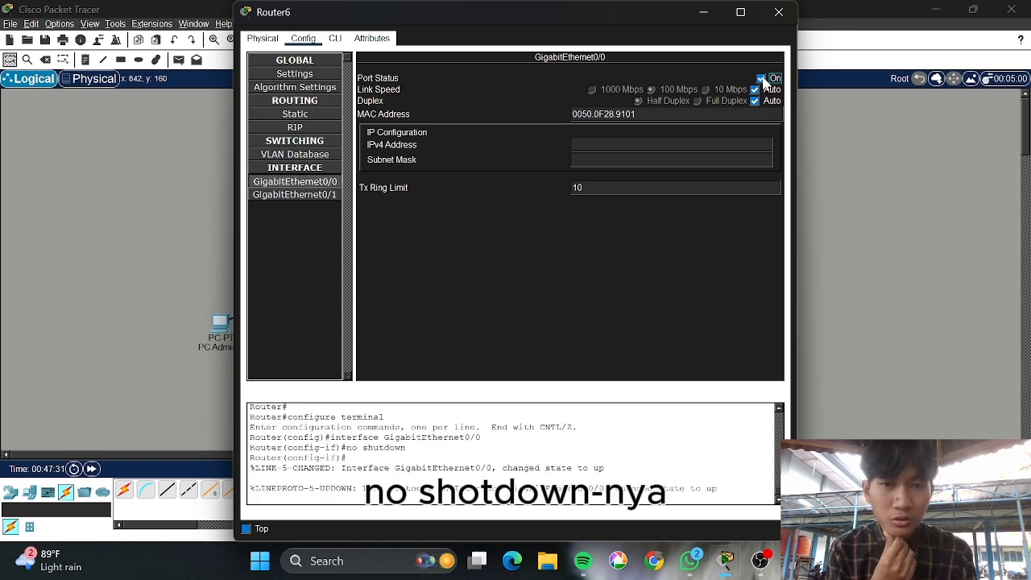
left_click(335, 37)
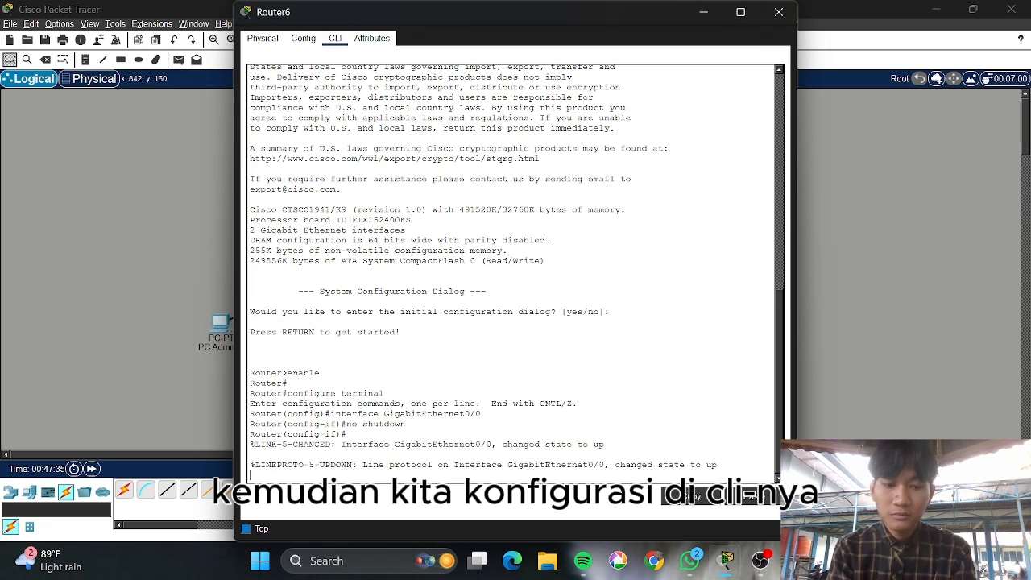
Enter interface GigabitEthernet0/0 on Router6, then create subinterface GigabitEthernet0/0.10
key("Return")
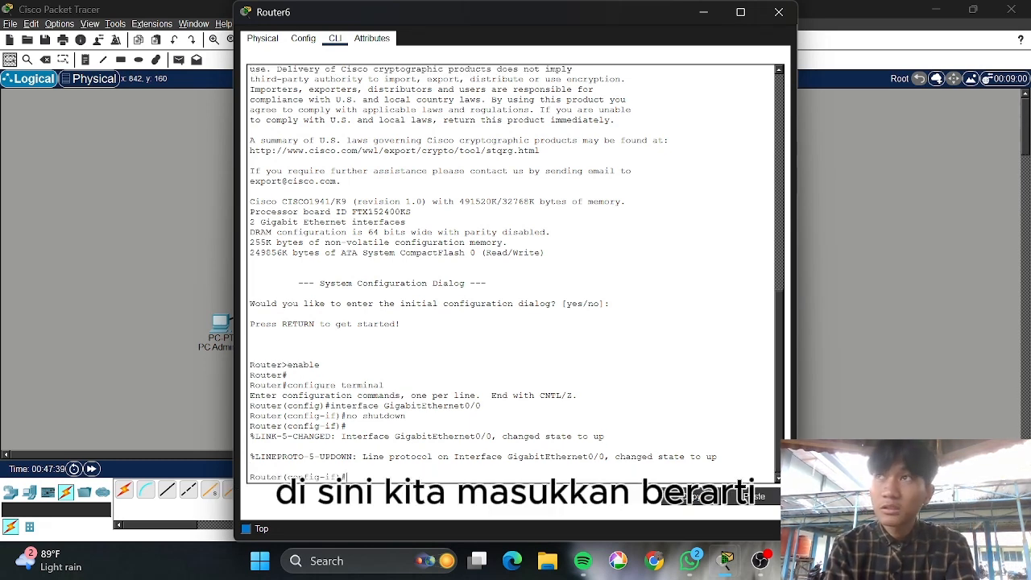
type("inter")
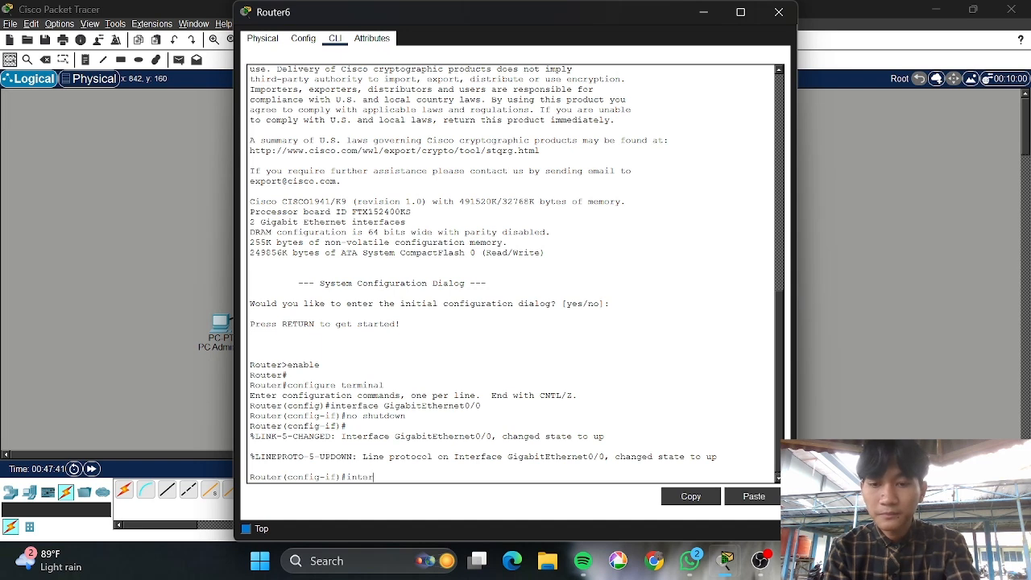
type("face Gigabit")
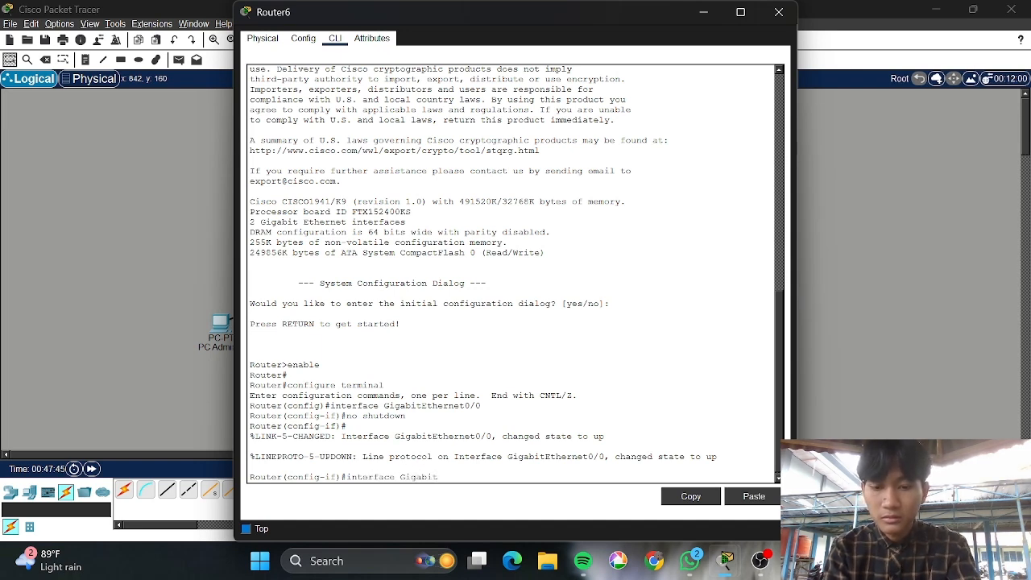
type("Ethernet")
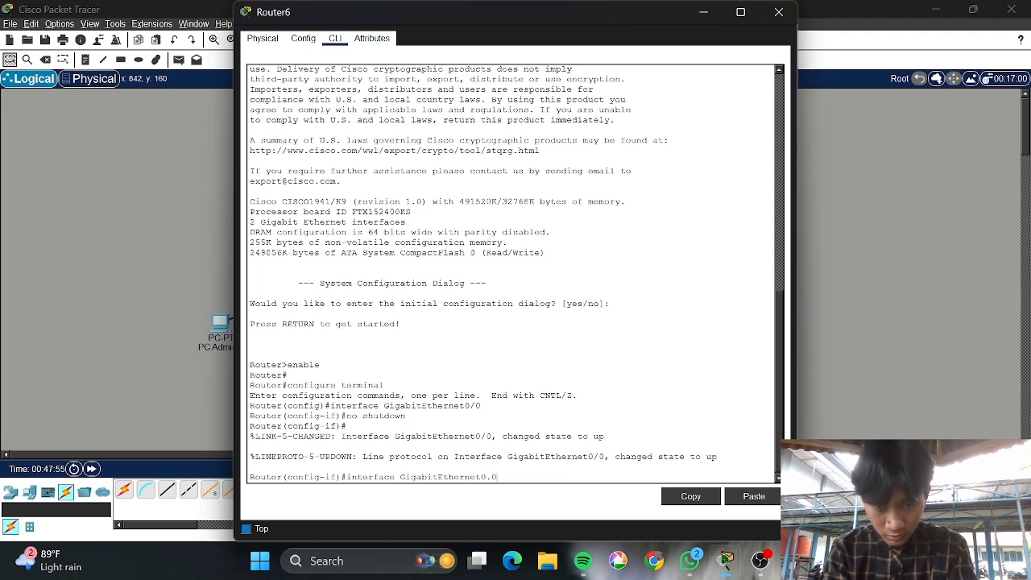
type("0.0")
key("Return")
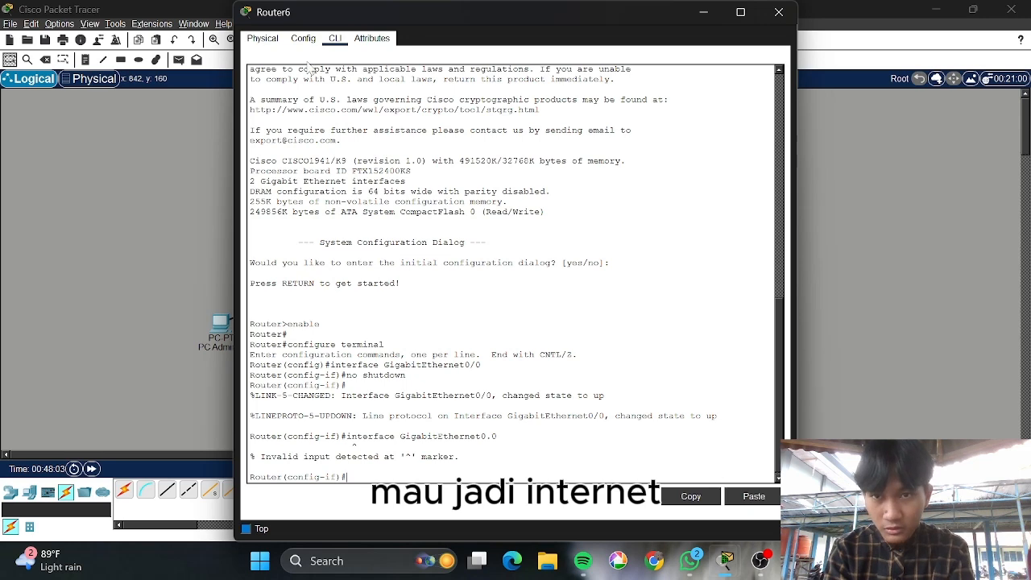
left_click(303, 38)
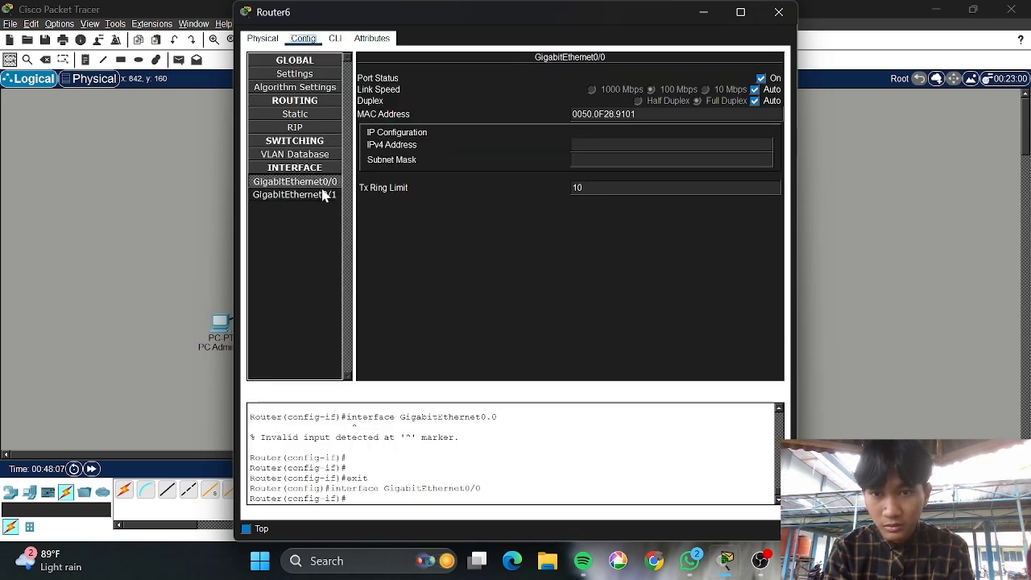
left_click(335, 39)
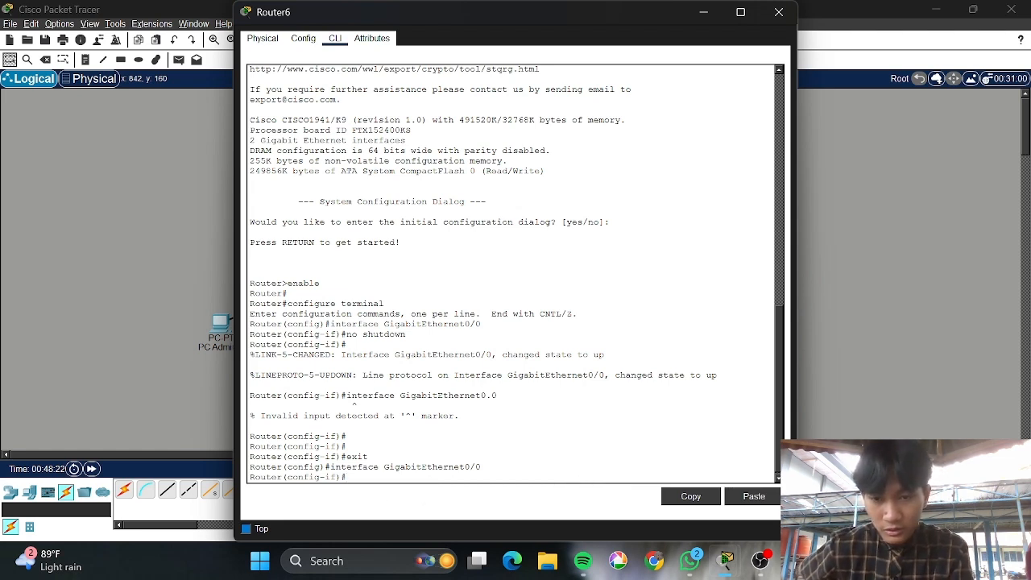
key("Up")
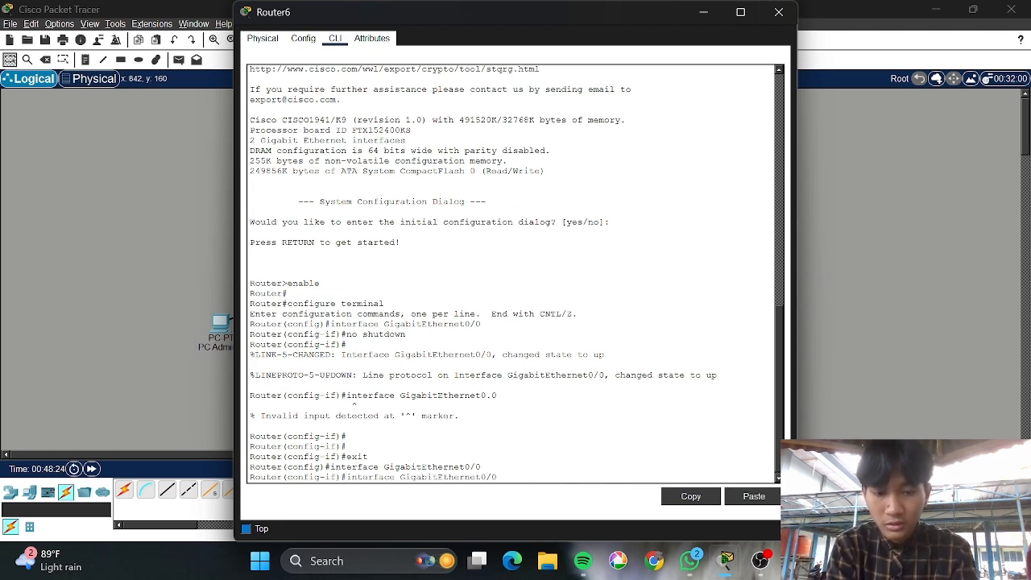
type(".10")
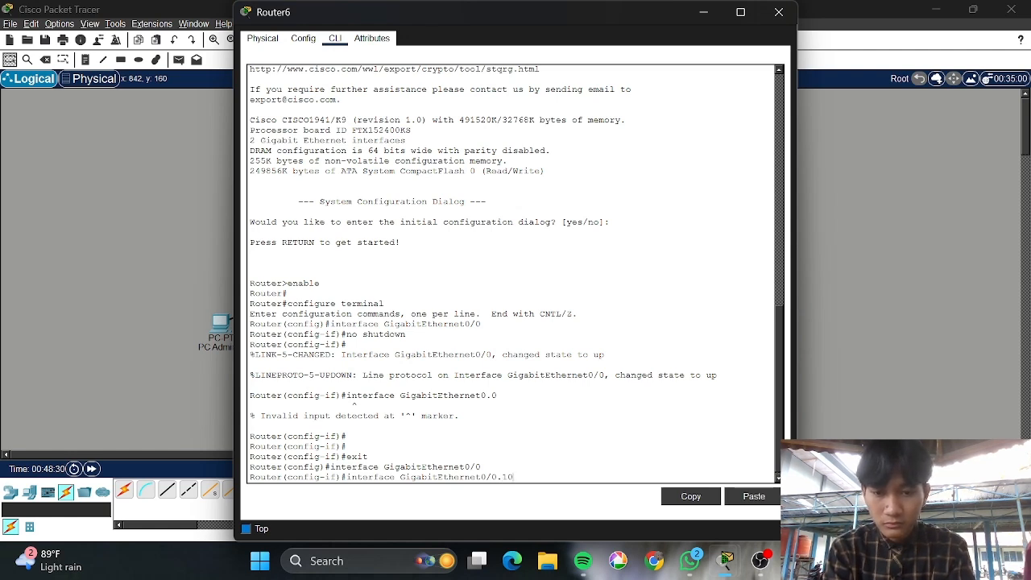
key("Return")
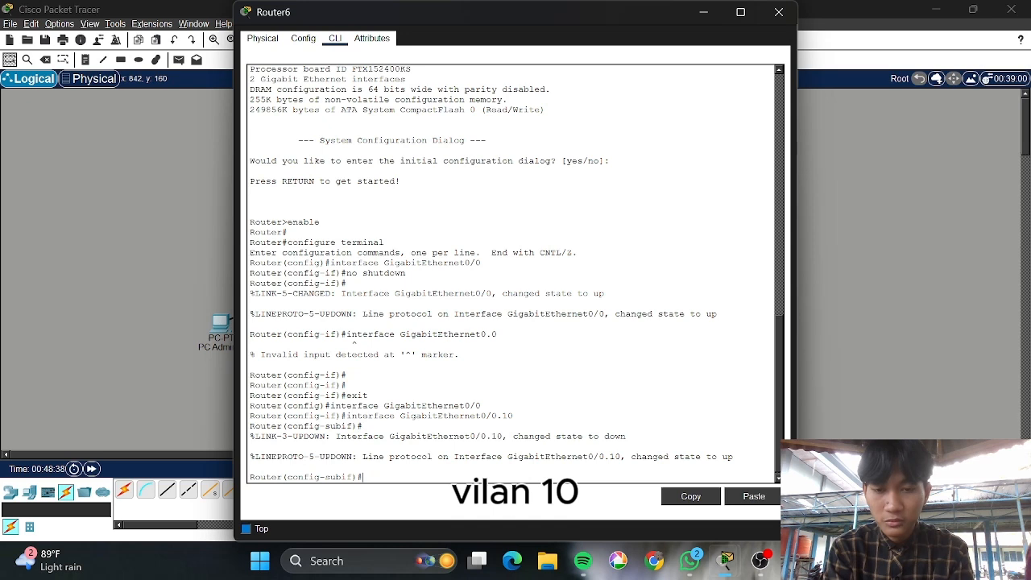
Apply 'encapsulation dot1q 10' to GigabitEthernet0/0.10, correcting two misspelled attempts
type("en")
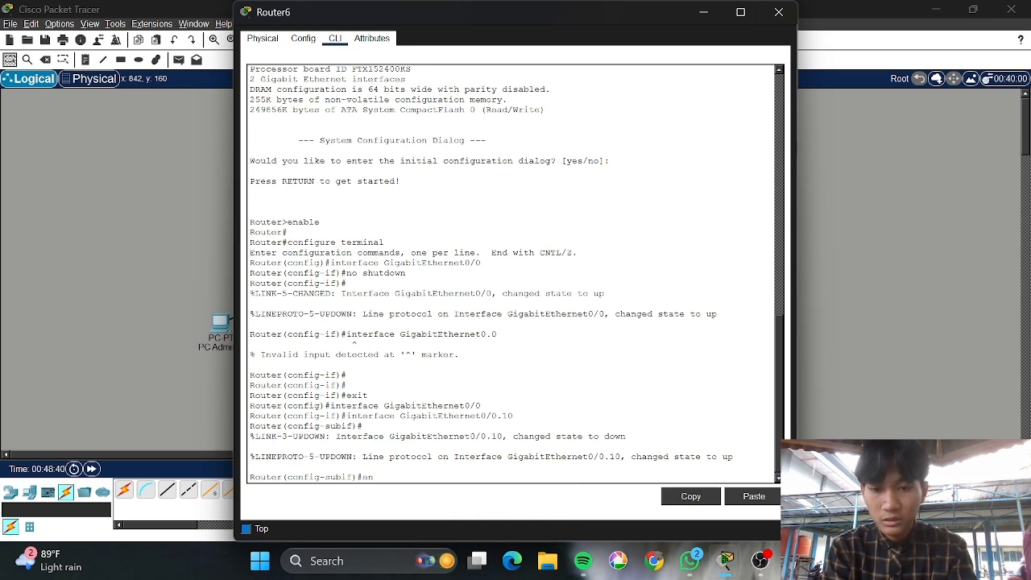
type("capsulaption")
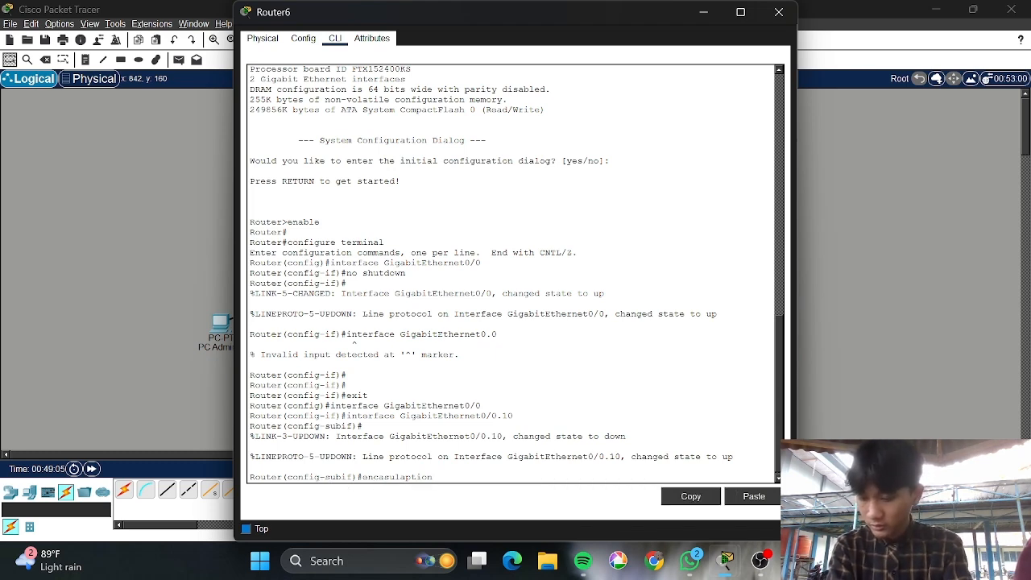
type("do")
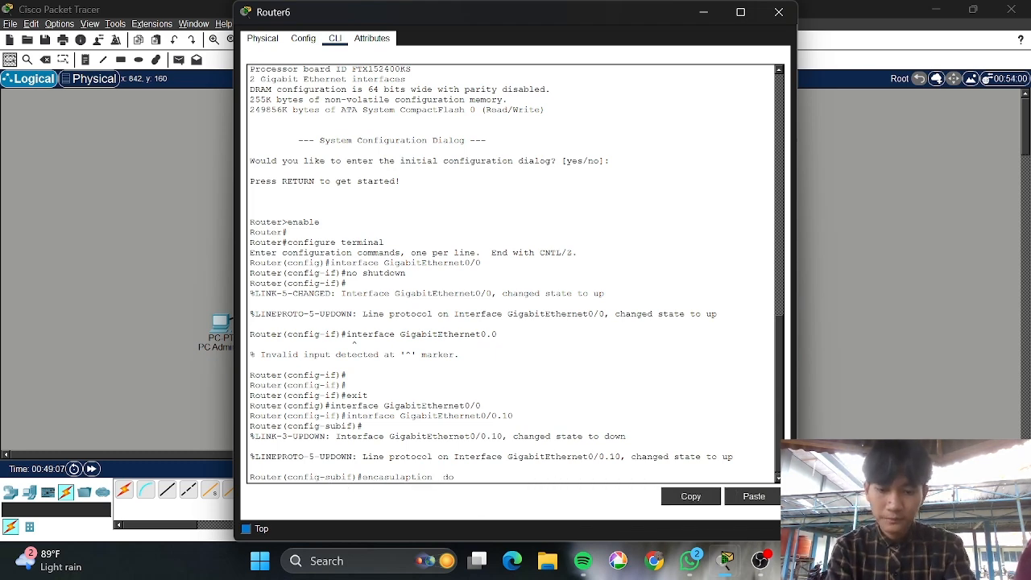
type("t1q")
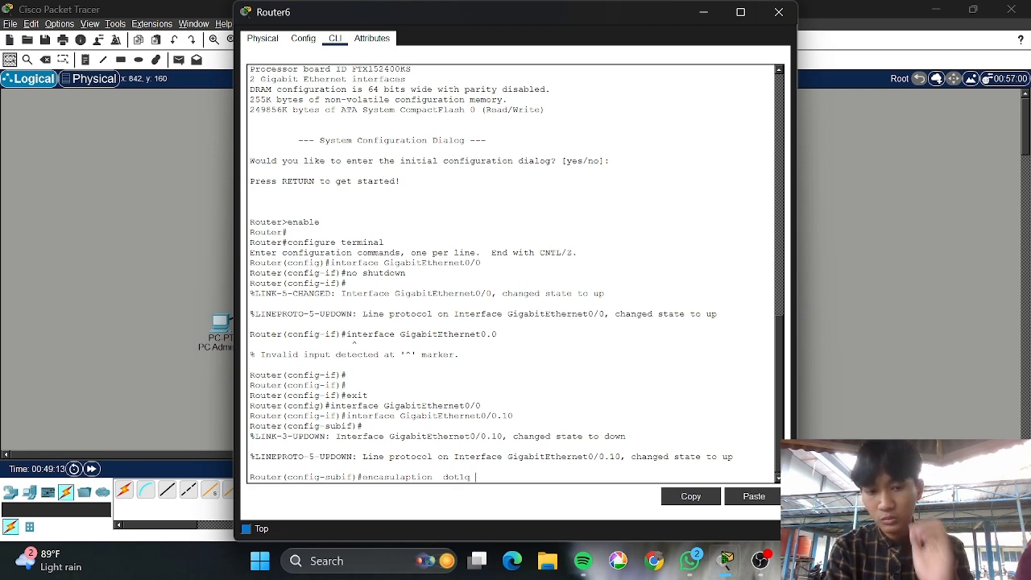
type(" 10")
key("Return")
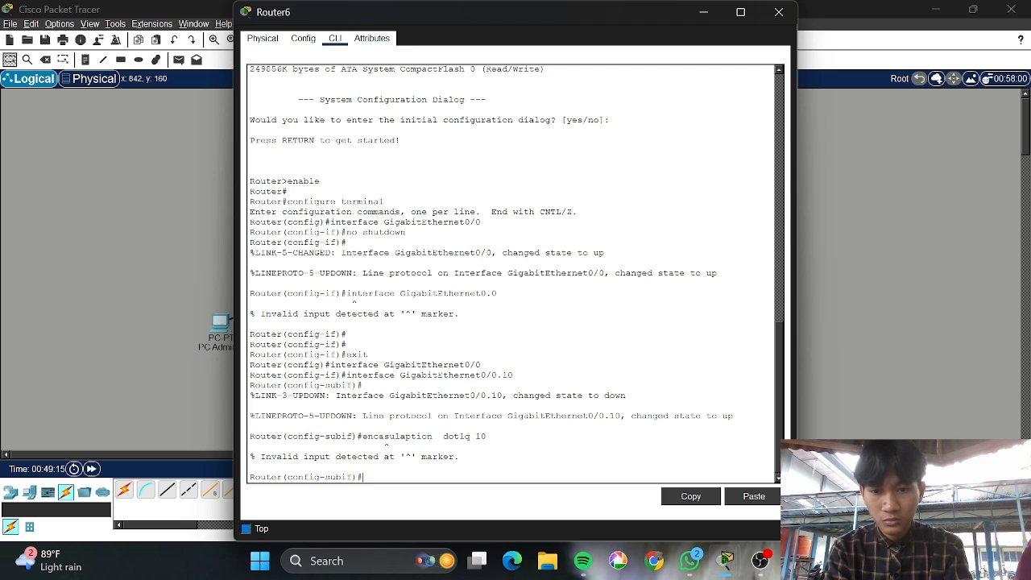
type("encasulaption dot1q 10")
key("Return")
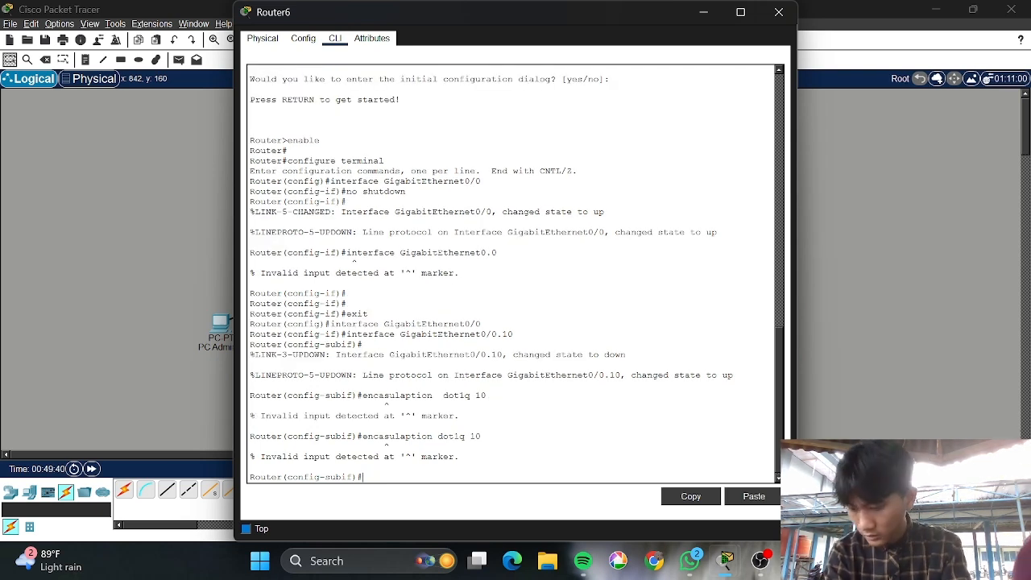
type("encapsulation dot1q 10")
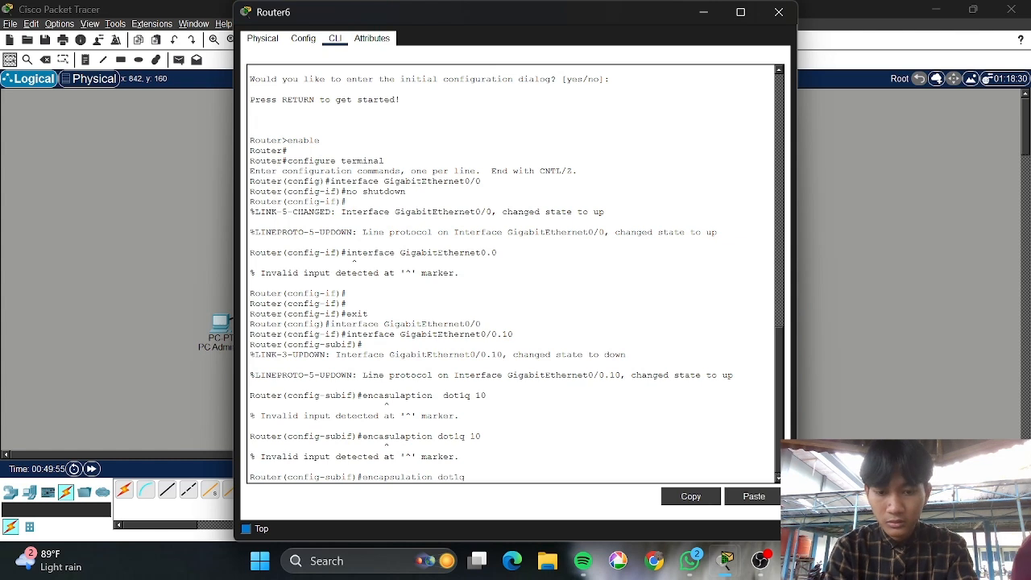
key("Return")
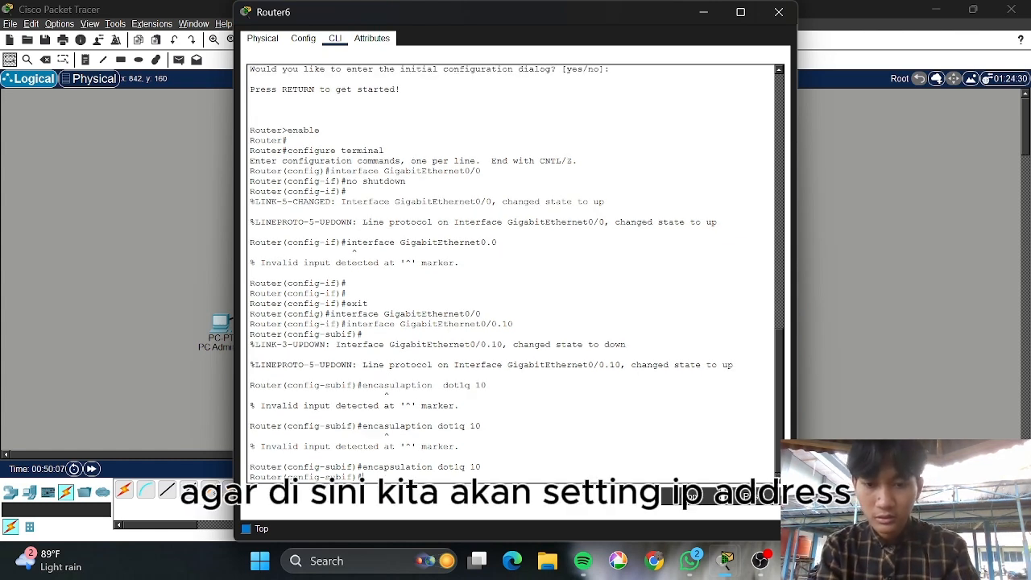
Assign GigabitEthernet0/0.10 the address 192.168.10.1 255.255.255.192
type("ip add")
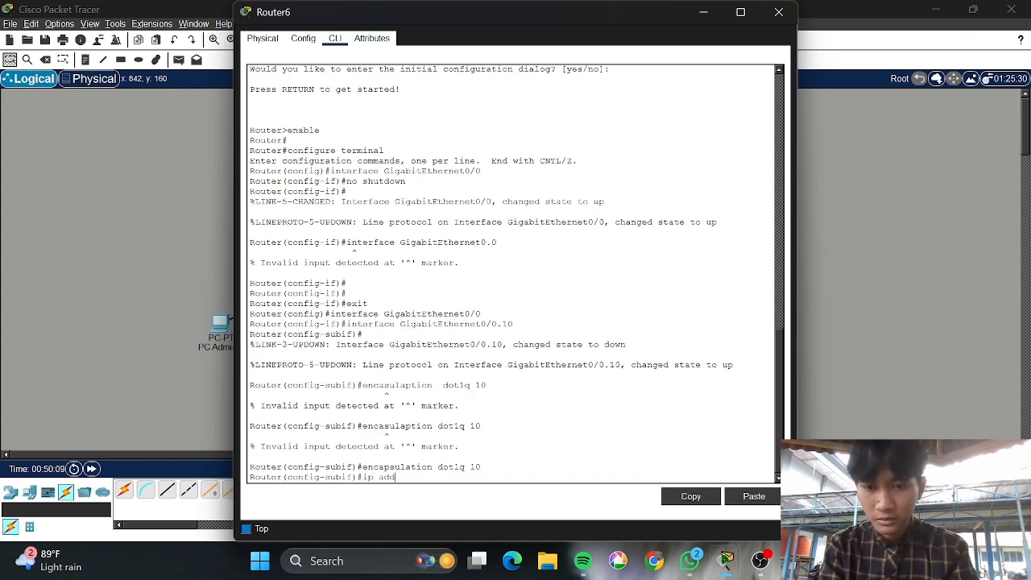
type("ress")
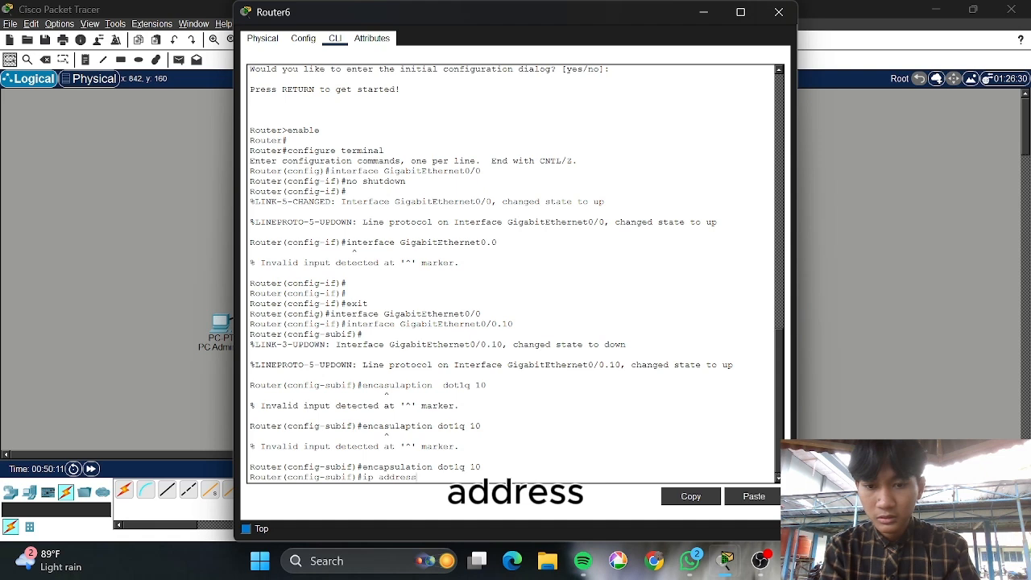
type(" 192")
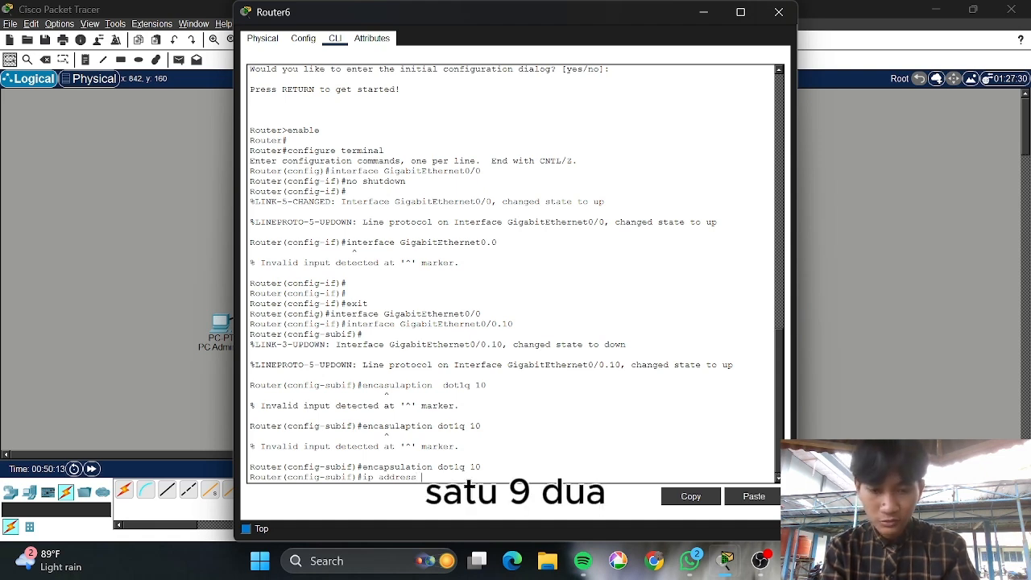
type(".1")
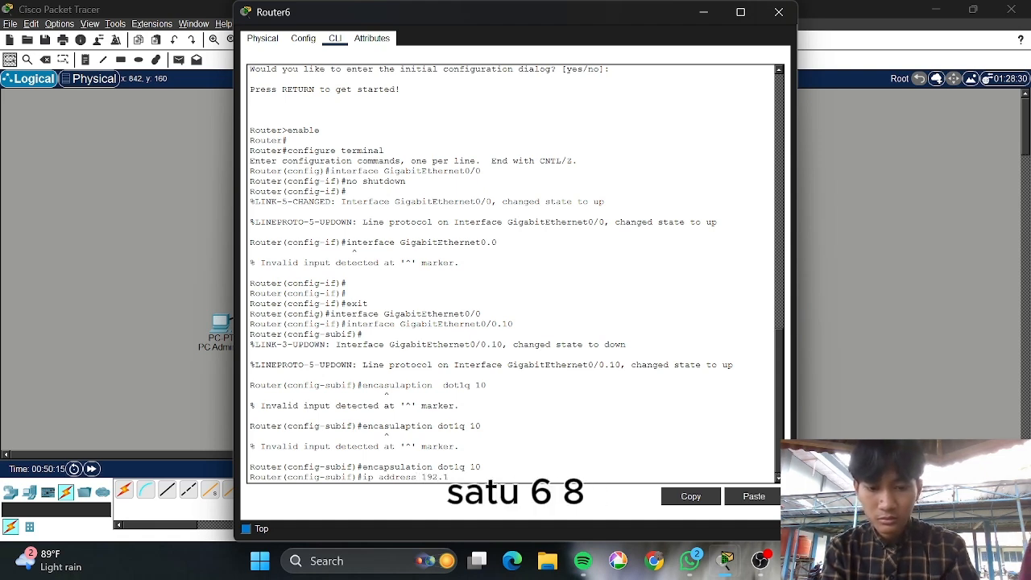
type("68.")
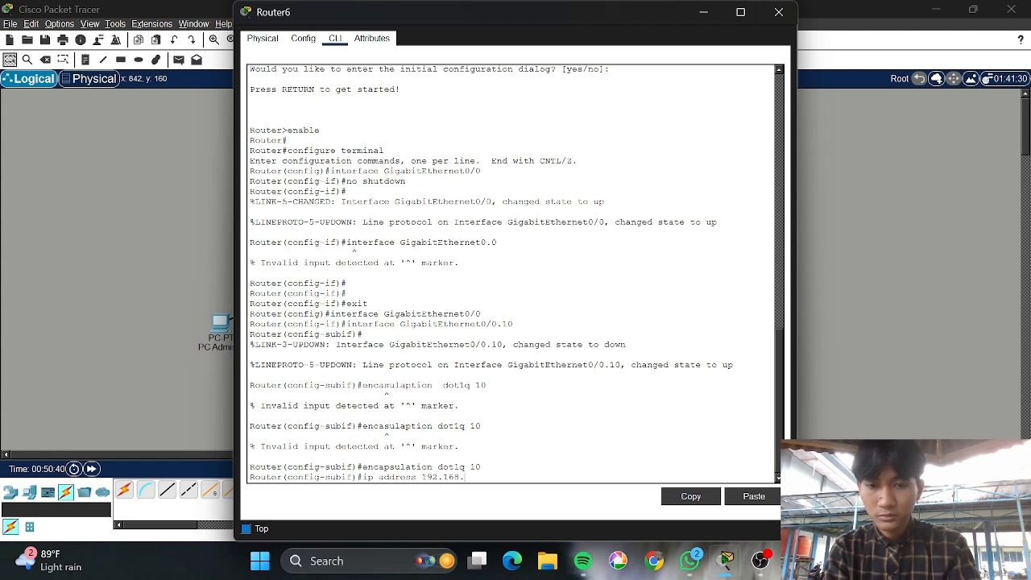
type("10")
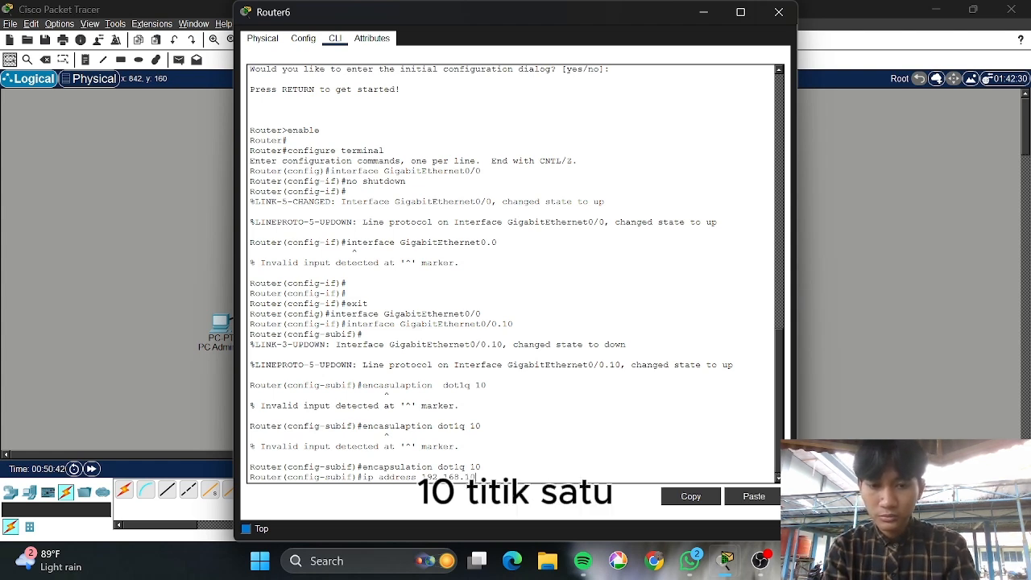
type(".1")
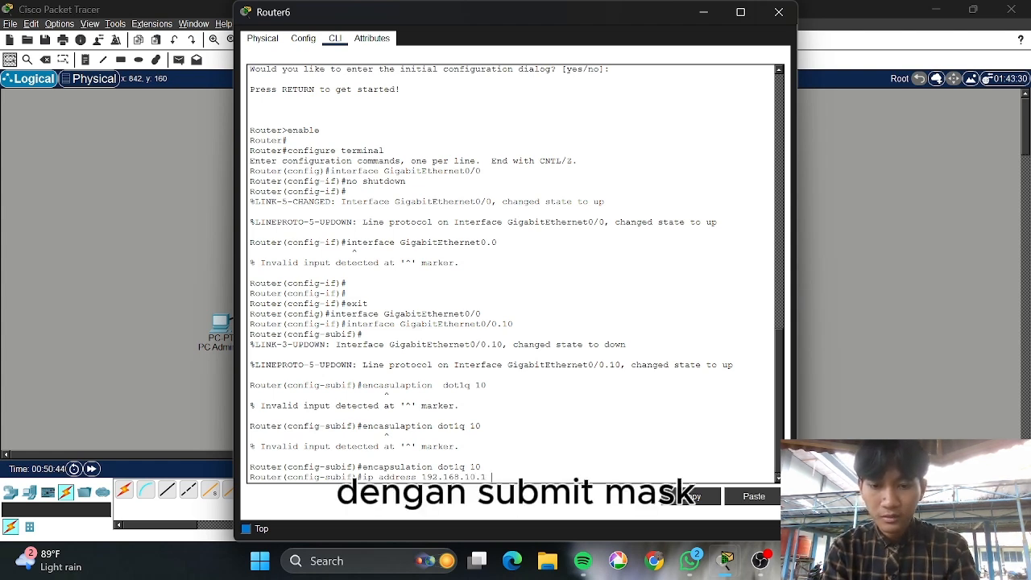
type(" 255.255.255.192")
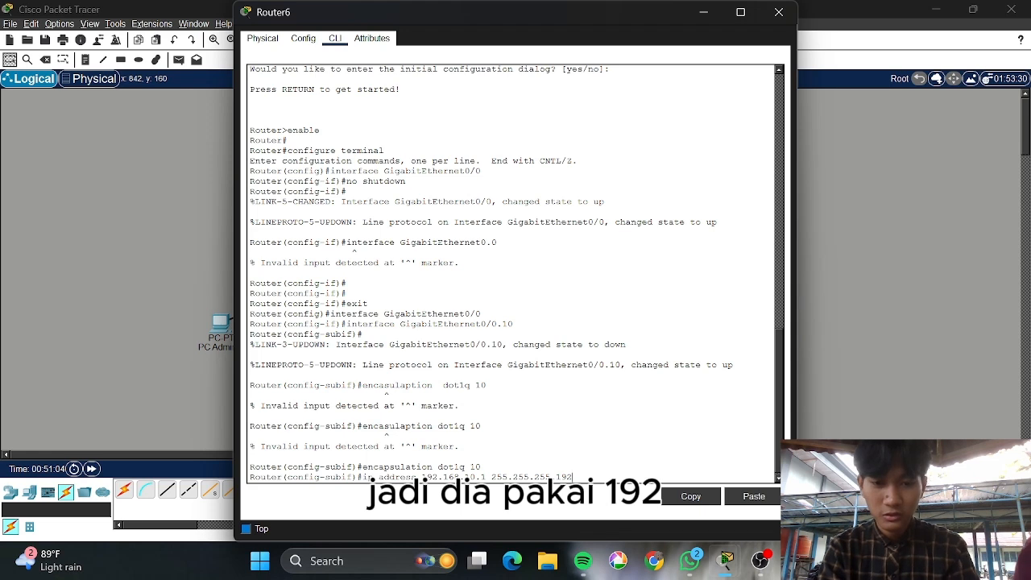
key("Return")
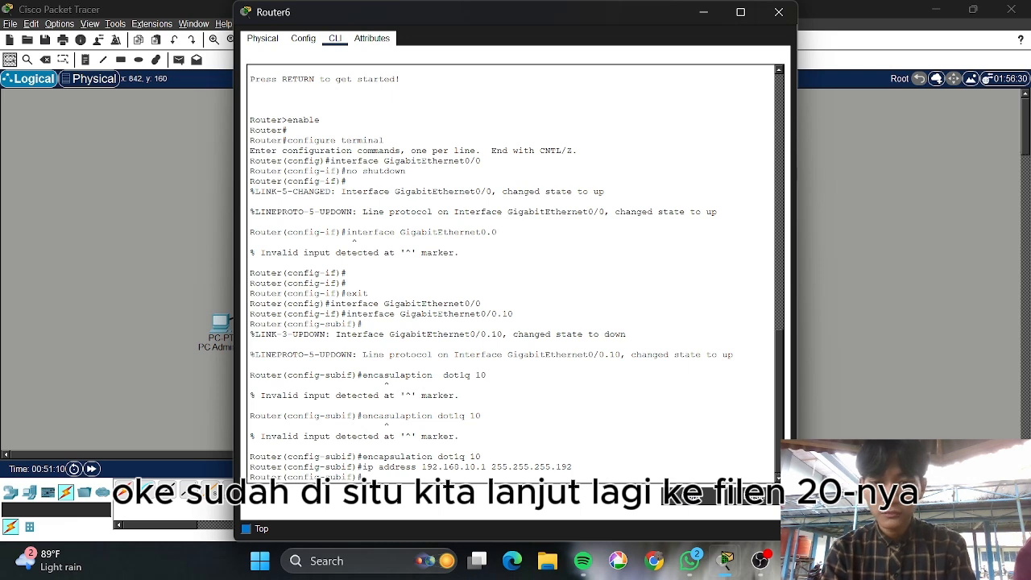
key("Up")
key("Up")
Create subinterface GigabitEthernet0/0.20 by editing the recalled interface command
key("Up")
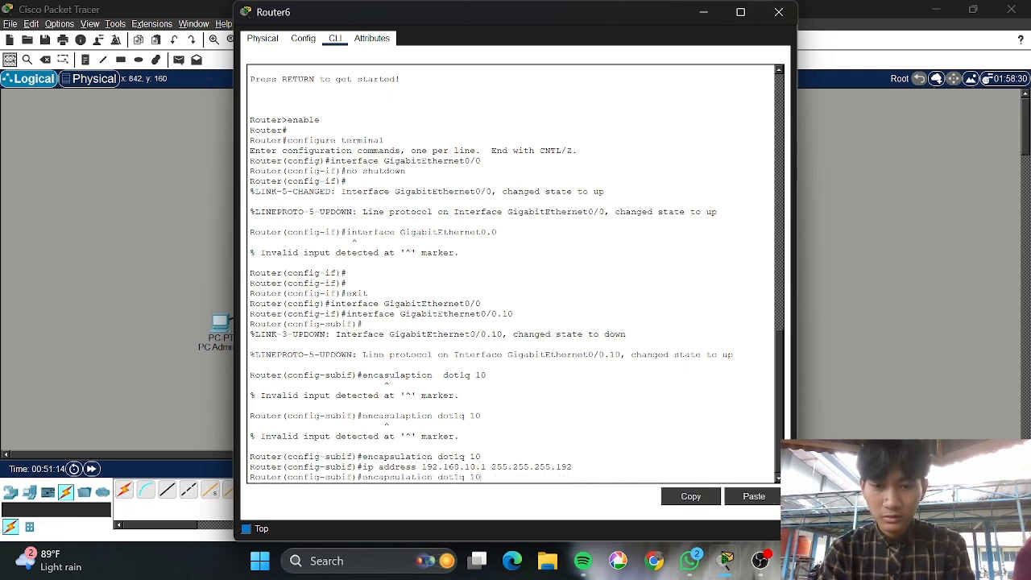
key("Up")
key("Up")
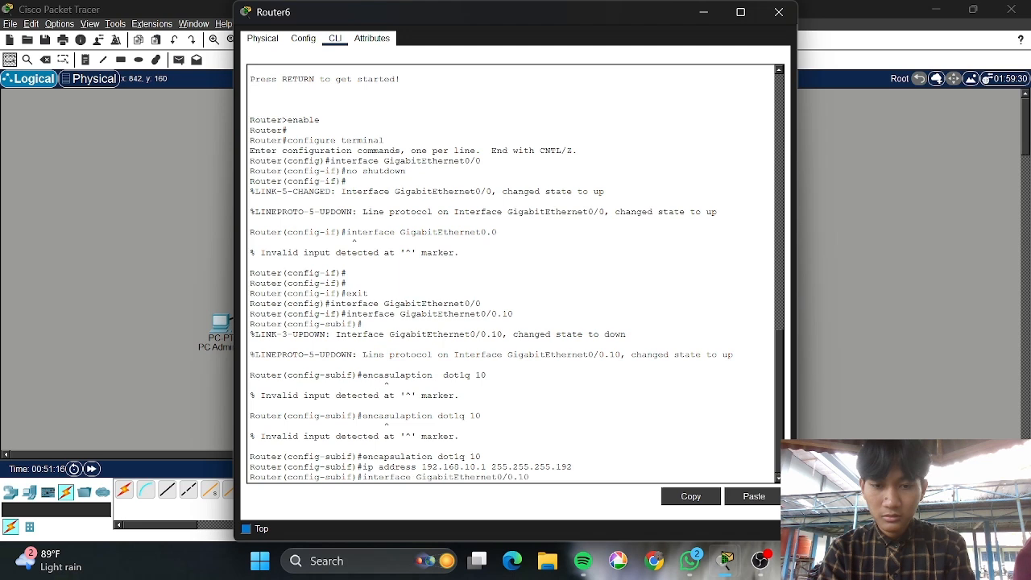
key("BackSpace")
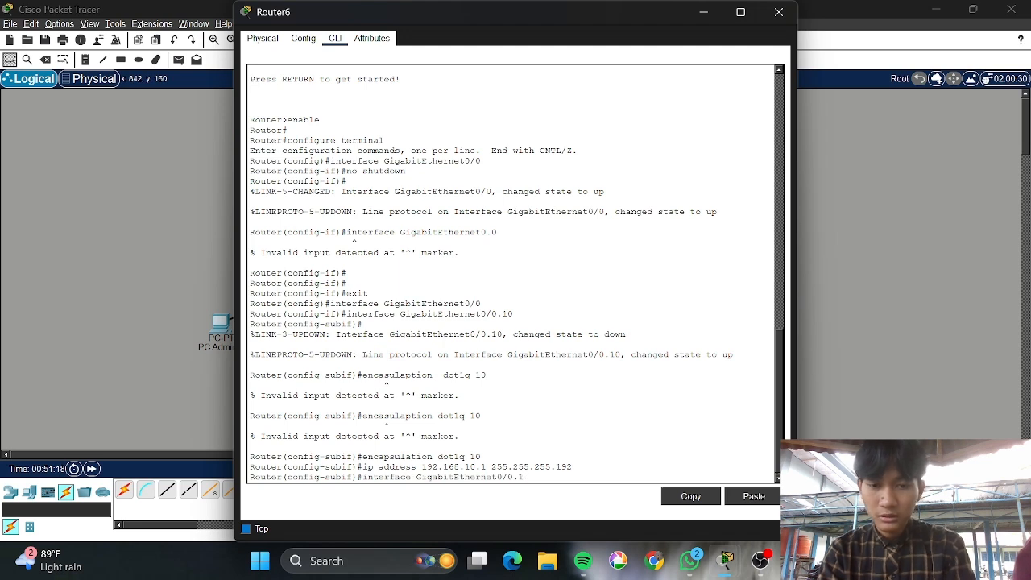
type("20")
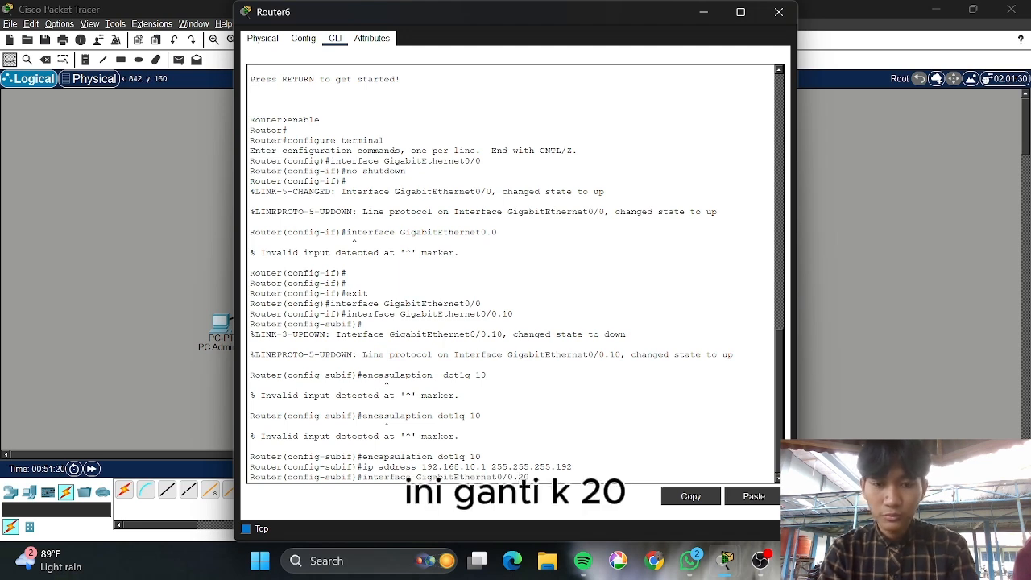
key("Return")
key("Return")
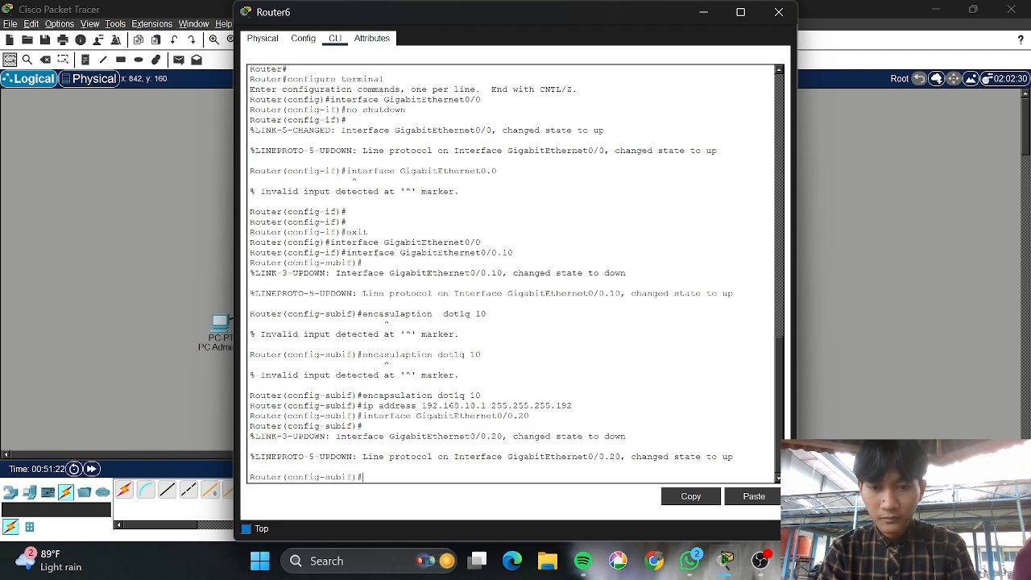
Tag GigabitEthernet0/0.20 with dot1q 20 and address it 192.168.10.65 255.255.255.192
key("Up")
key("Up")
key("Up")
key("Up")
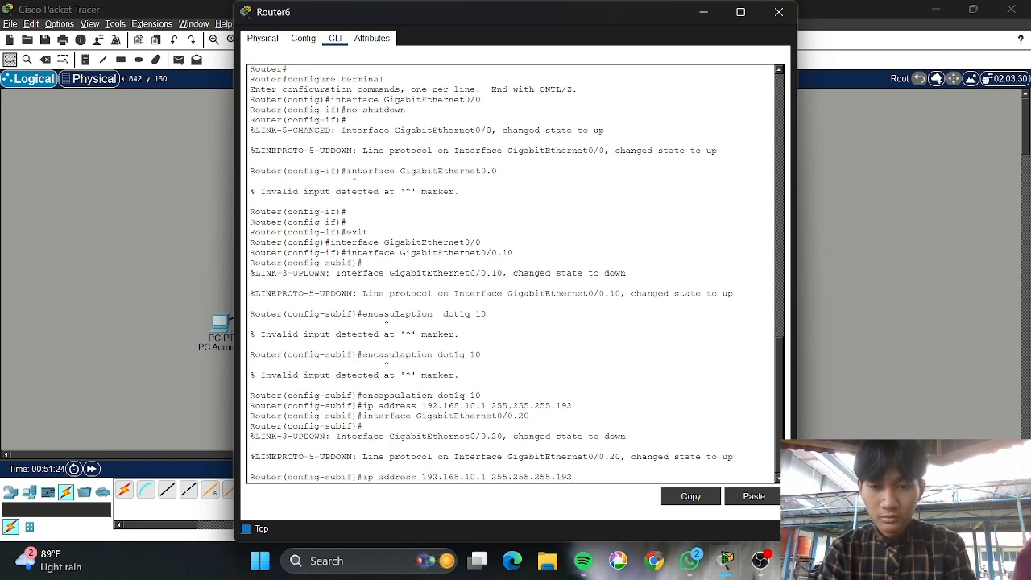
key("Down")
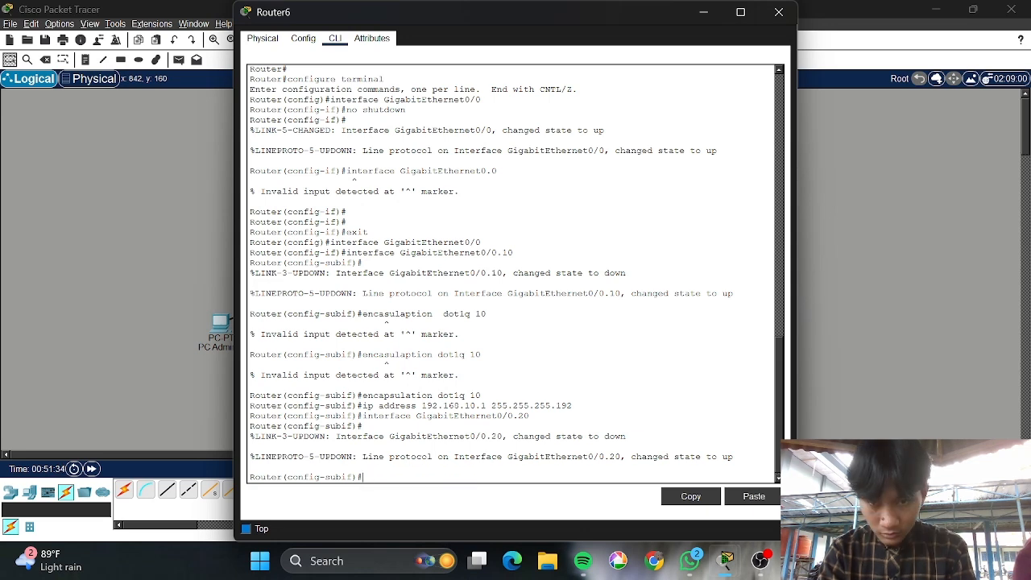
key("BackSpace")
key("BackSpace")
type("20")
key("Return")
type("ip address 192.168.")
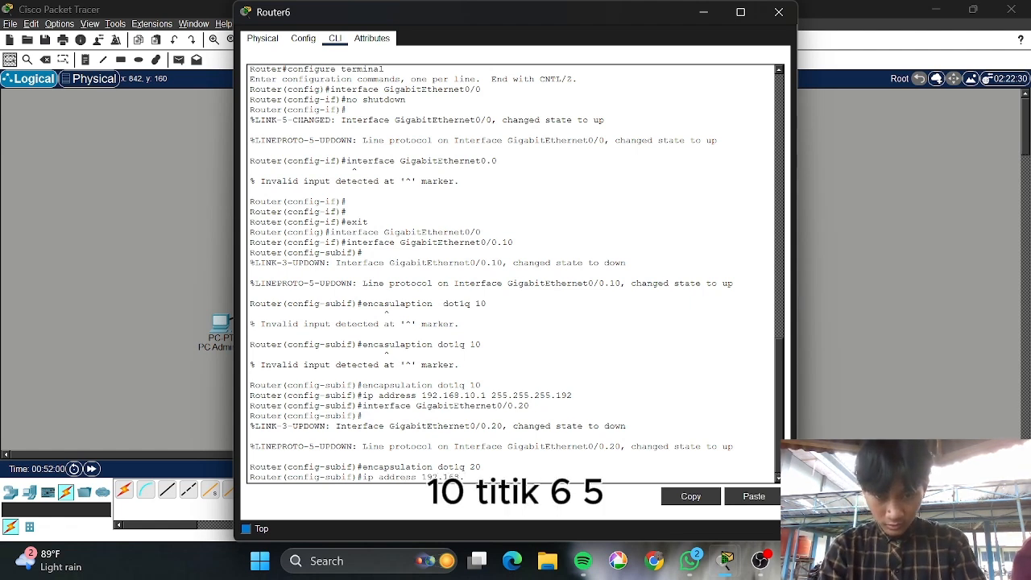
type("10.65 ")
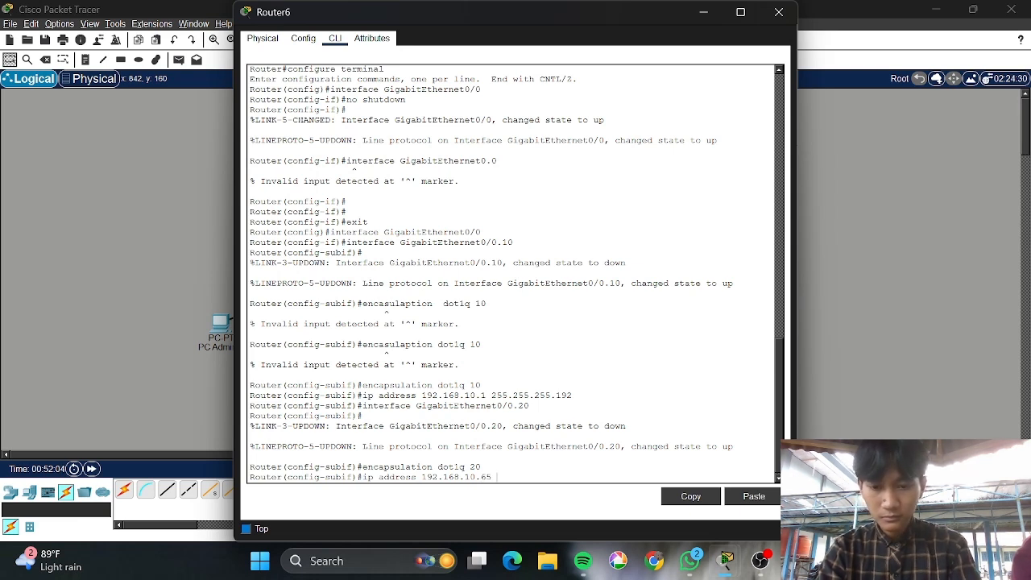
type("2552")
type("255.255.255")
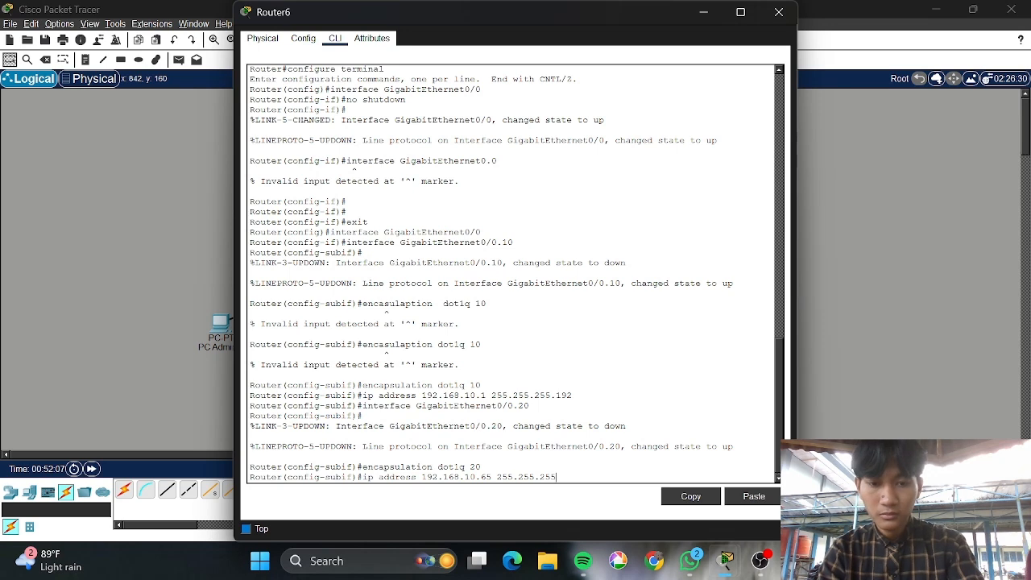
type(".192")
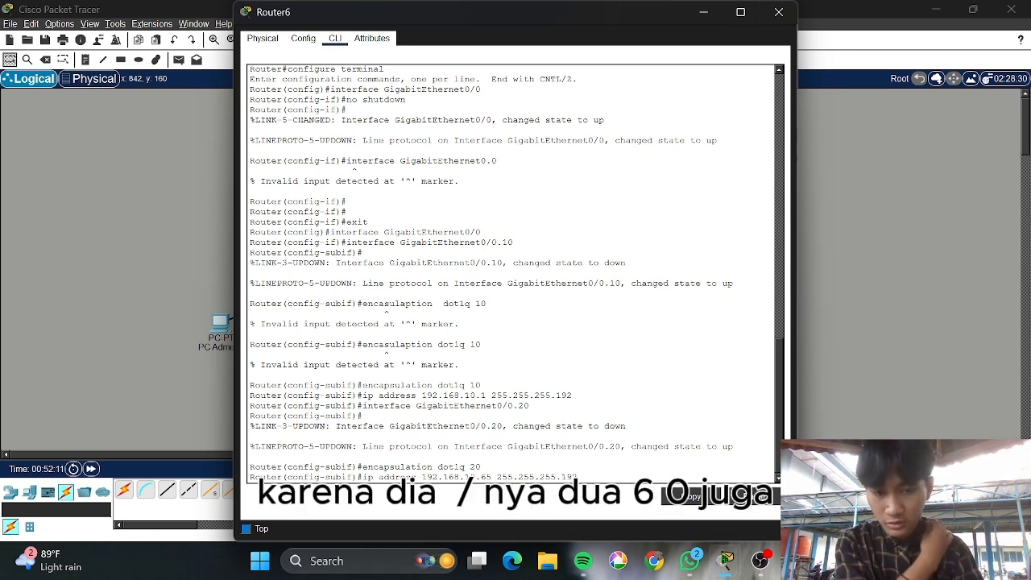
key("Return")
type("encapsulation dot1q 20")
key("Up")
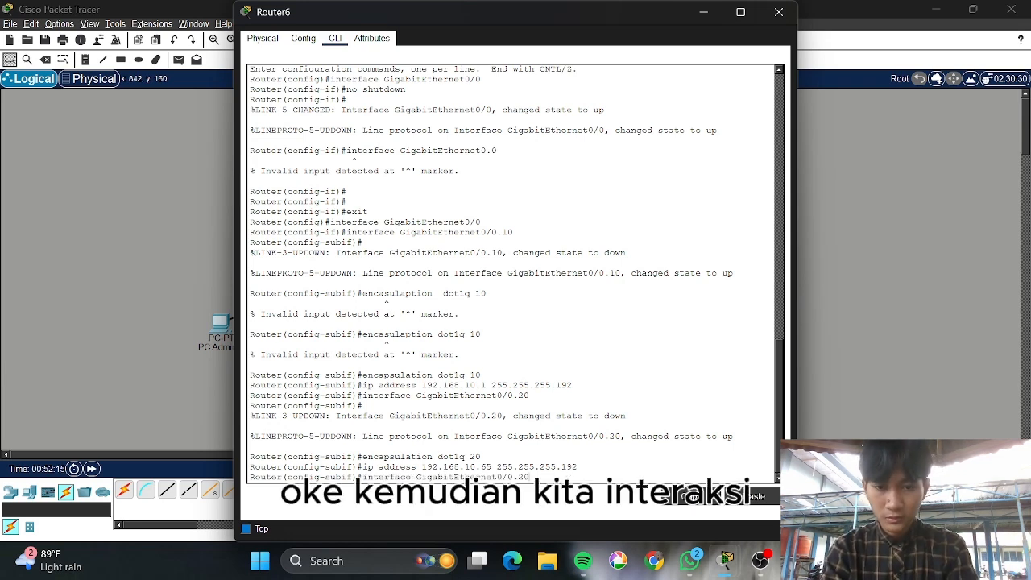
Create subinterface GigabitEthernet0/0.30 and tag it with encapsulation dot1q 30
key("BackSpace")
key("BackSpace")
type("30")
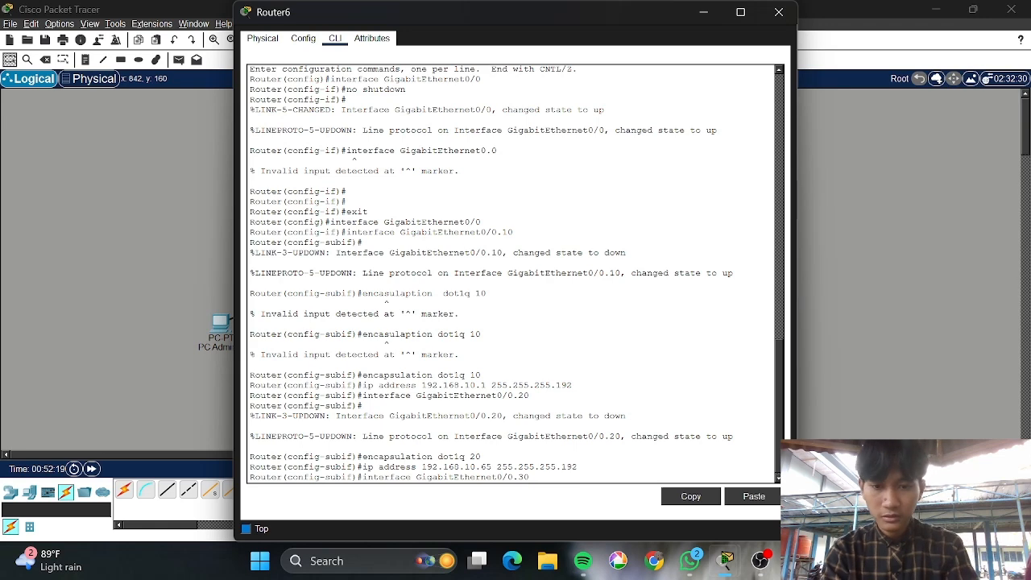
key("Return")
key("Up")
key("Up")
key("Up")
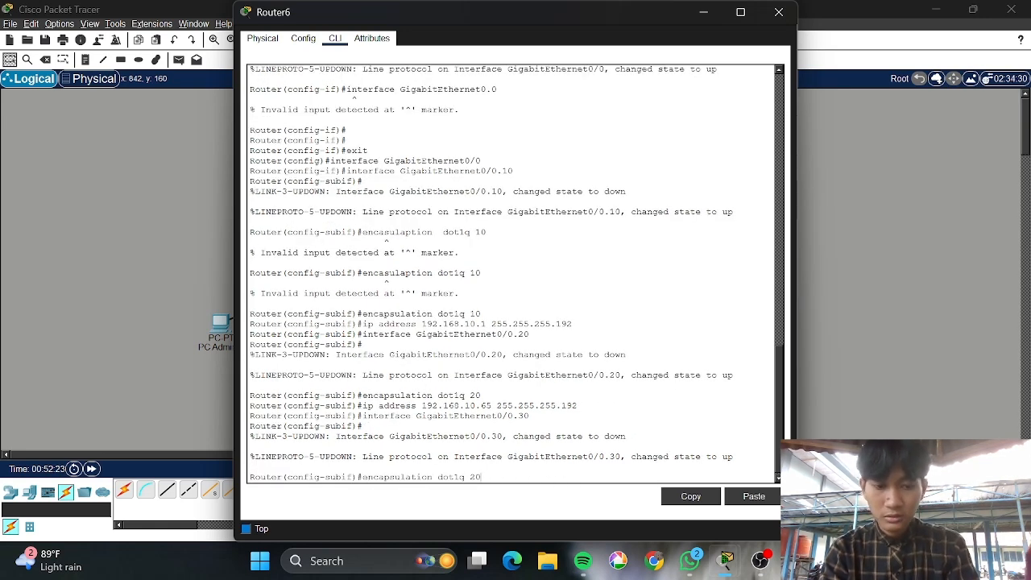
key("BackSpace")
key("BackSpace")
type("30")
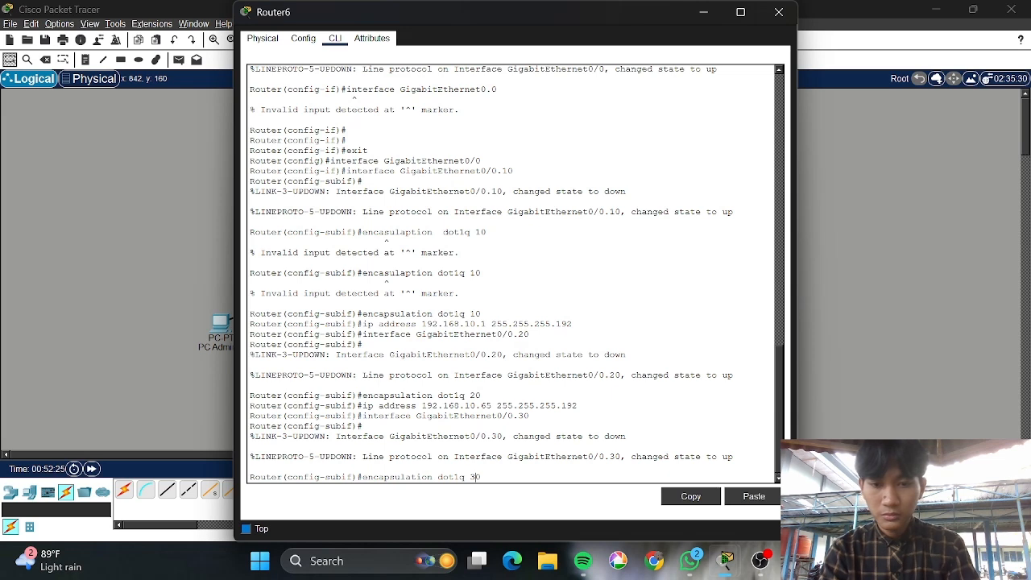
key("Return")
Assign GigabitEthernet0/0.30 the address 192.168.10.129 255.255.255.224
key("Up")
key("Up")
key("Up")
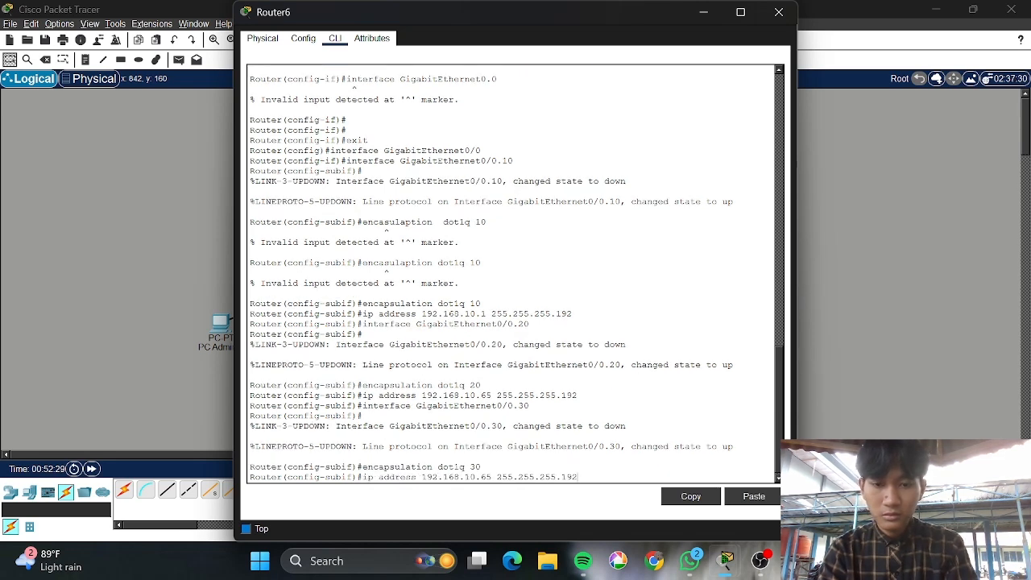
key("BackSpace")
key("BackSpace")
key("BackSpace")
type("224")
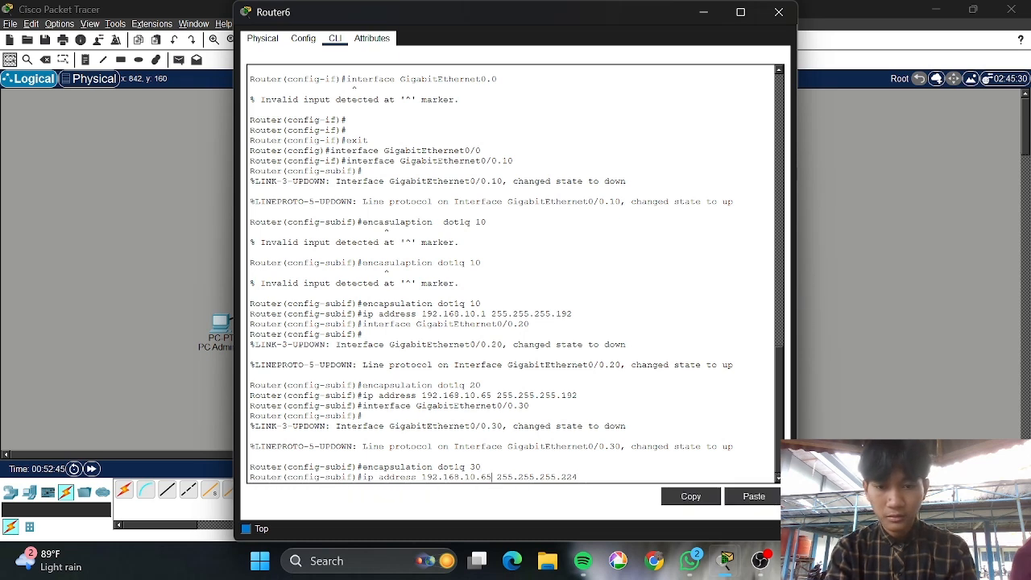
key("BackSpace")
key("BackSpace")
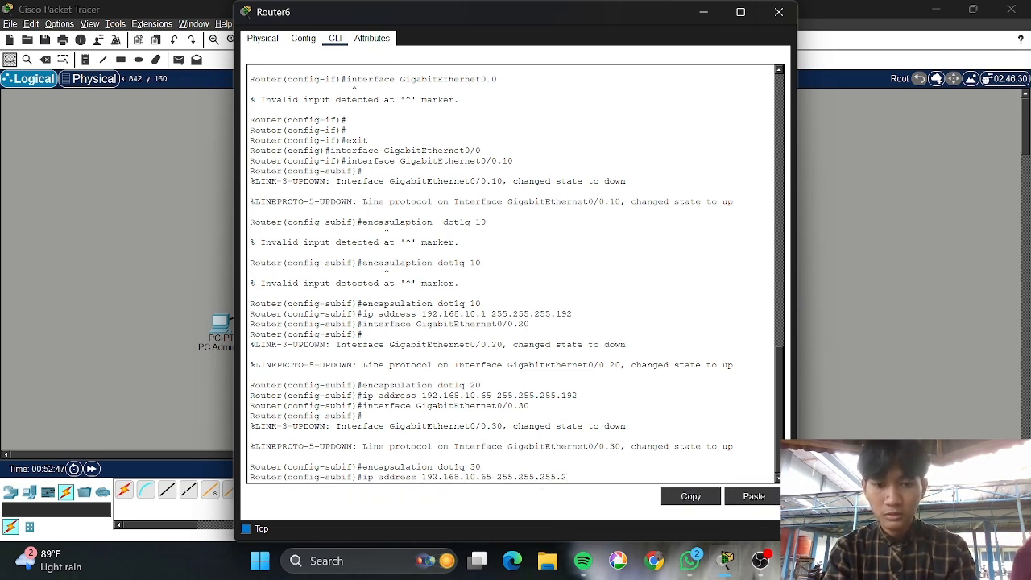
key("BackSpace")
key("BackSpace")
key("BackSpace")
key("BackSpace")
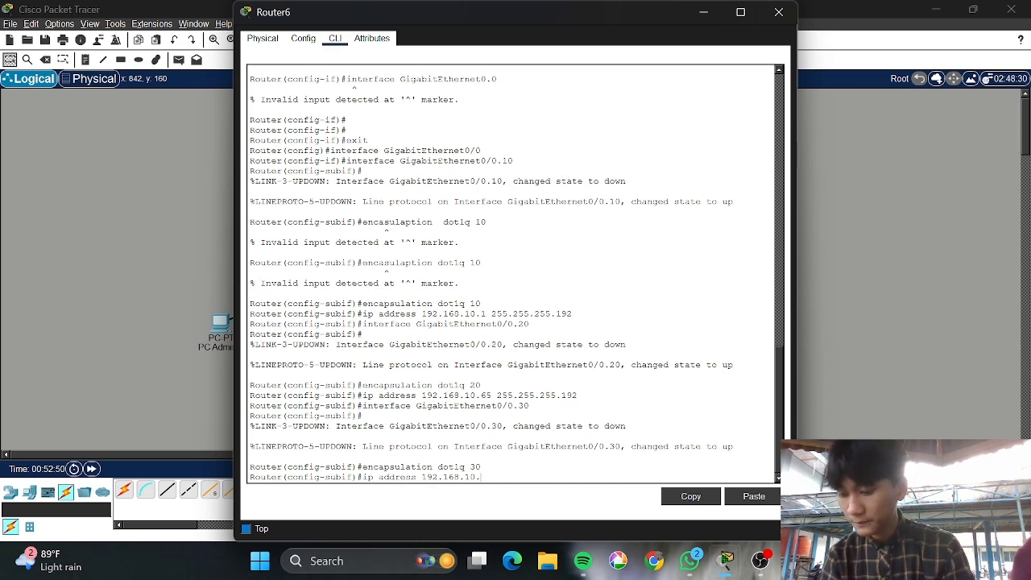
type("1")
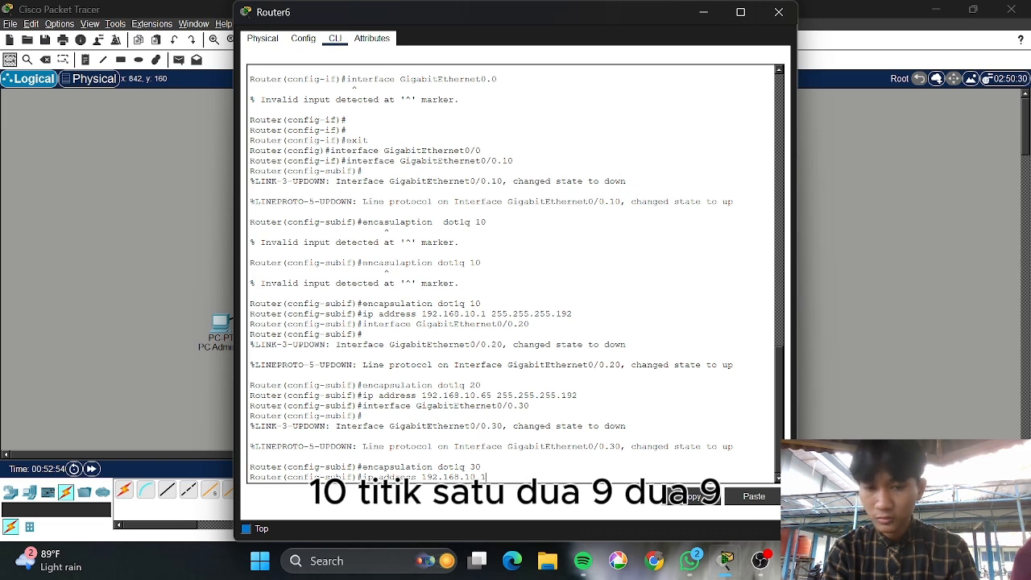
type("29 255.255.255.224")
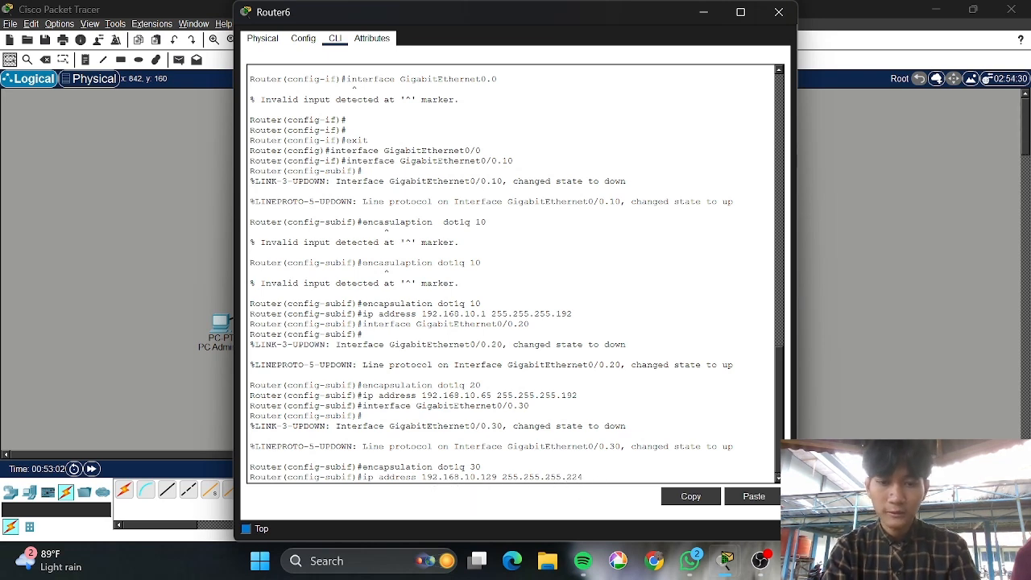
key("Return")
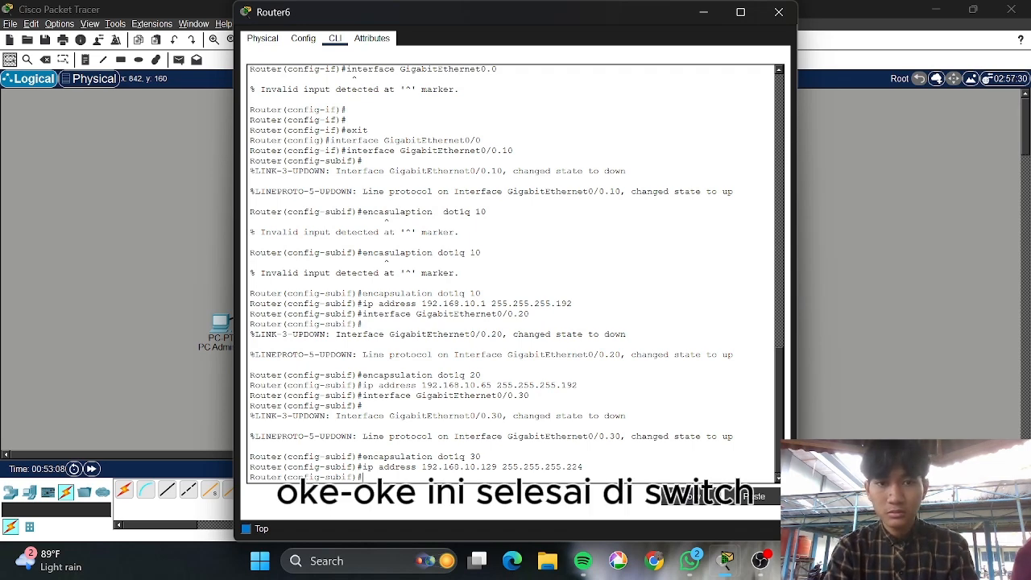
Close Router6's window and open PC Admin 1's Desktop IP Configuration
left_click(779, 12)
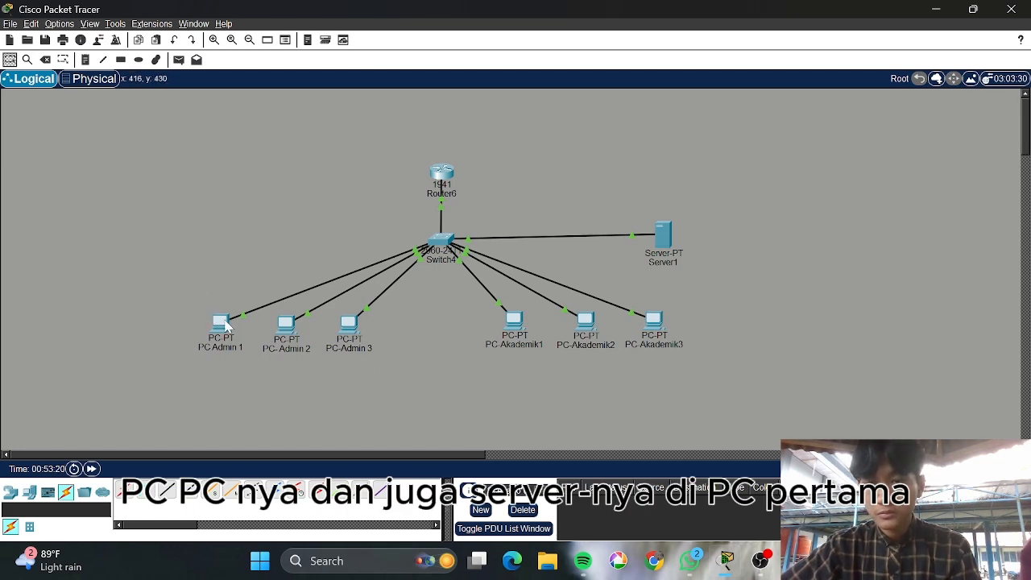
left_click(227, 324)
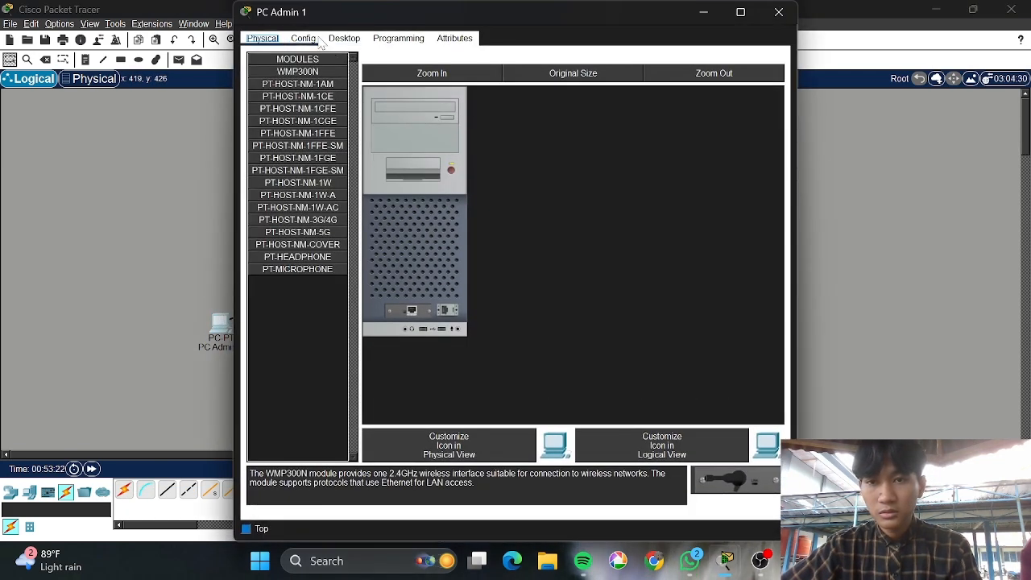
left_click(310, 40)
left_click(347, 40)
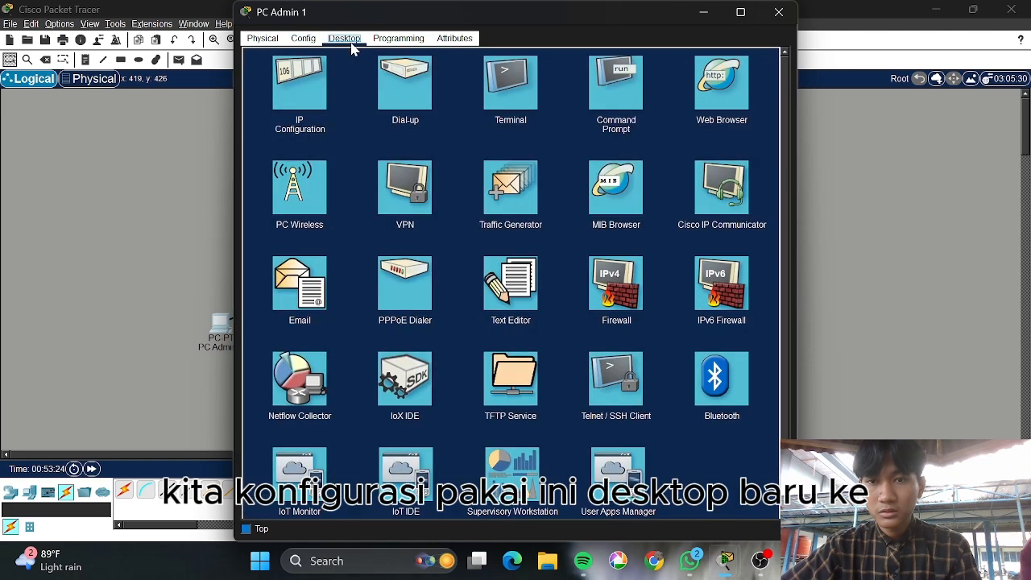
left_click(308, 103)
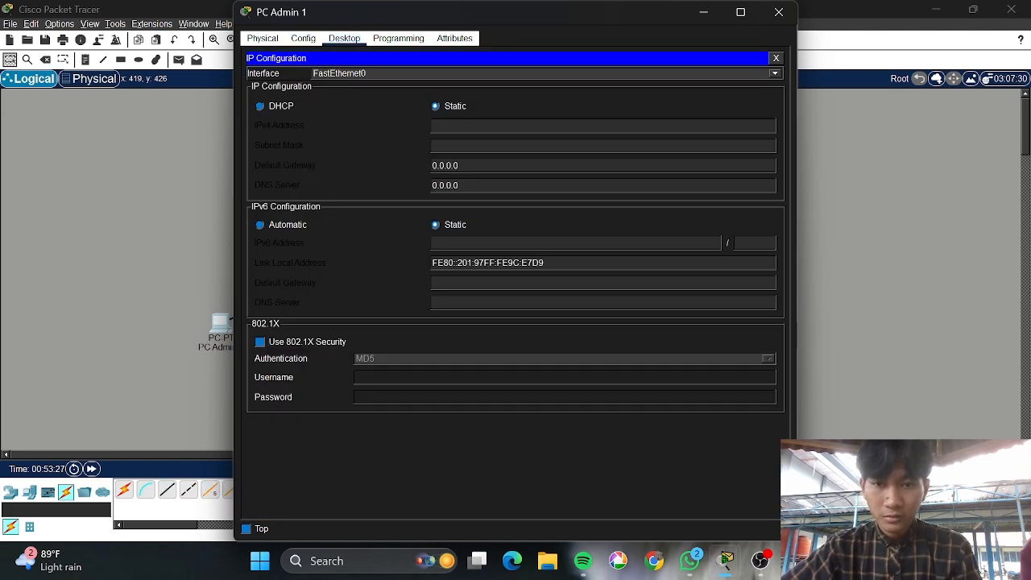
Set PC Admin 1 to 192.168.10.2, mask 255.255.255.192, gateway 192.168.10.1, then close it
type("1")
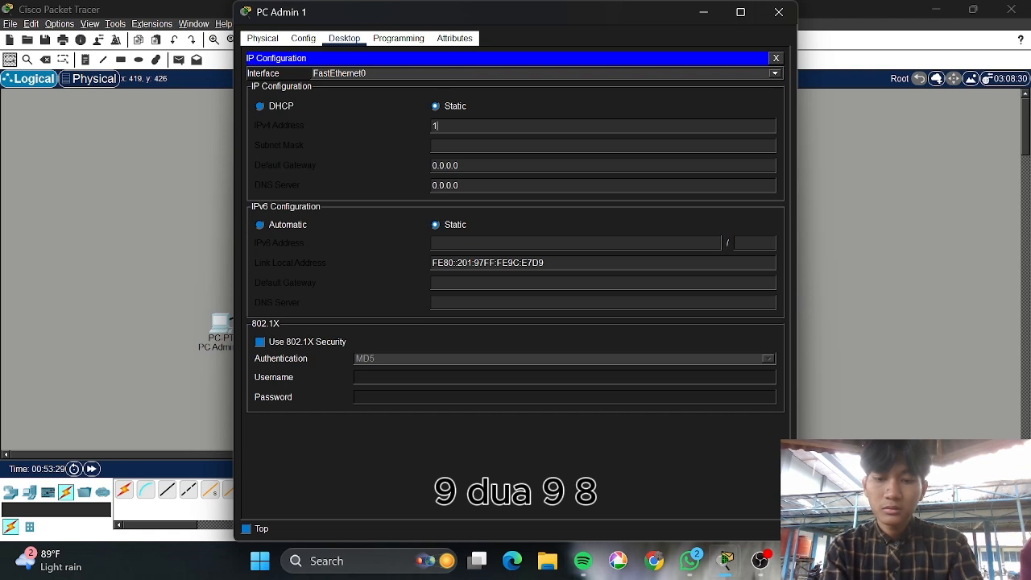
type("92.168")
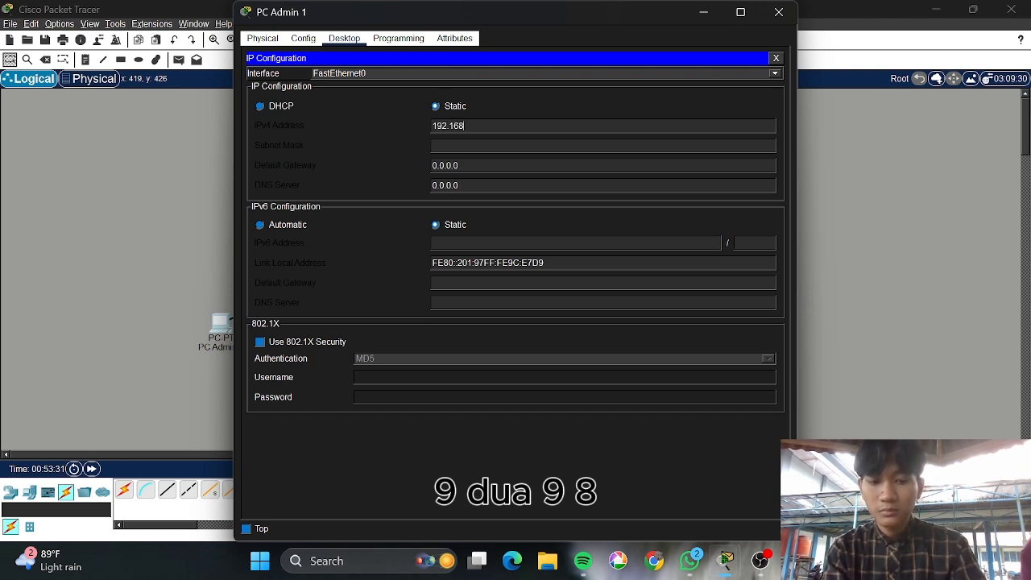
type(".10.2")
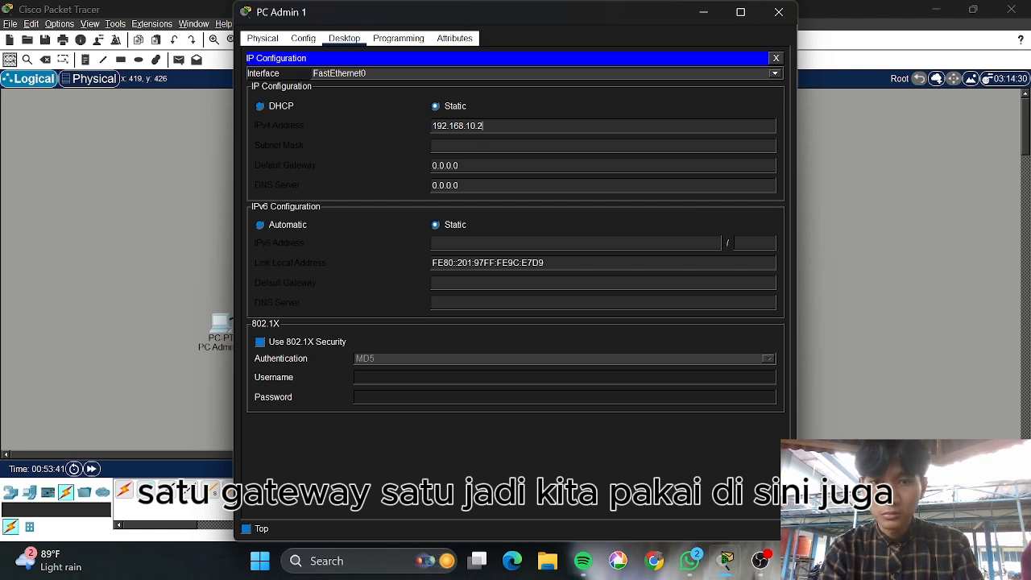
left_click(483, 145)
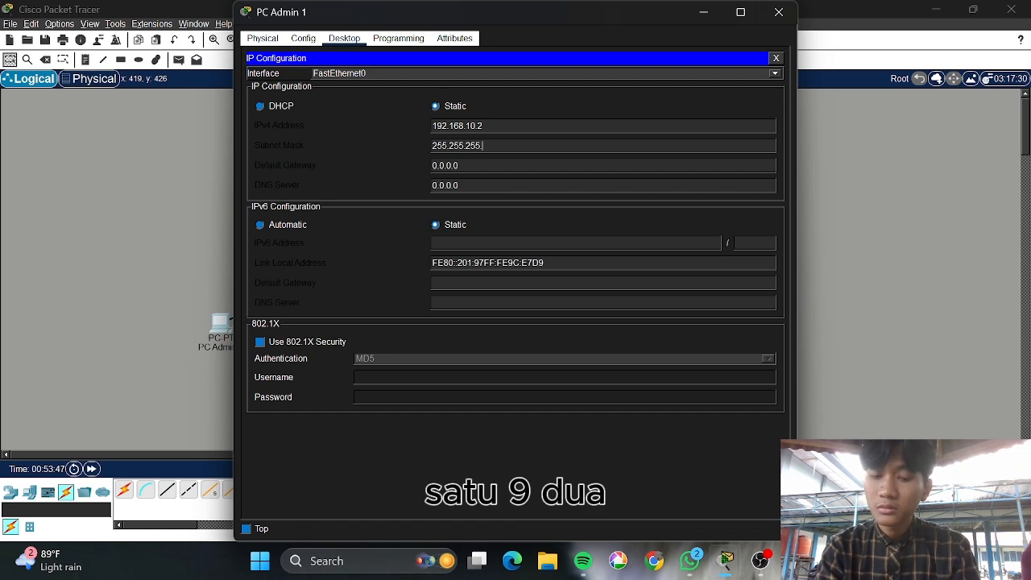
type("192")
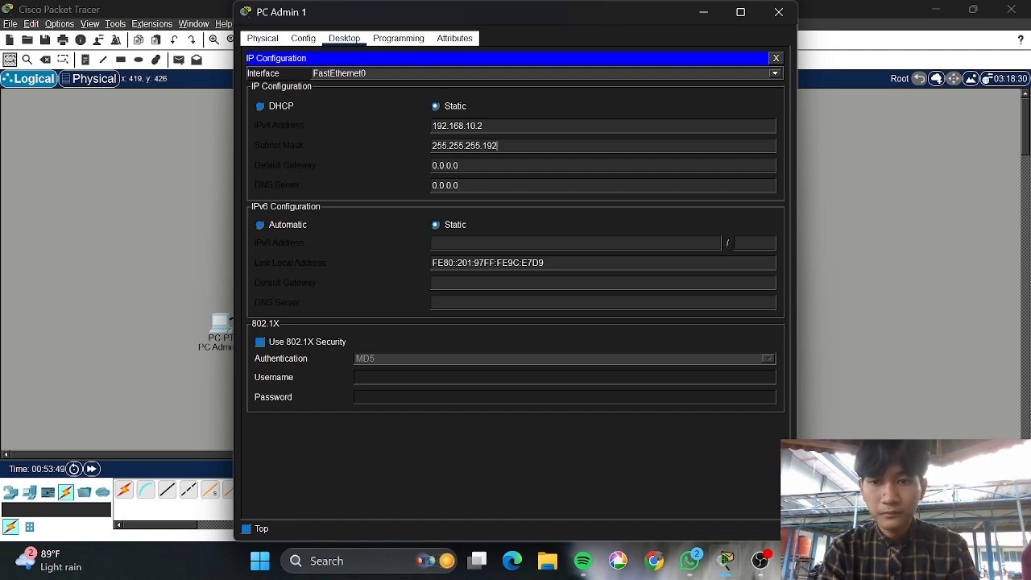
left_click(459, 165)
key("BackSpace")
key("BackSpace")
key("BackSpace")
key("BackSpace")
key("BackSpace")
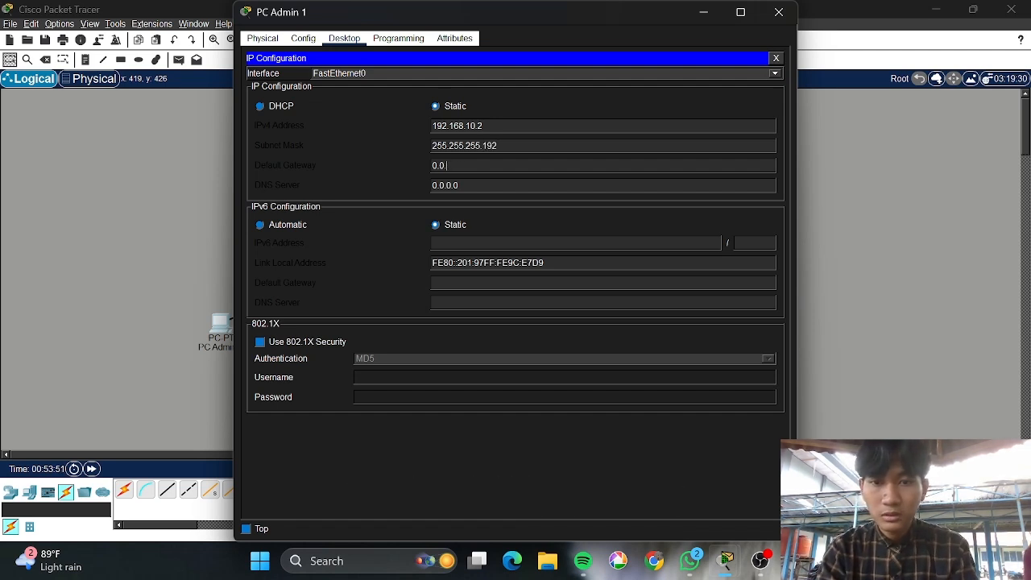
key("BackSpace")
type("192.168")
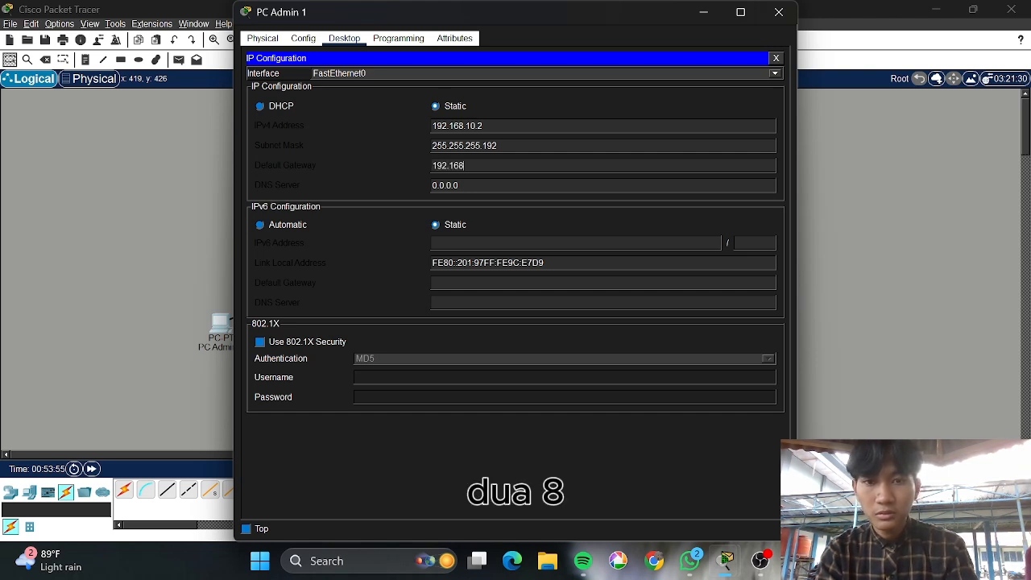
type(".10.1")
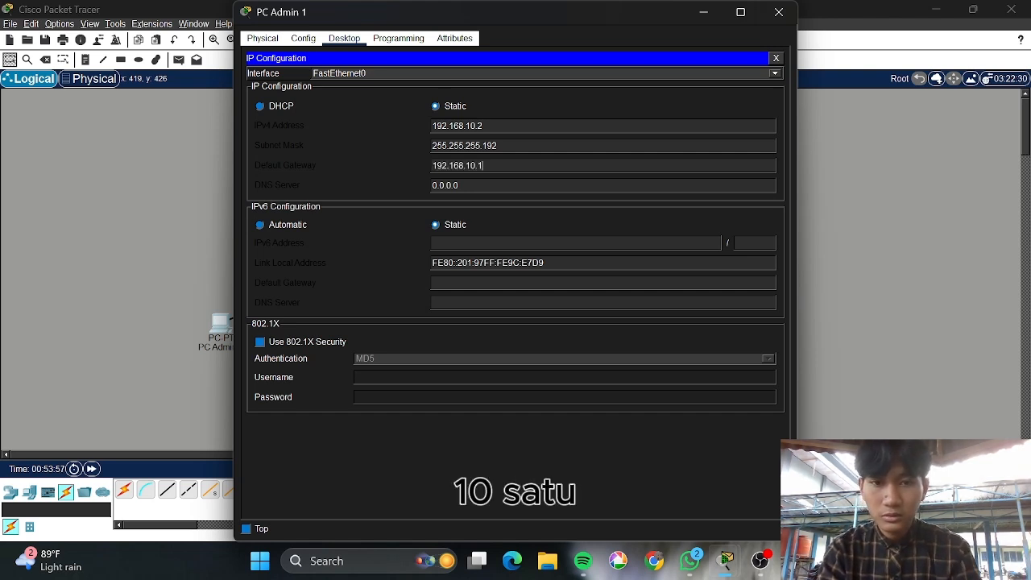
key("ctrl+a")
key("ctrl+c")
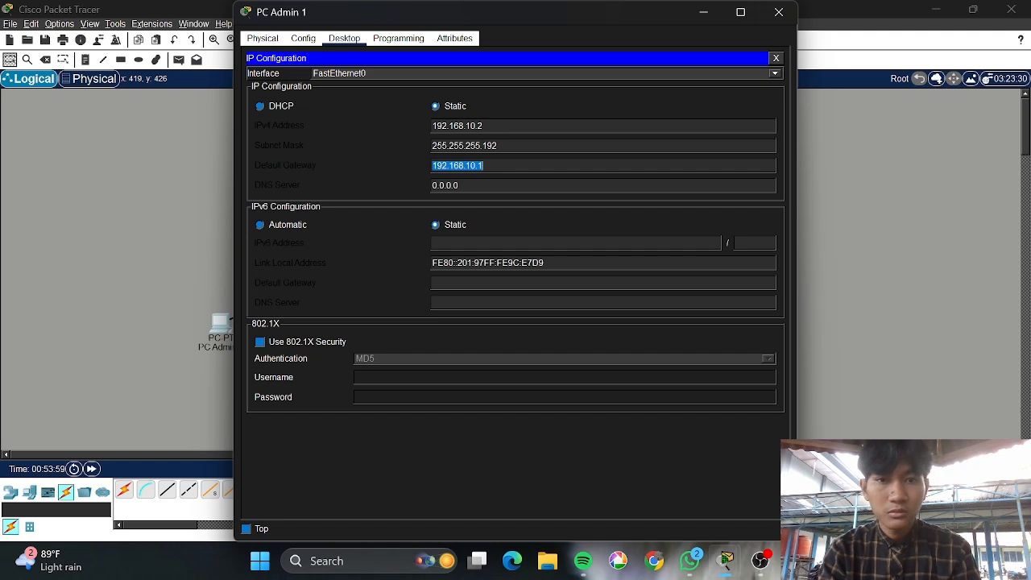
left_click(550, 210)
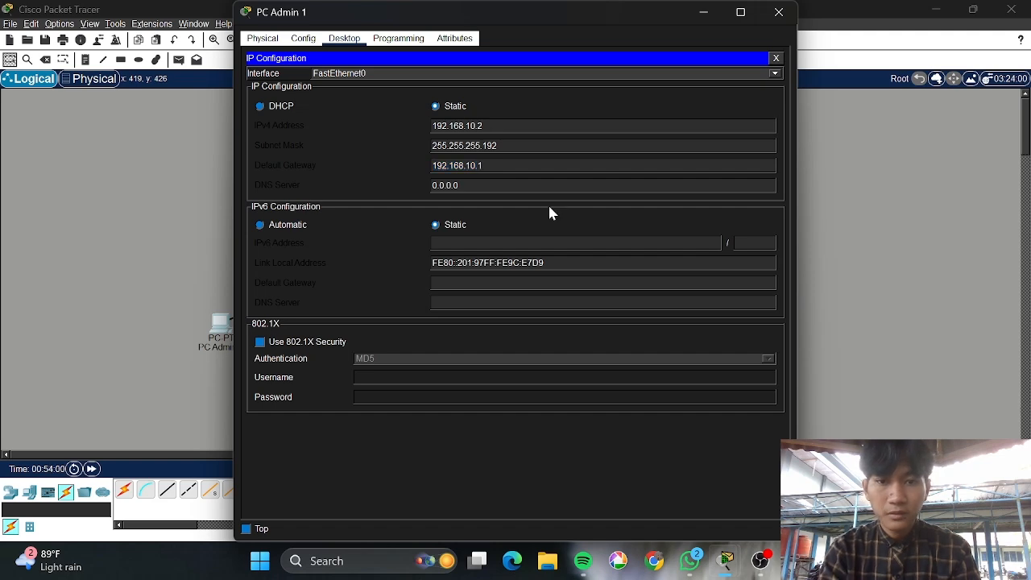
left_click(783, 15)
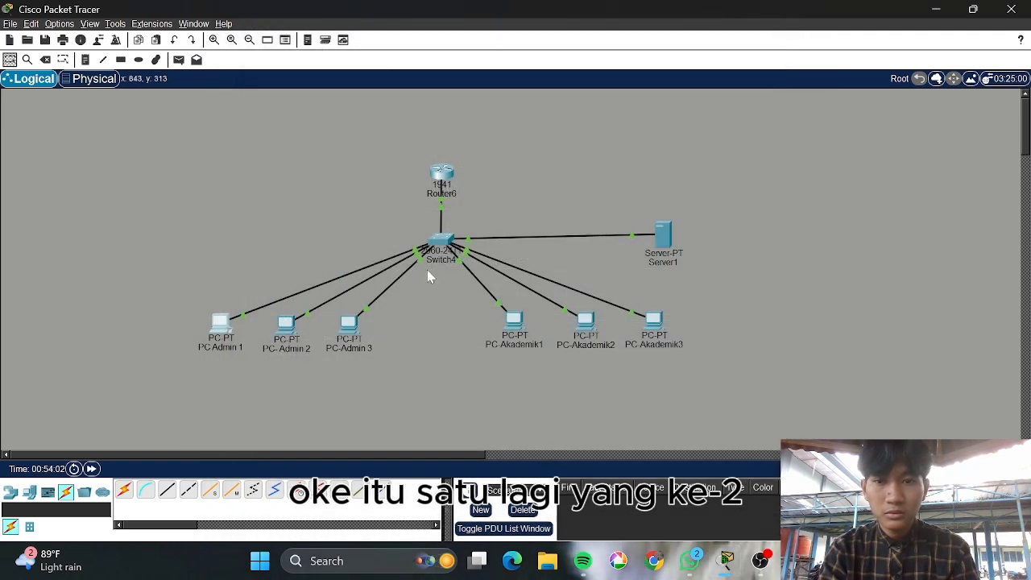
Set PC-Admin 2 to 192.168.10.3, mask 255.255.255.192, gateway 192.168.10.1, and close it
left_click(285, 331)
left_click(344, 38)
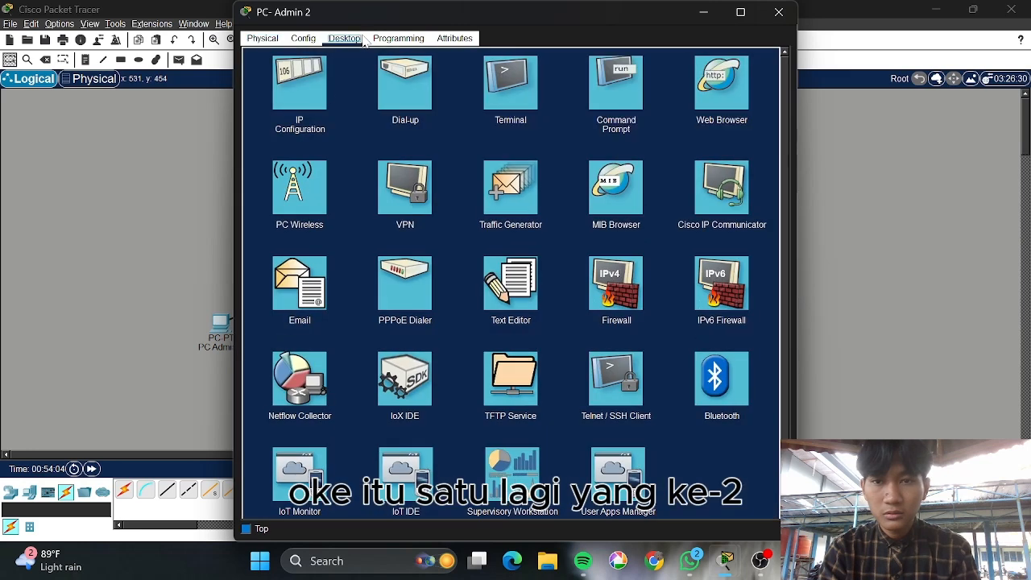
left_click(297, 112)
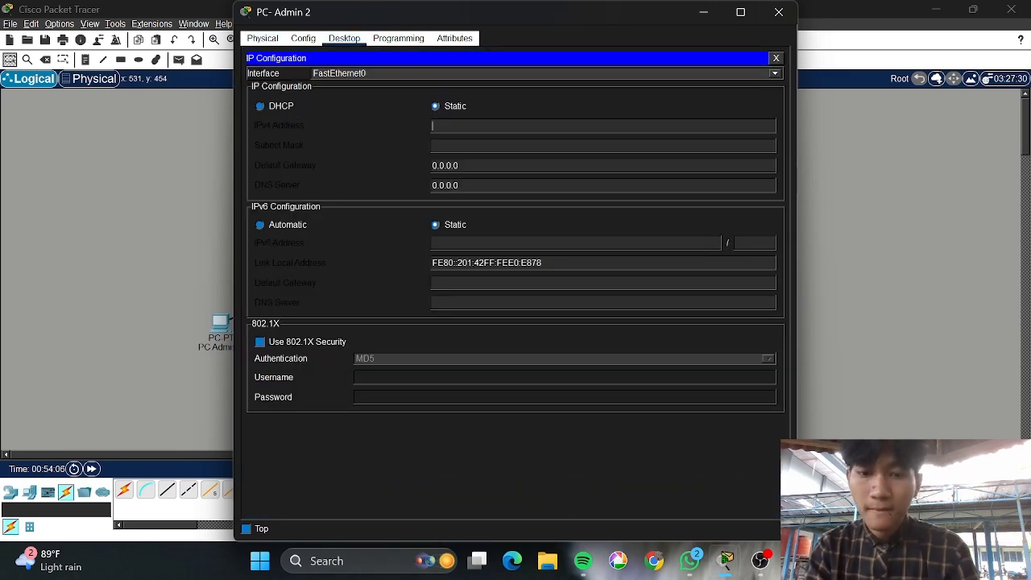
type("192.168.10.3")
left_click(482, 165)
key("ctrl+a")
key("ctrl+v")
type("1")
left_click(486, 145)
key("BackSpace")
type("192")
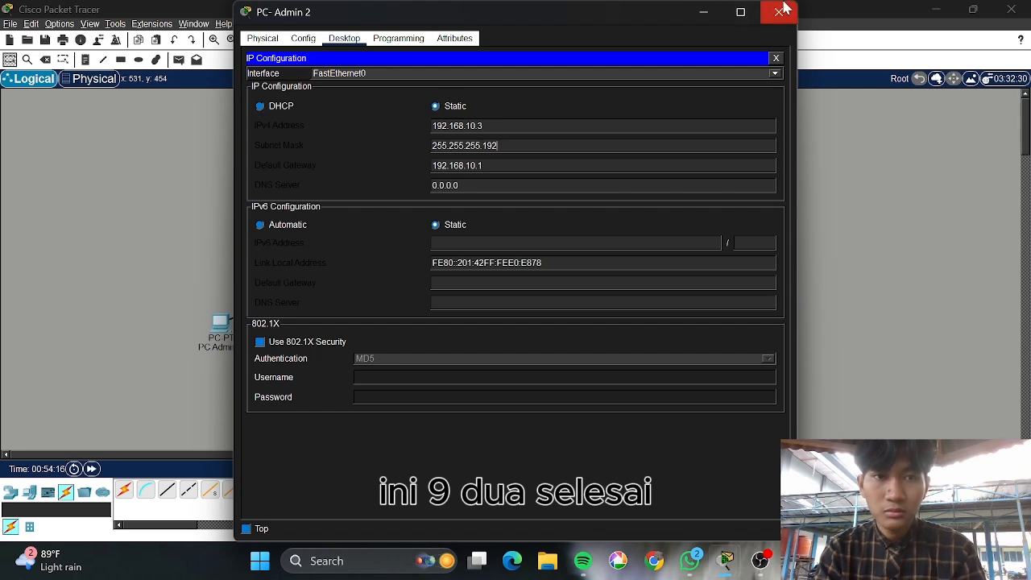
left_click(782, 10)
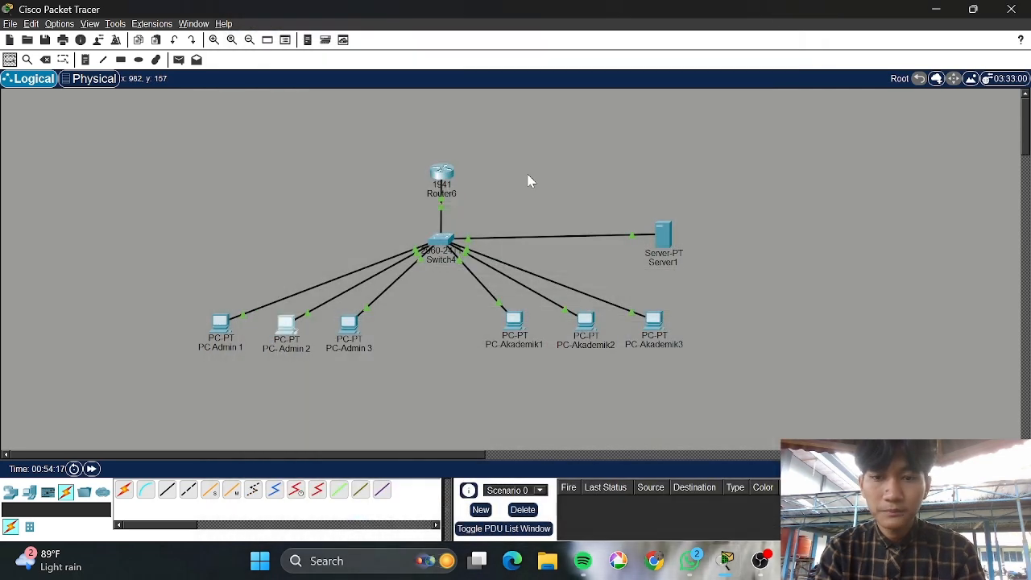
Set PC-Admin 3 to 192.168.10.4, mask 255.255.255.192, gateway 192.168.10.1, and close it
left_click(349, 326)
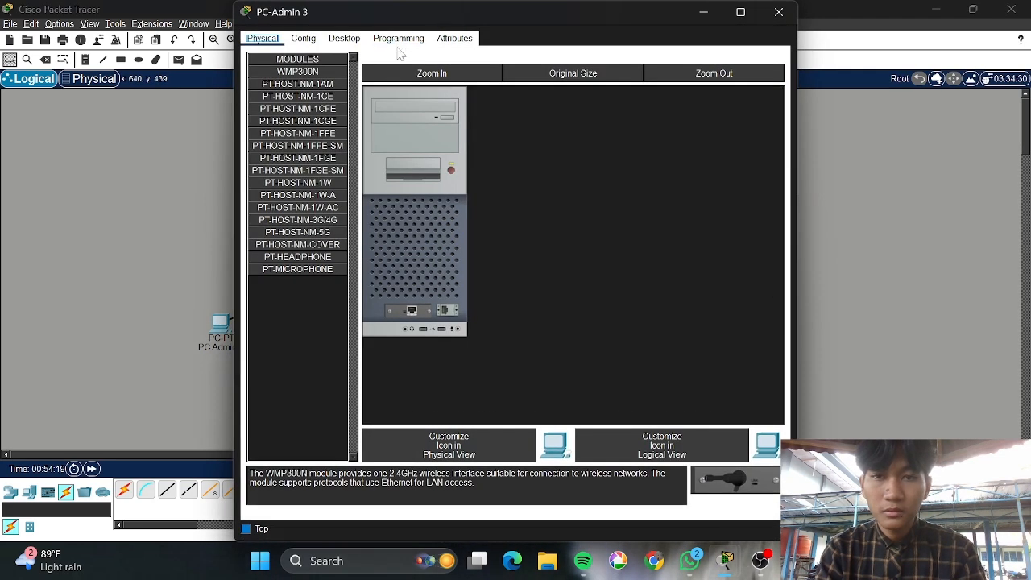
left_click(344, 38)
left_click(300, 88)
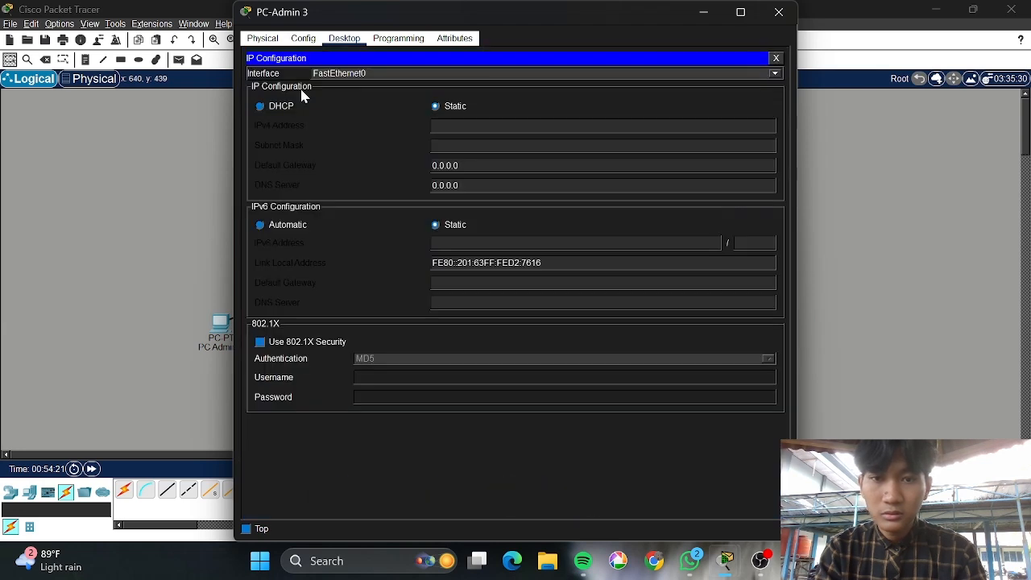
type("192.168.10.1")
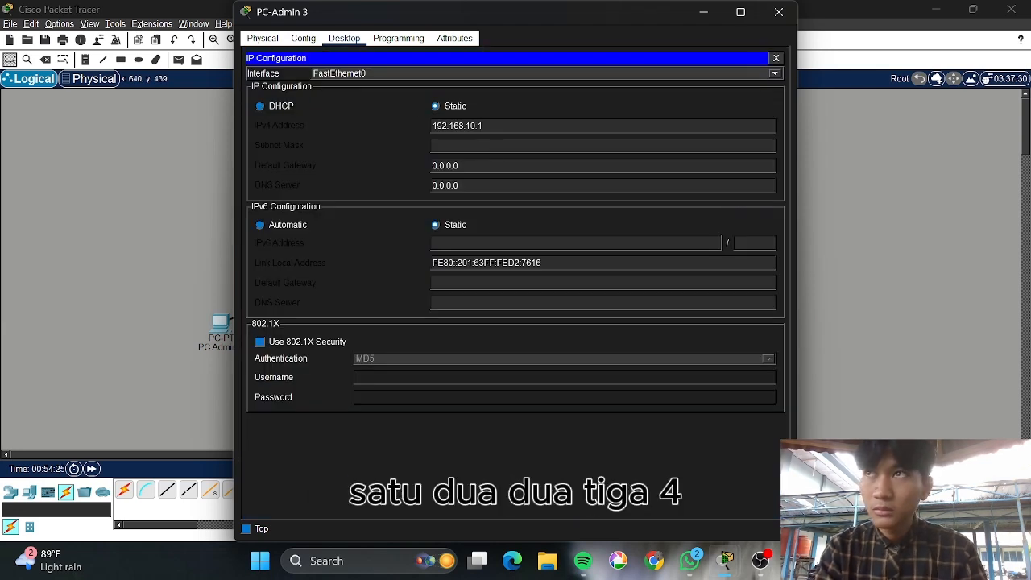
key("BackSpace")
type("4")
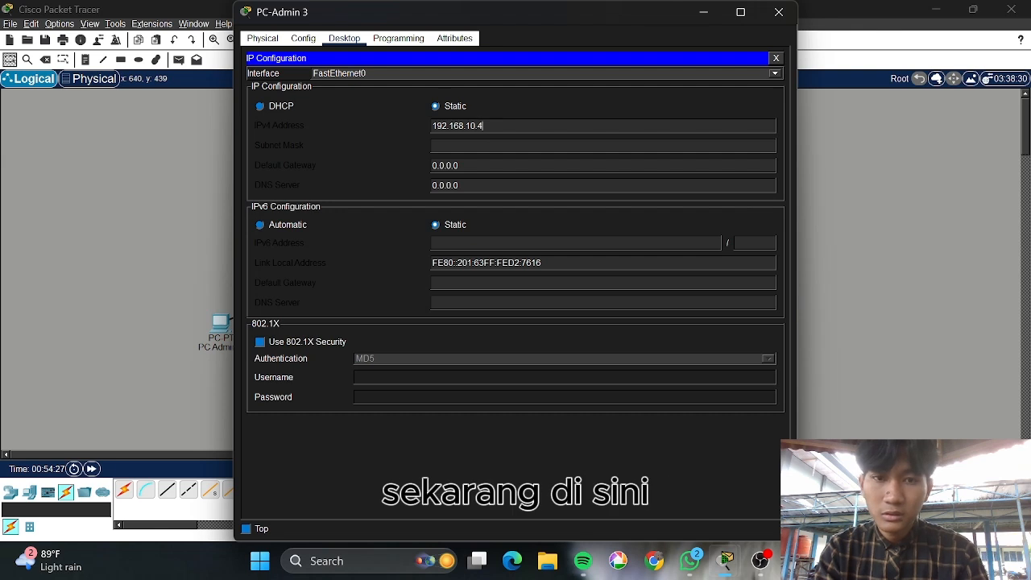
key("Tab")
key("Tab")
type("192.168.10.1")
key("BackSpace")
type("192")
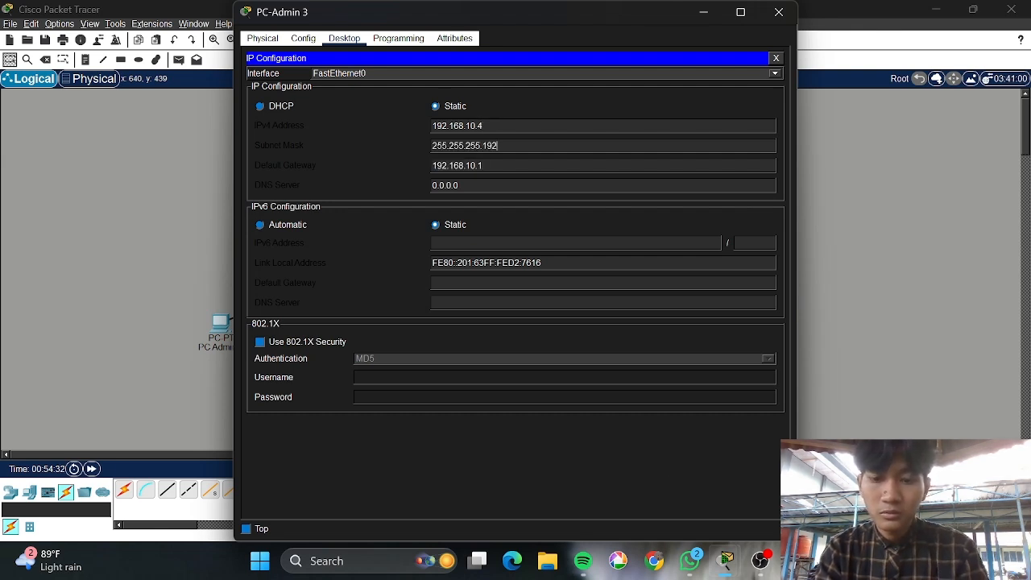
left_click(781, 21)
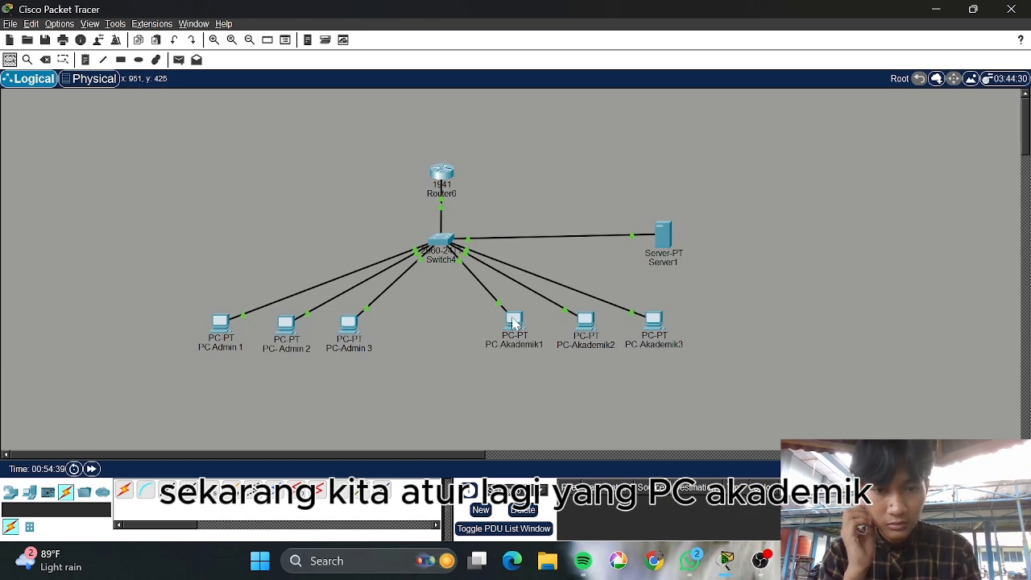
Give PC-Akademik1 the IPv4 address 192.168.10.66 in its IP Configuration
left_click(516, 323)
left_click(334, 42)
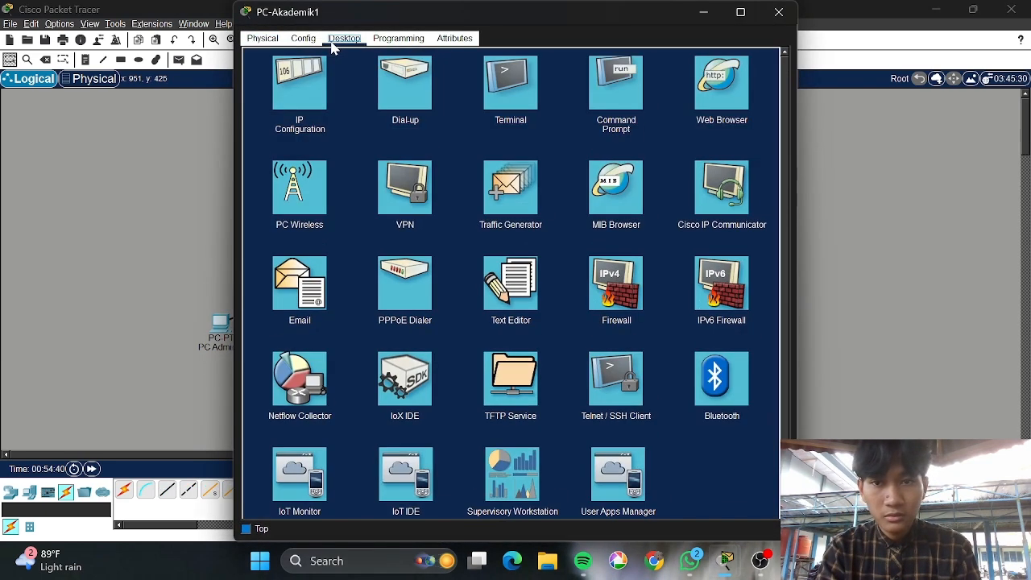
left_click(296, 93)
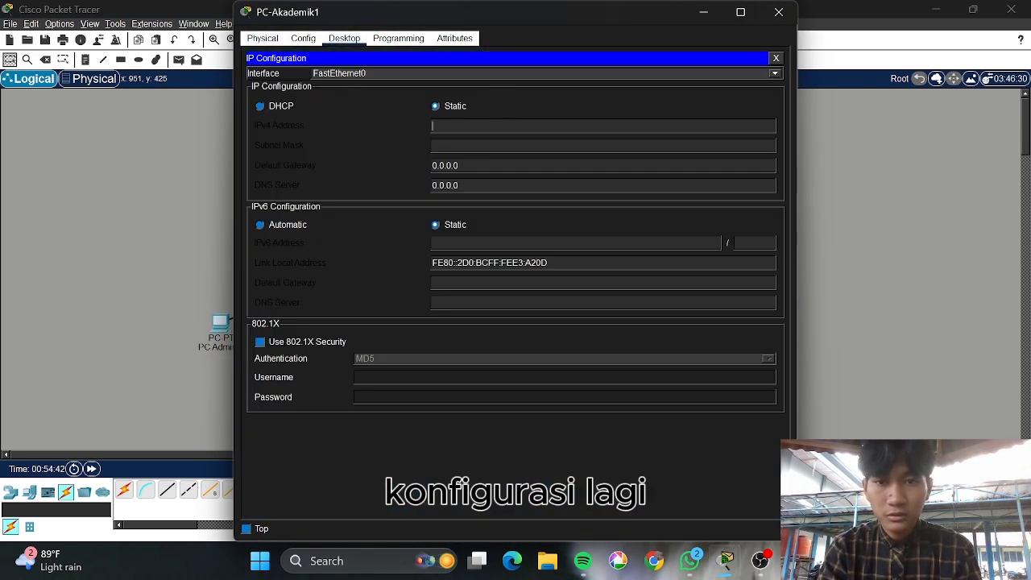
type("192.168.10.1")
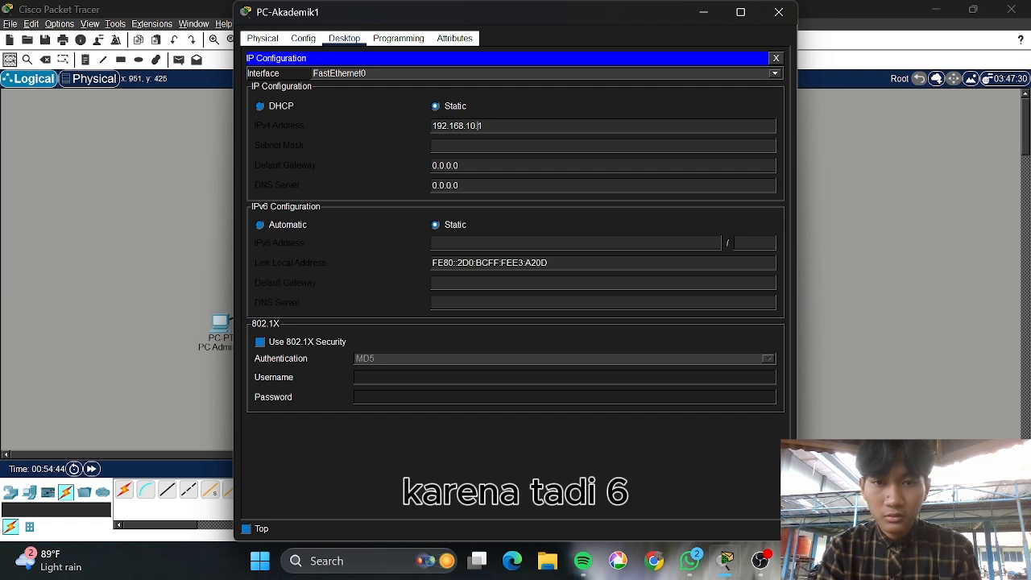
key("BackSpace")
type("66")
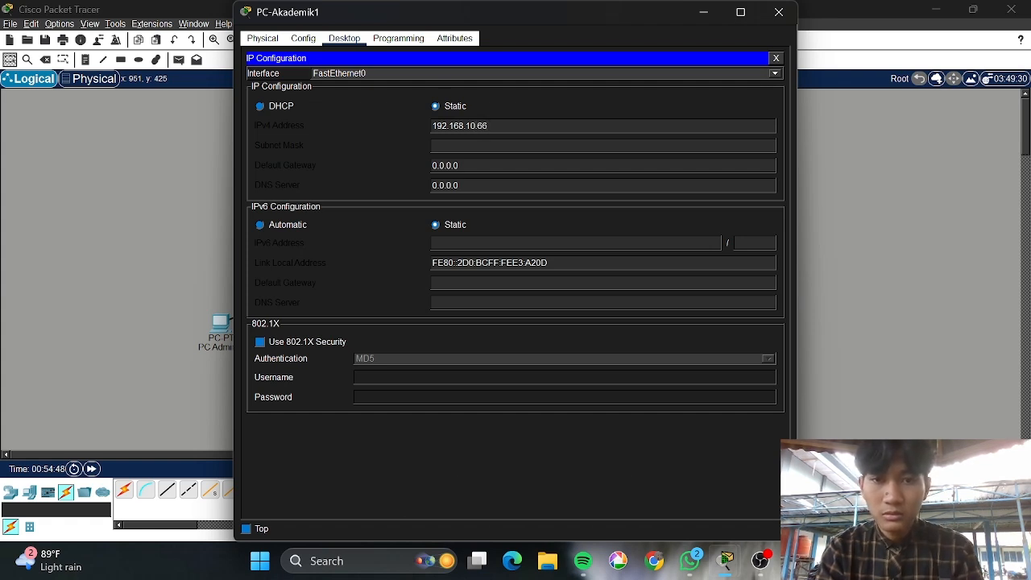
Set PC-Akademik1's gateway to 192.168.10.65 and mask to 255.255.255.192, then close it
key("ctrl+a")
key("ctrl+c")
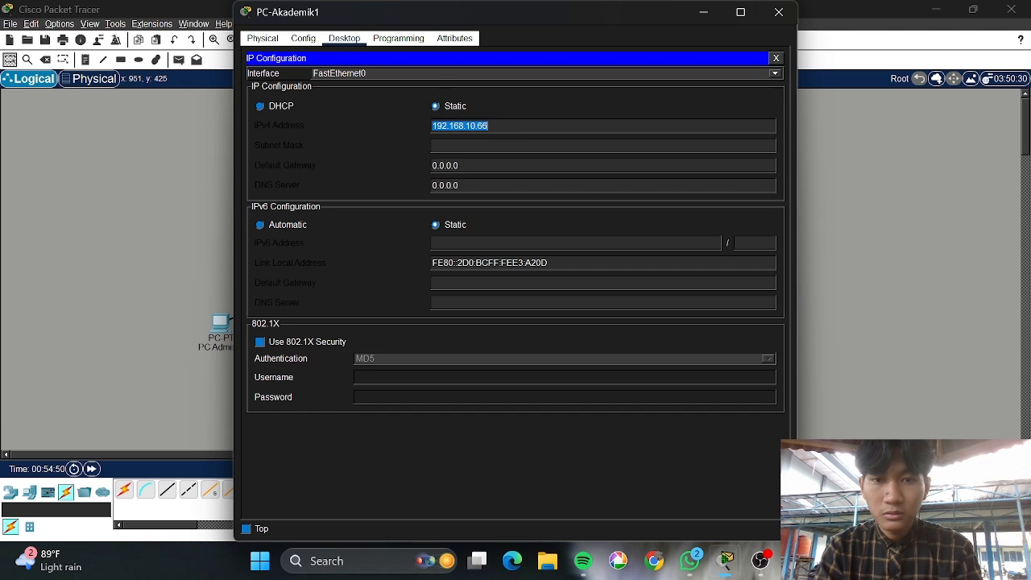
left_click(462, 165)
key("ctrl+a")
key("ctrl+v")
key("BackSpace")
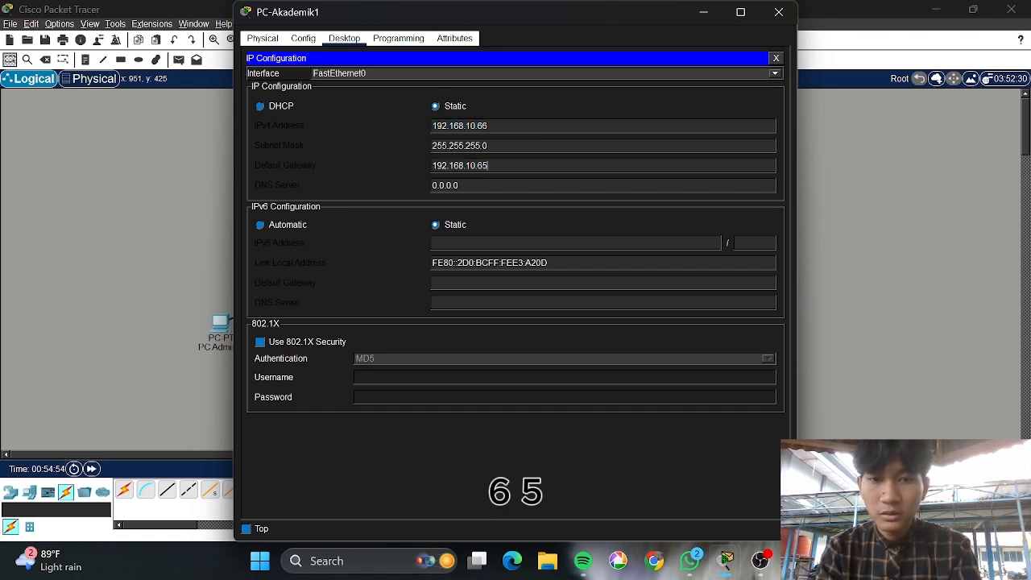
type("5")
key("ctrl+a")
key("ctrl+c")
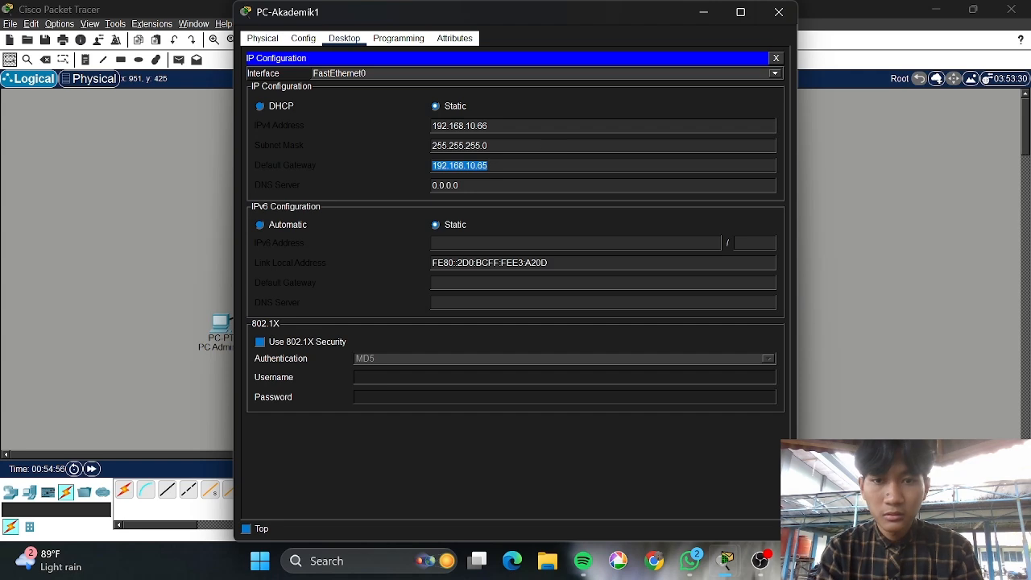
left_click(540, 143)
key("BackSpace")
type("192")
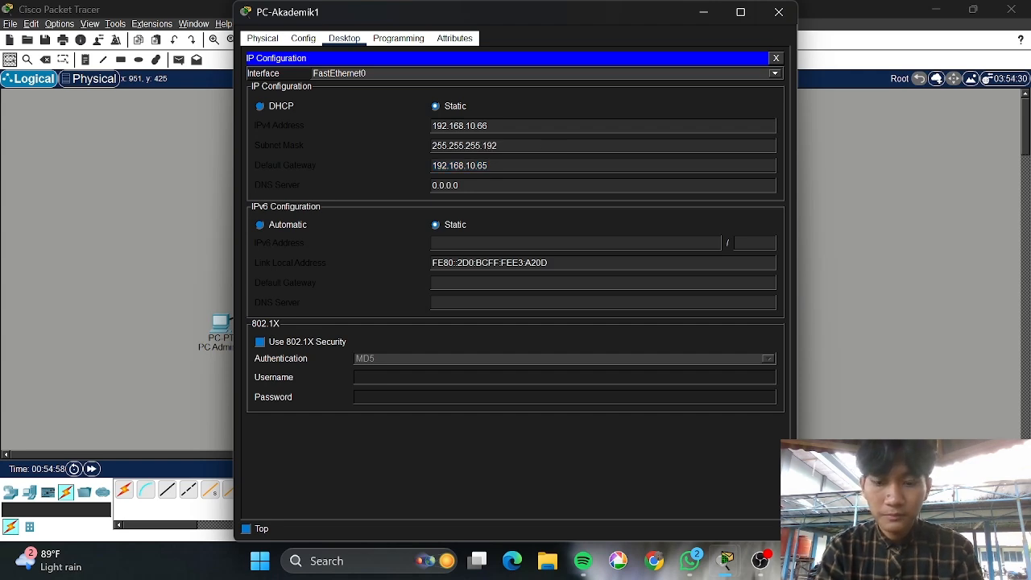
left_click(779, 12)
Set PC-Akademik2 to 192.168.10.67, mask 255.255.255.192, gateway 192.168.10.65, and close it
left_click(585, 320)
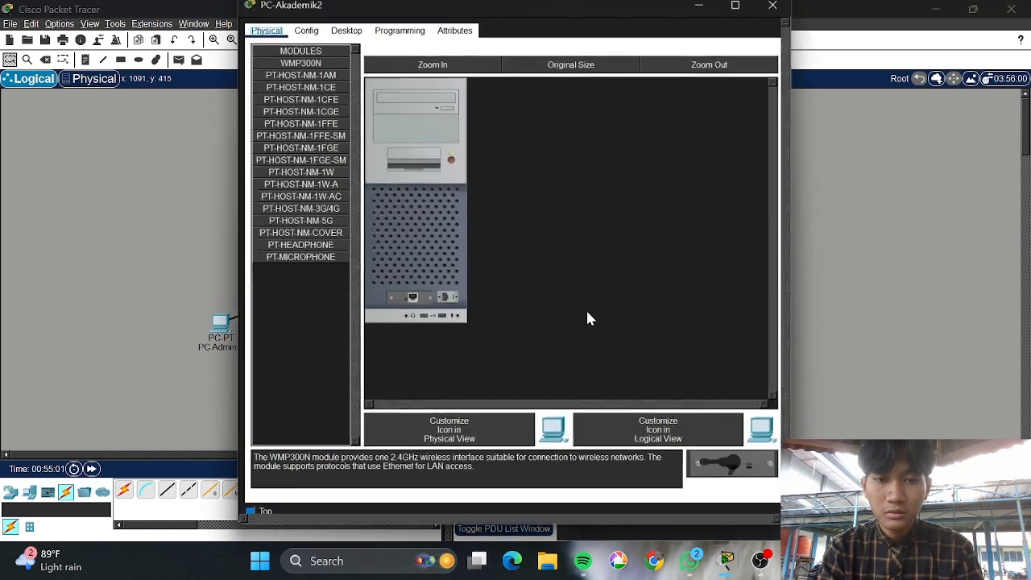
left_click(345, 39)
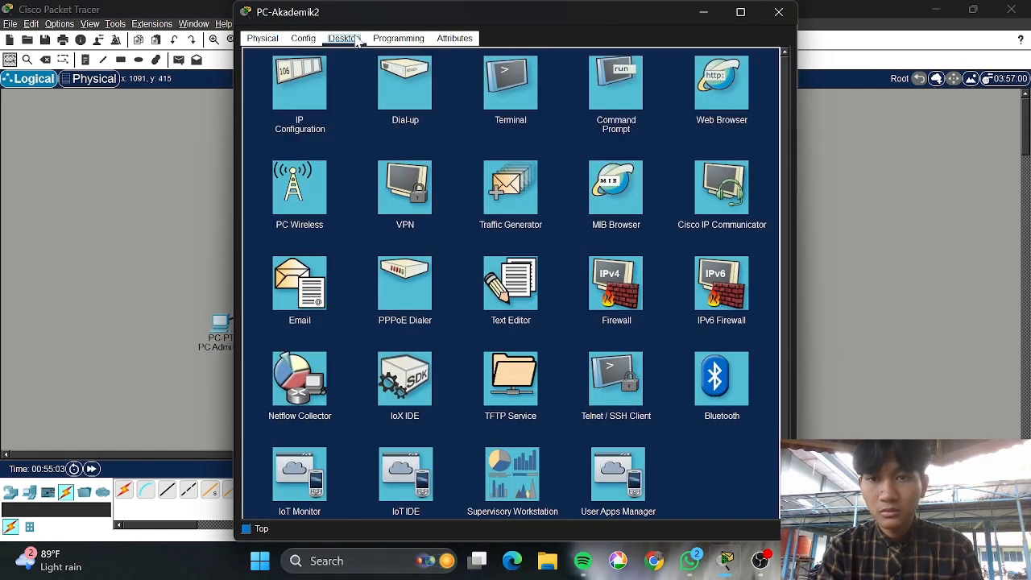
left_click(303, 104)
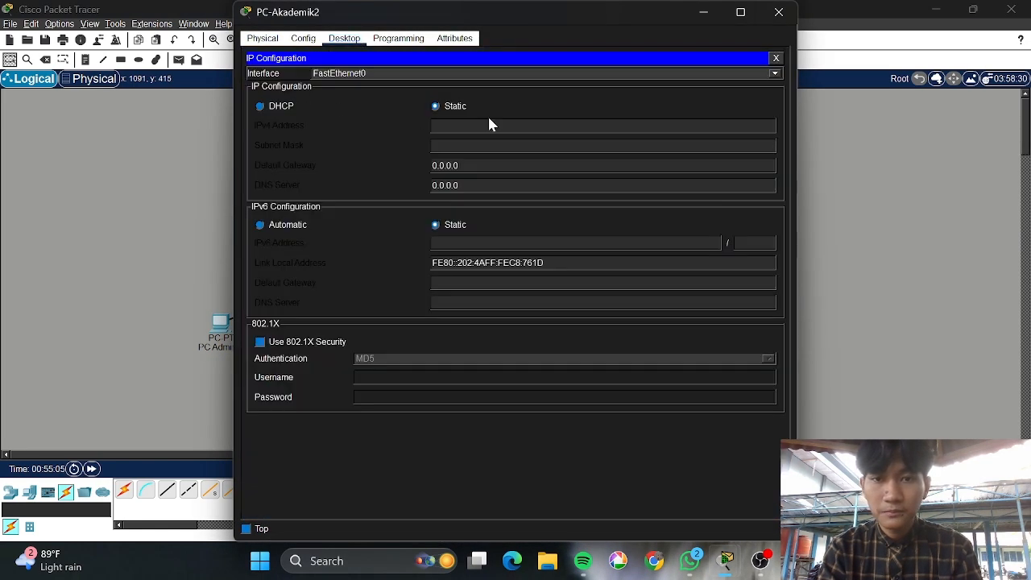
key("ctrl+v")
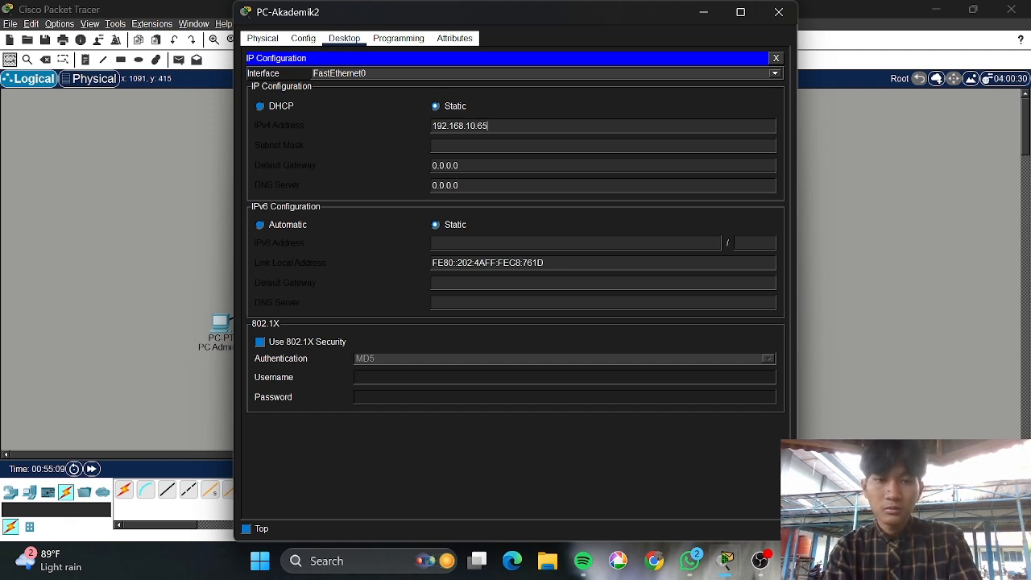
key("BackSpace")
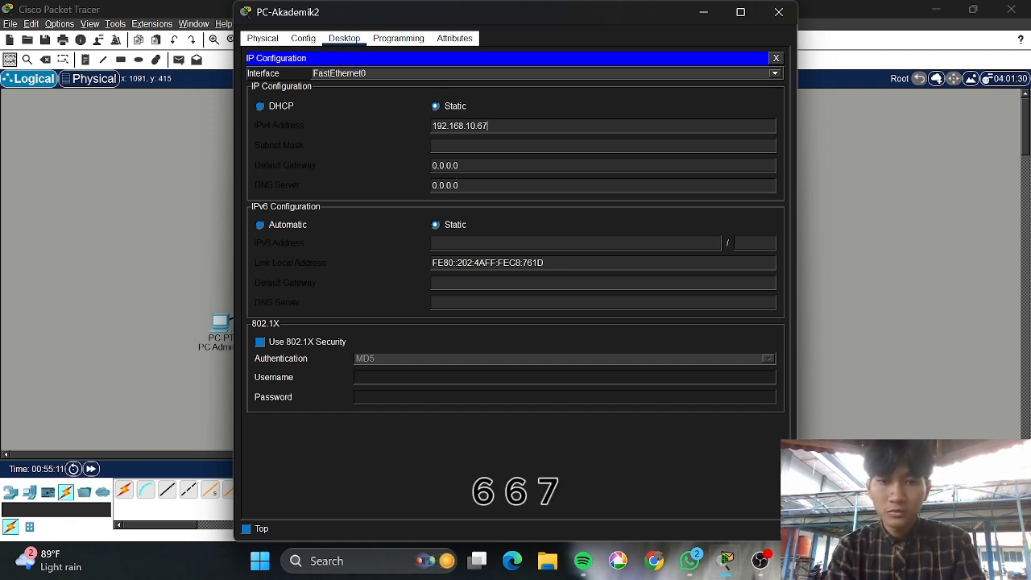
type("7")
key("Tab")
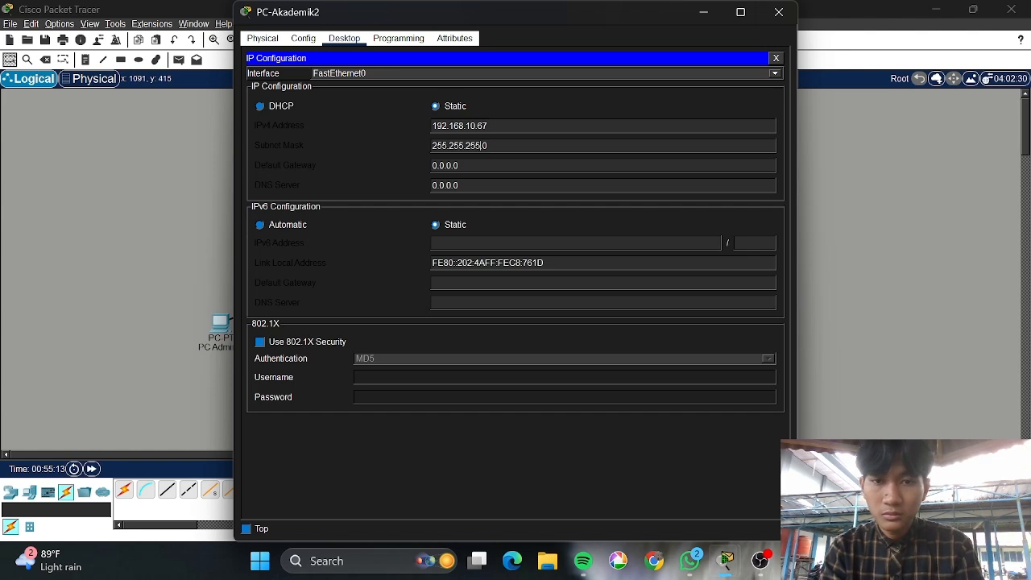
type("192")
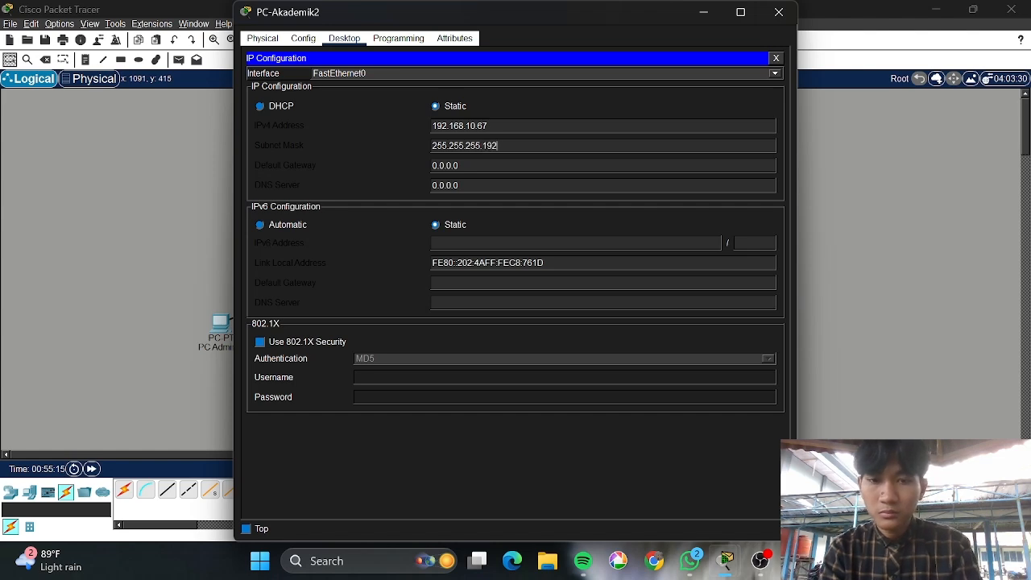
key("ctrl+a")
key("ctrl+v")
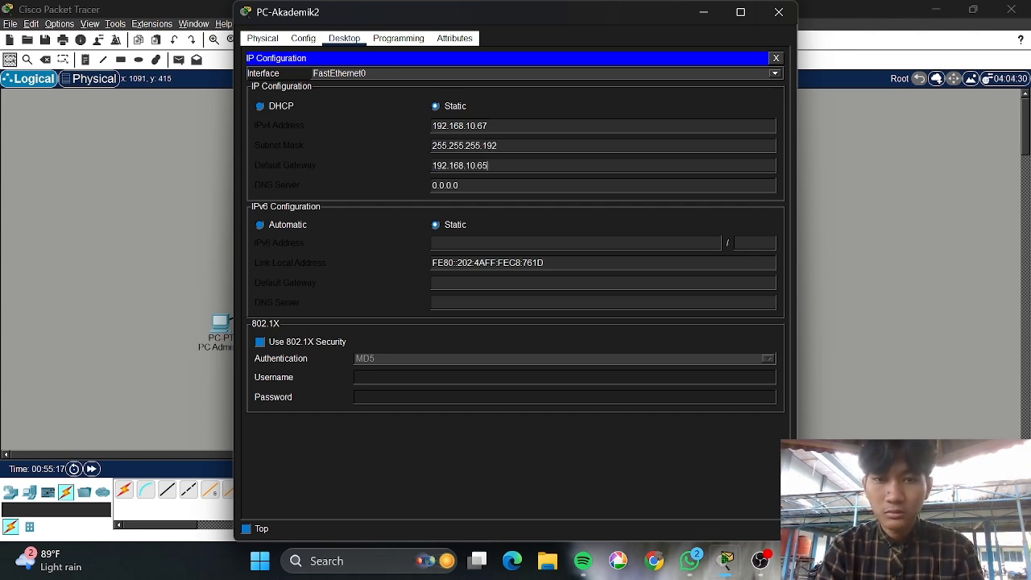
left_click(777, 13)
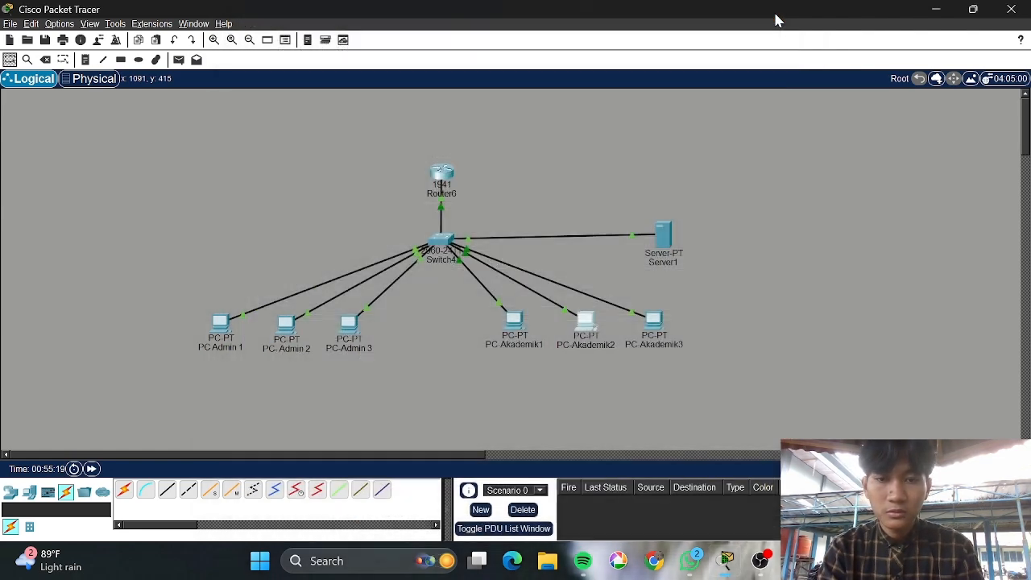
Configure PC-Akademik3 with IP 192.168.10.68, mask 255.255.255.192 and gateway 192.168.10.65
left_click(654, 322)
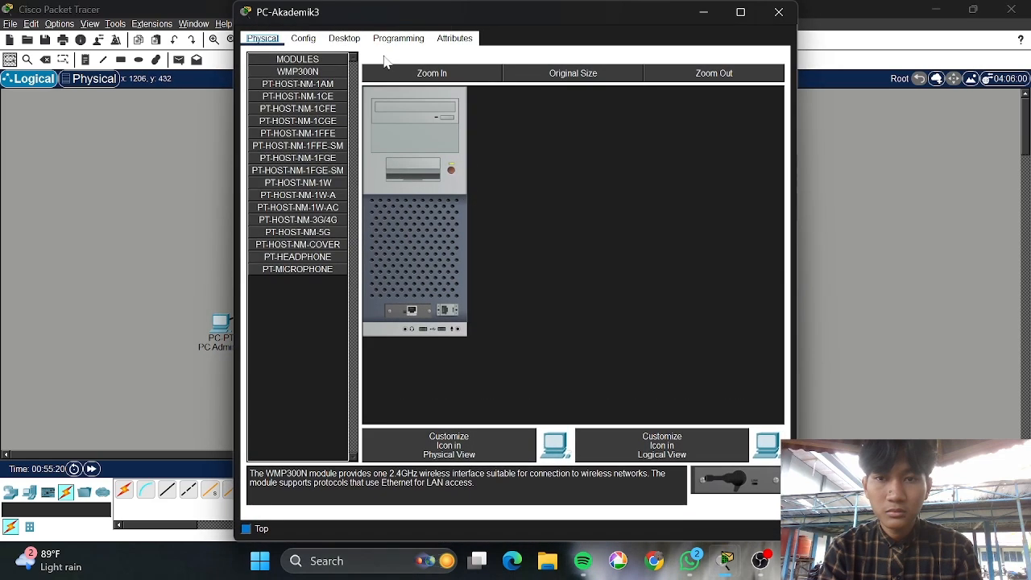
left_click(344, 38)
left_click(302, 91)
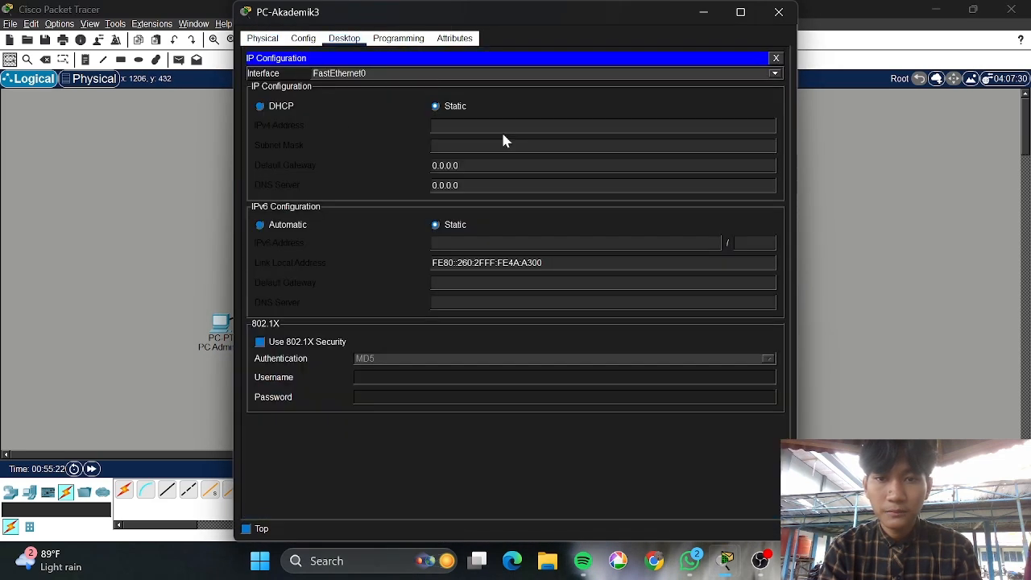
type("192.168.10.65")
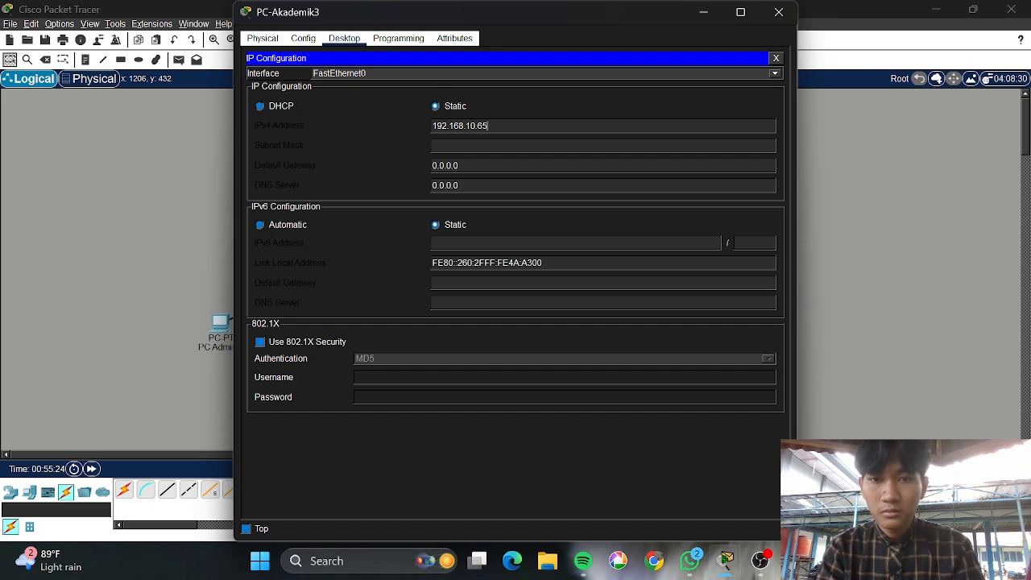
type("8")
key("Tab")
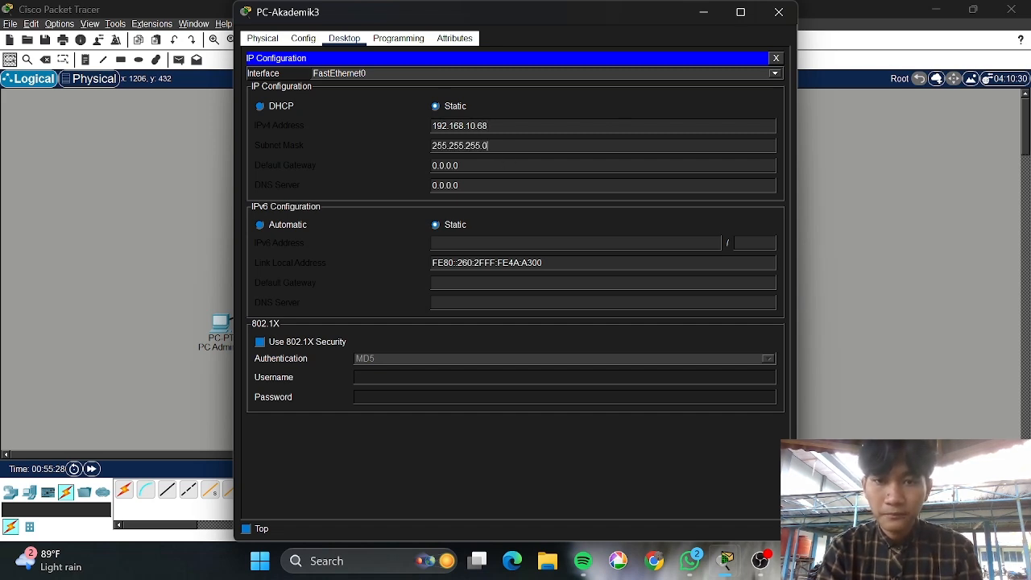
type("192")
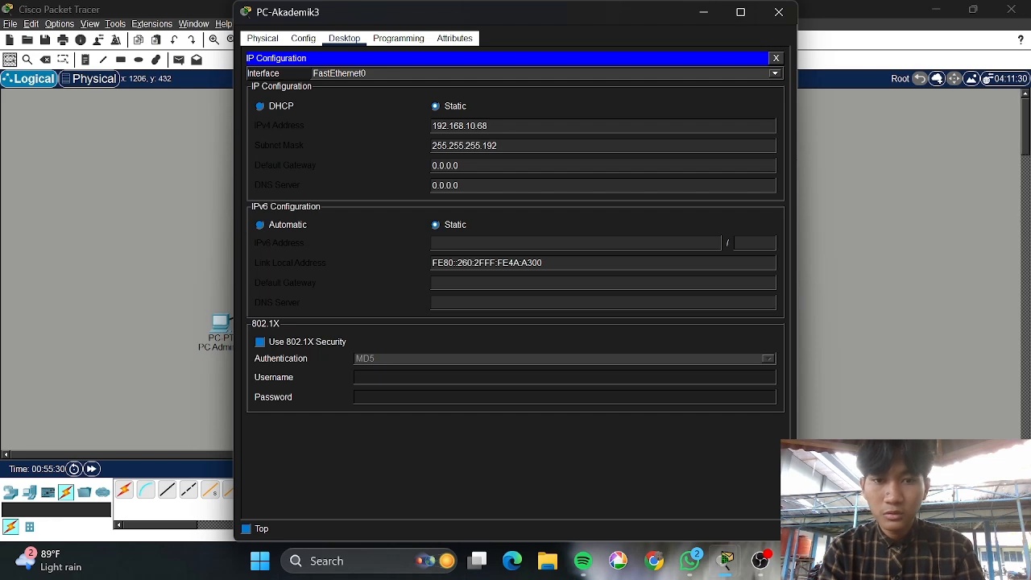
key("Tab")
type("192.168.10.65")
left_click(775, 12)
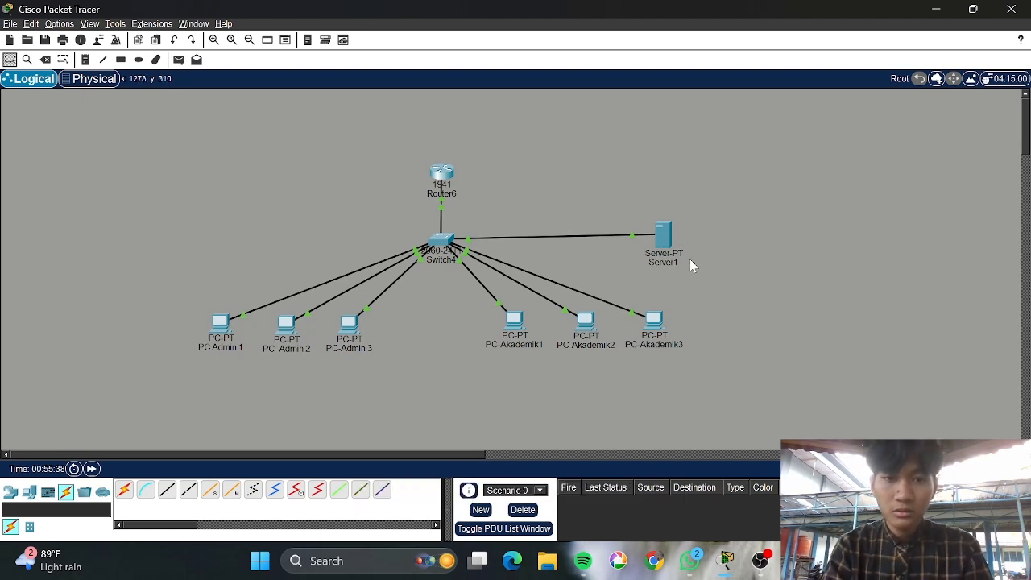
Bring up the IP Configuration on Server1's Desktop
left_click(669, 235)
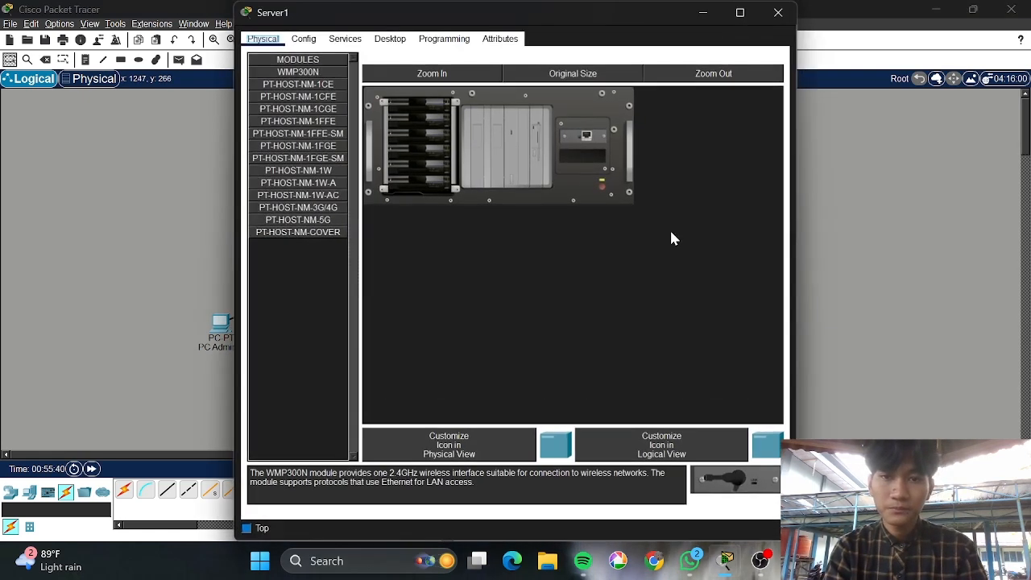
left_click(314, 44)
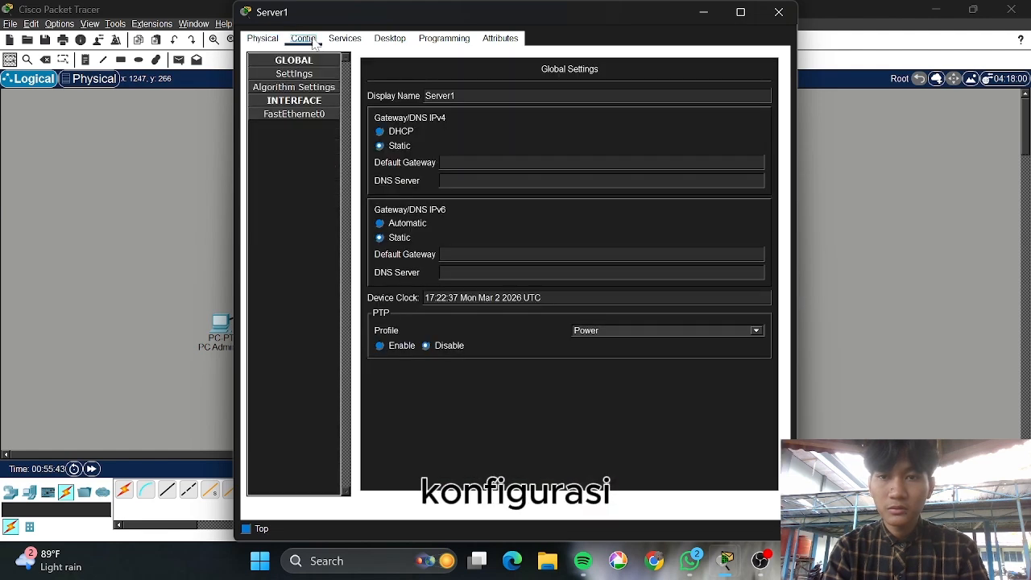
left_click(388, 42)
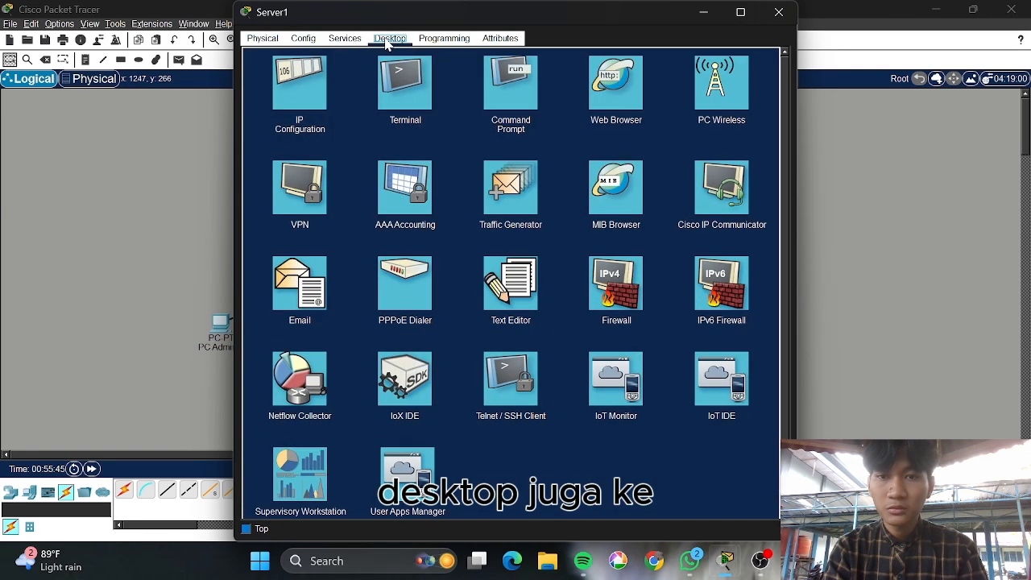
left_click(298, 81)
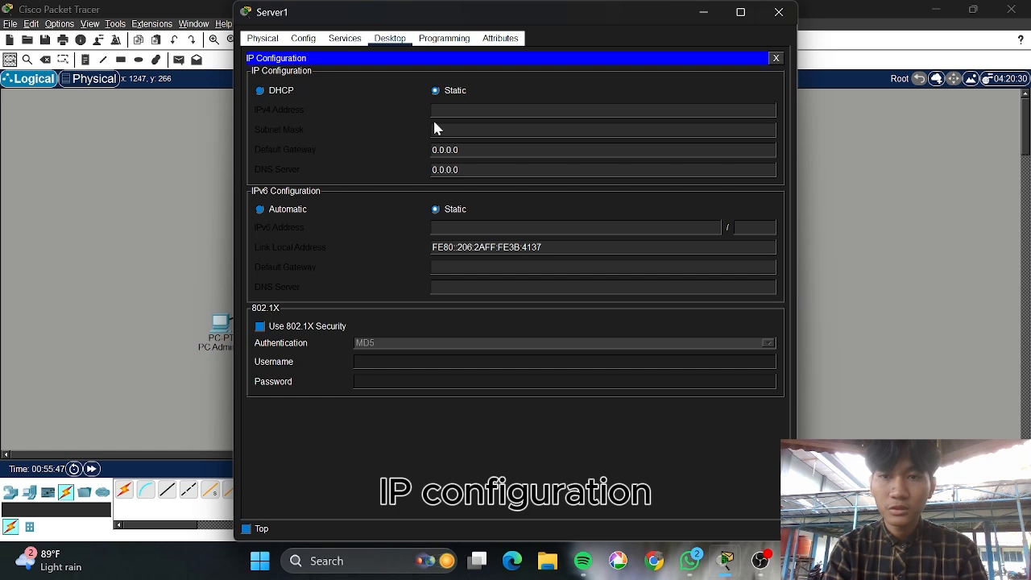
Enter IP 192.168.10.130, mask 255.255.255.224 and gateway 192.168.10.129 for Server1, then close it
type("192.168.10.65")
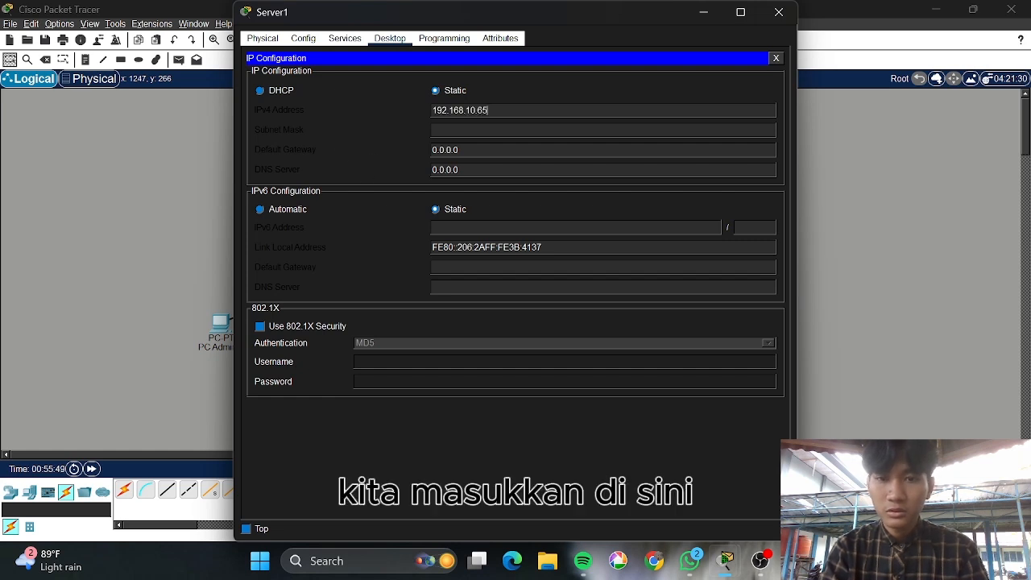
key("BackSpace")
key("BackSpace")
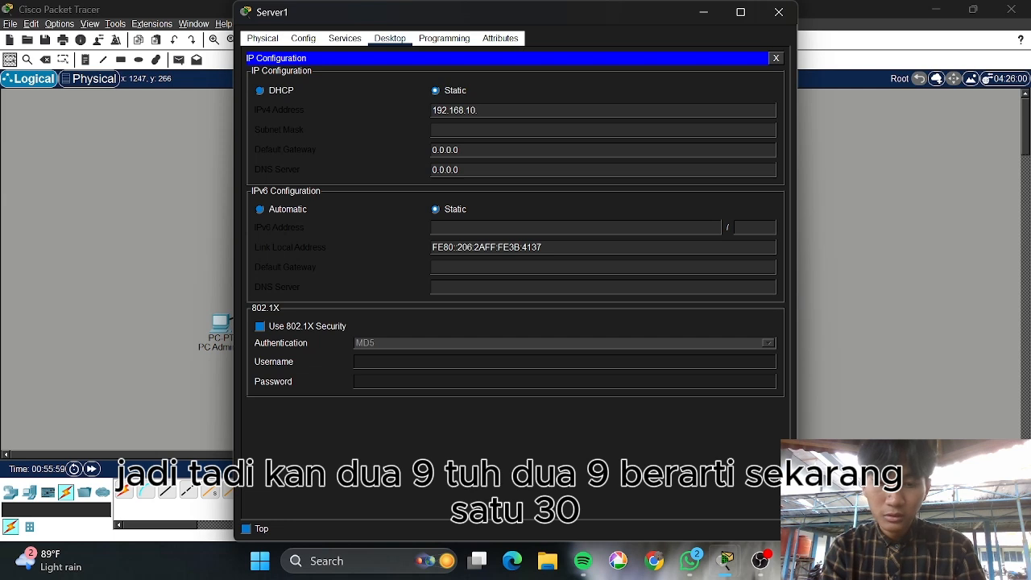
type("30")
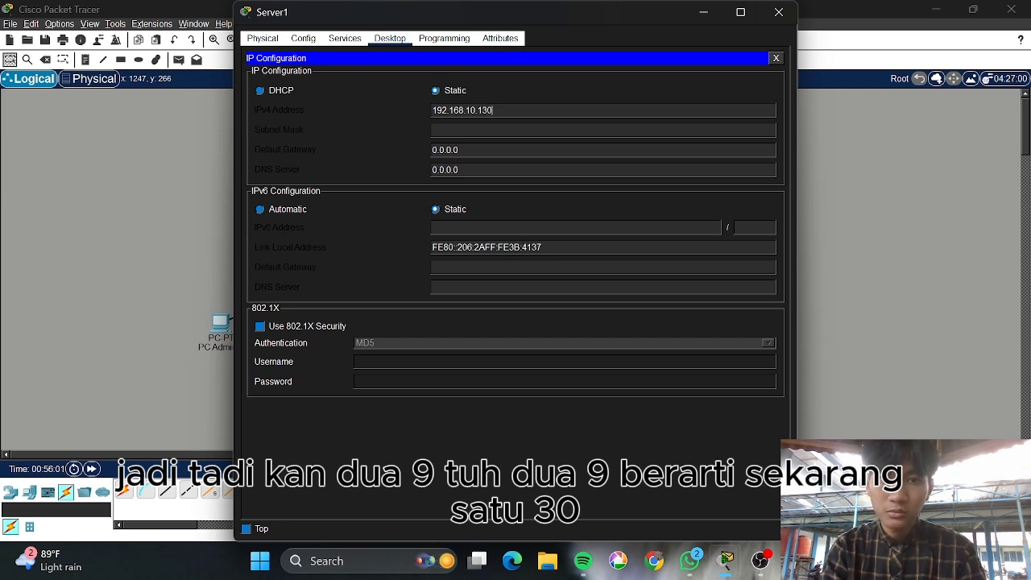
key("Tab")
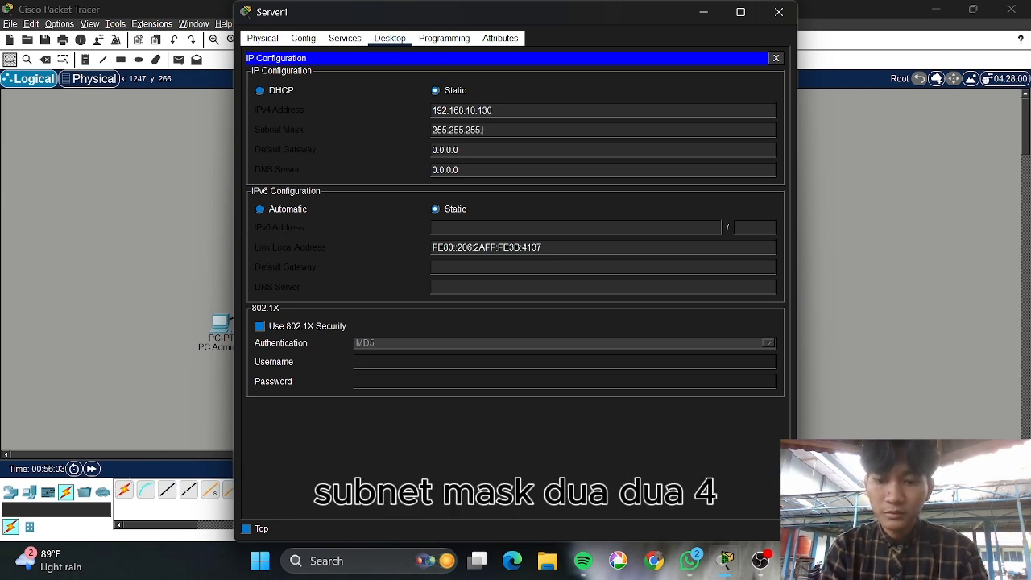
key("Tab")
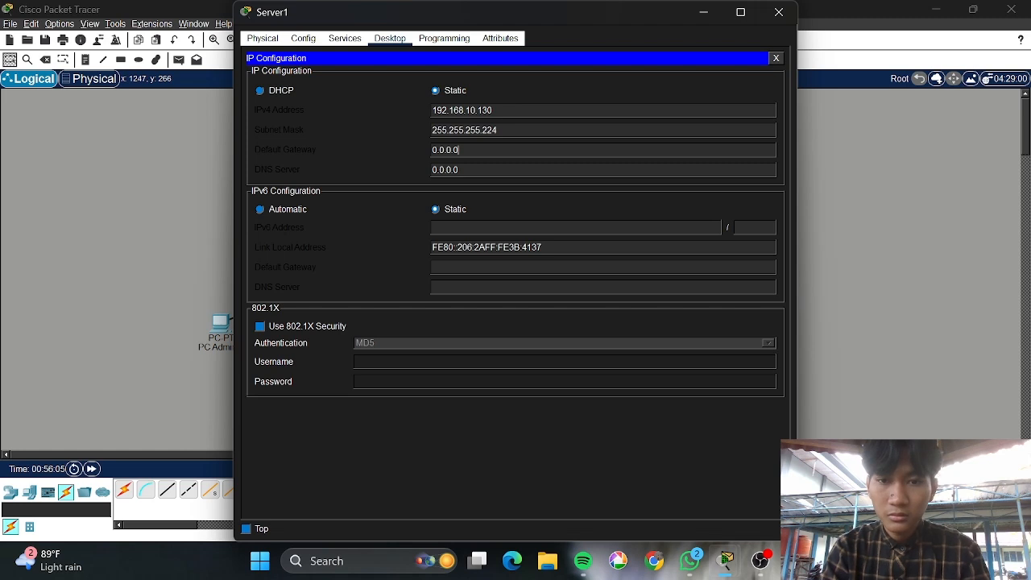
key("ctrl+a")
type("192.168.10.65")
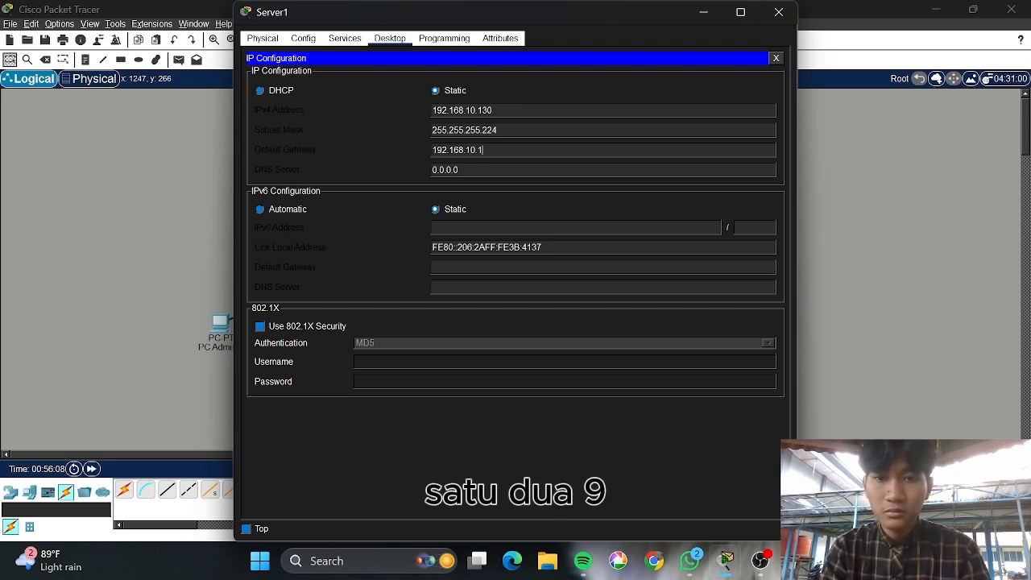
type("129")
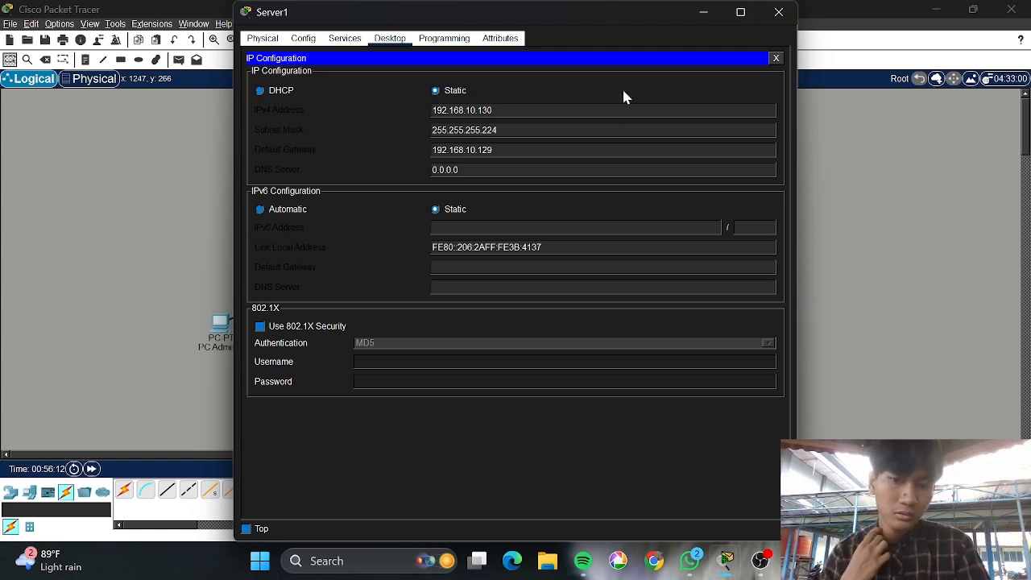
left_click(779, 13)
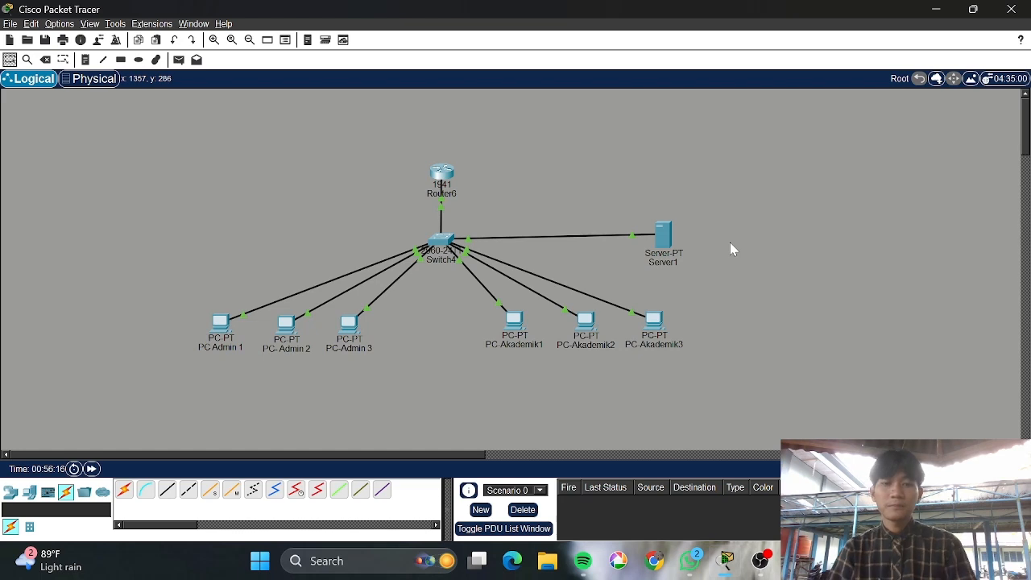
Review Router6's GigabitEthernet0/0 interface settings on the Config tab, then close the window
left_click(443, 172)
left_click(271, 34)
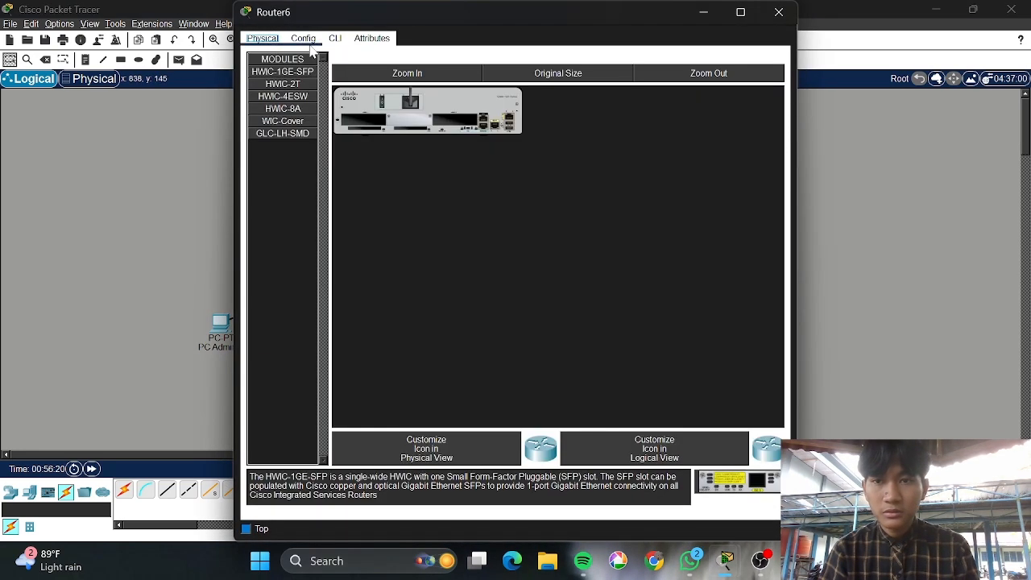
left_click(304, 38)
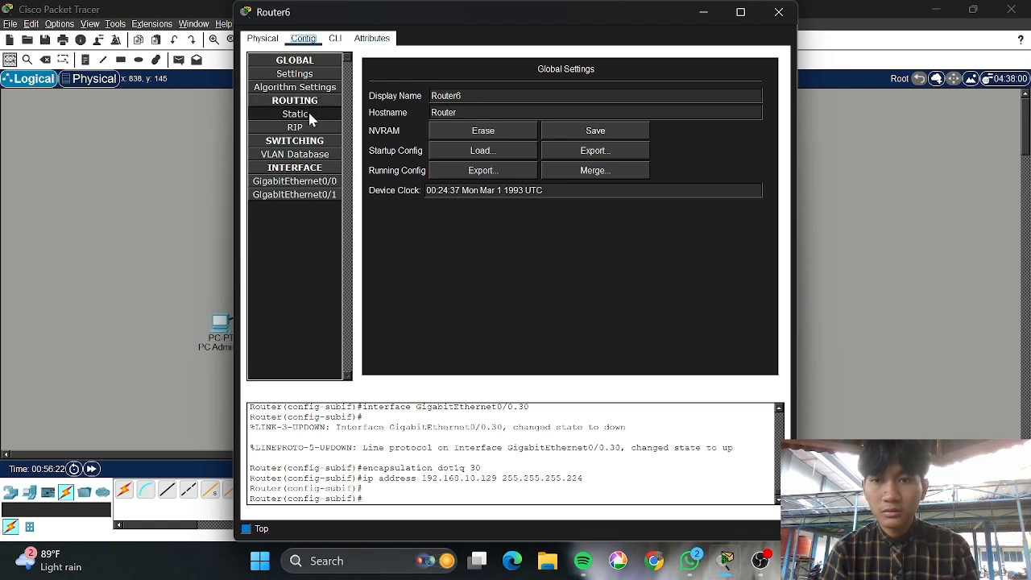
left_click(317, 181)
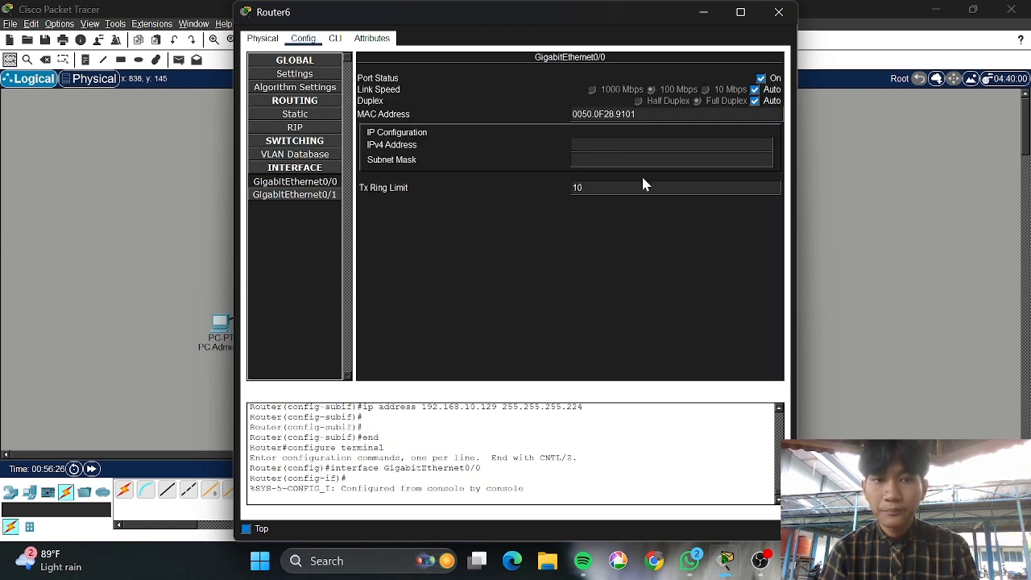
left_click(779, 13)
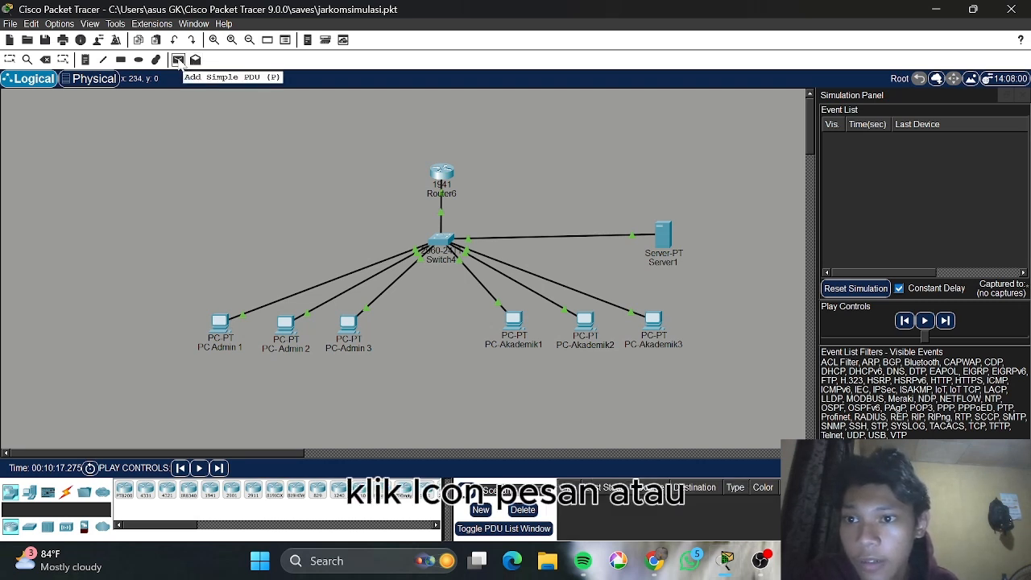
left_click(178, 65)
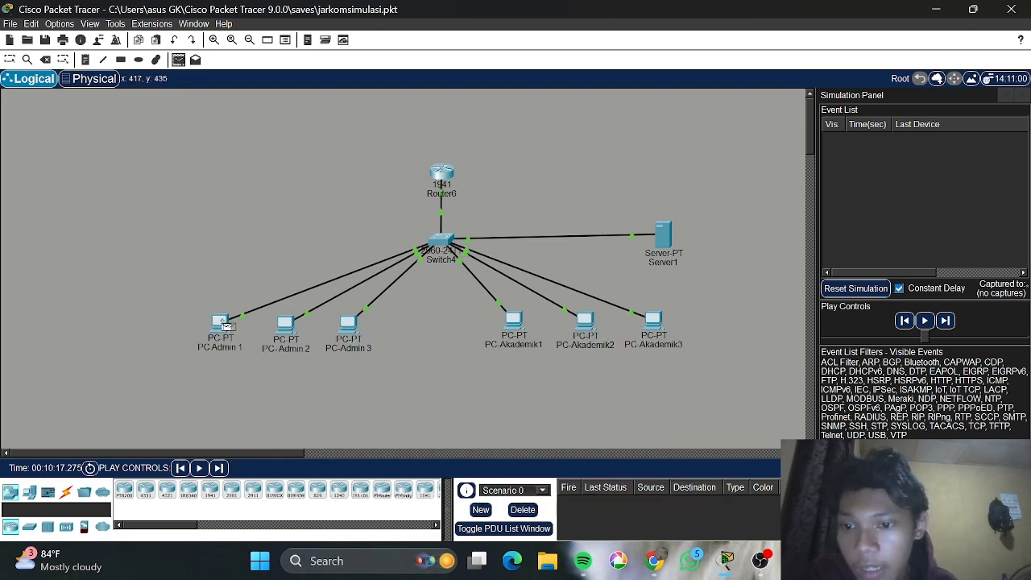
left_click(225, 325)
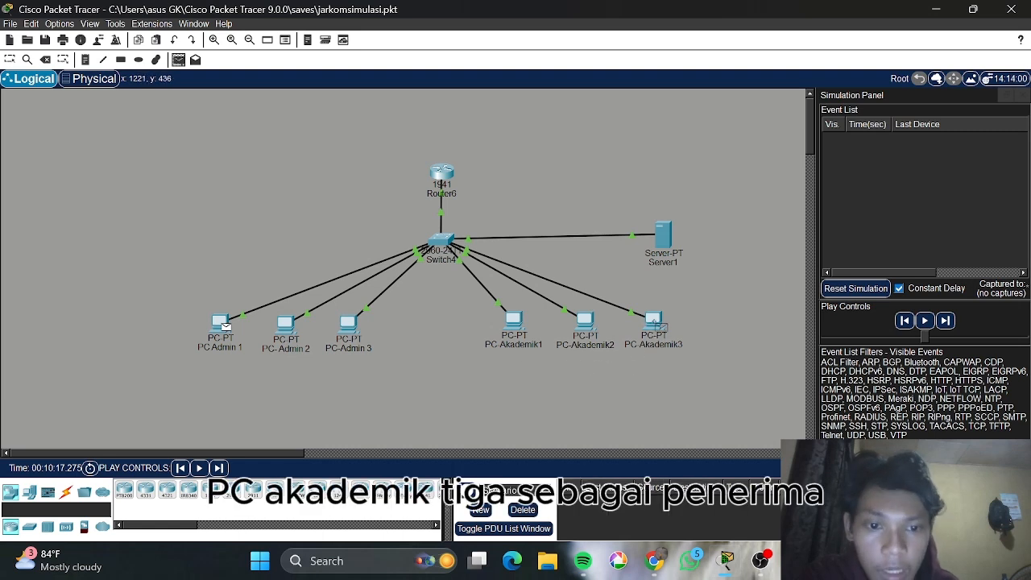
left_click(656, 329)
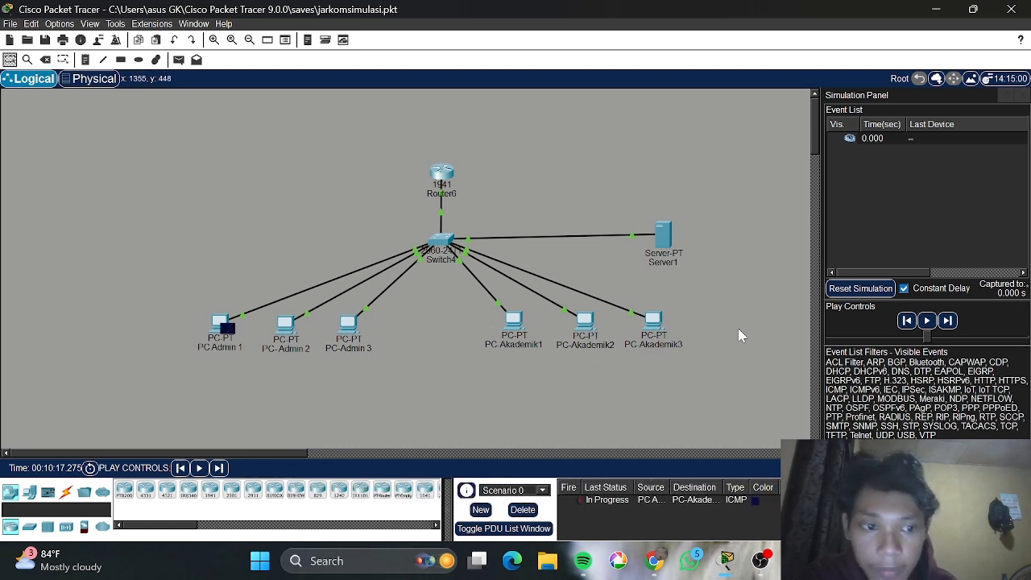
left_click(927, 321)
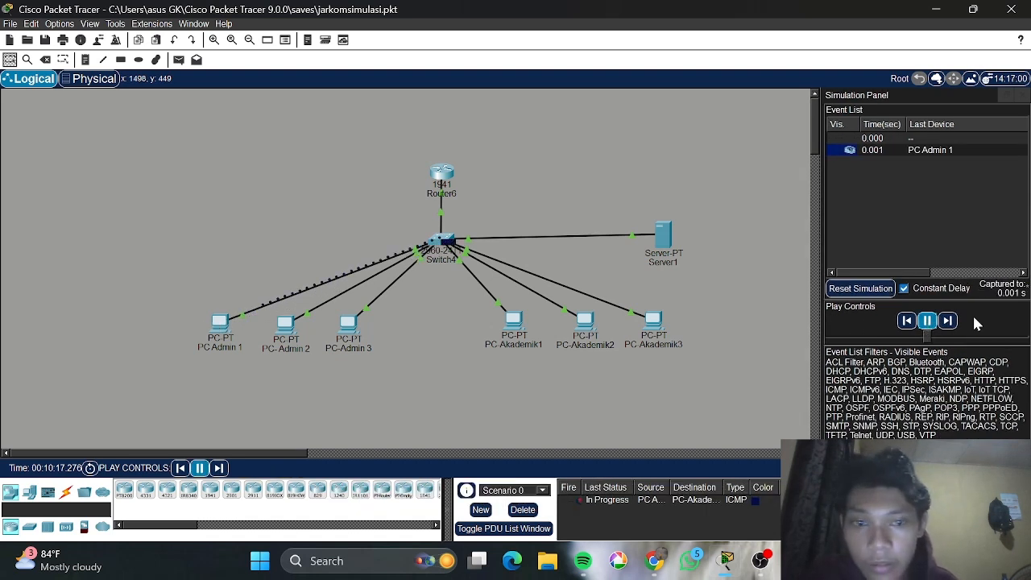
left_click(929, 322)
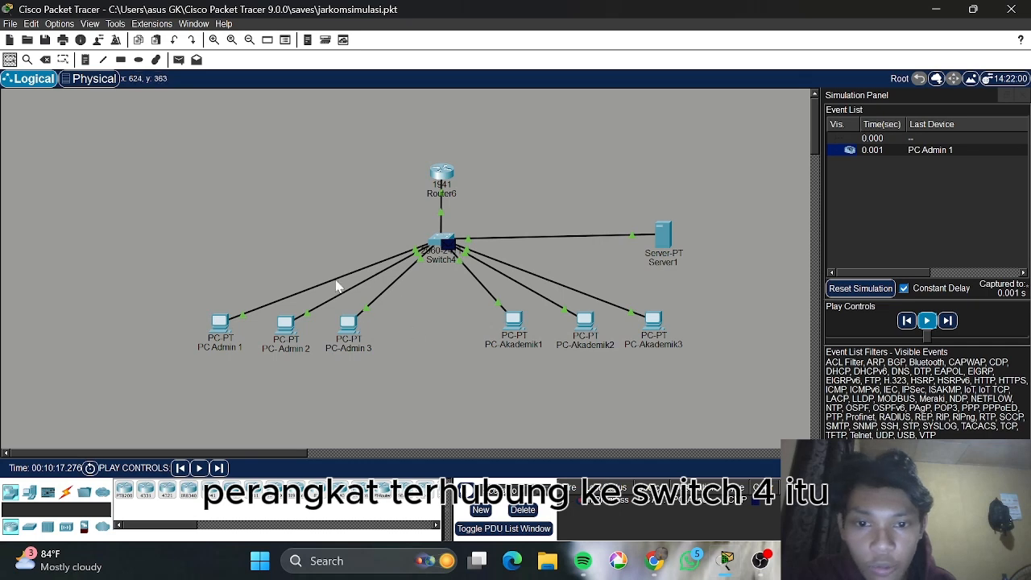
mouse_move(441, 282)
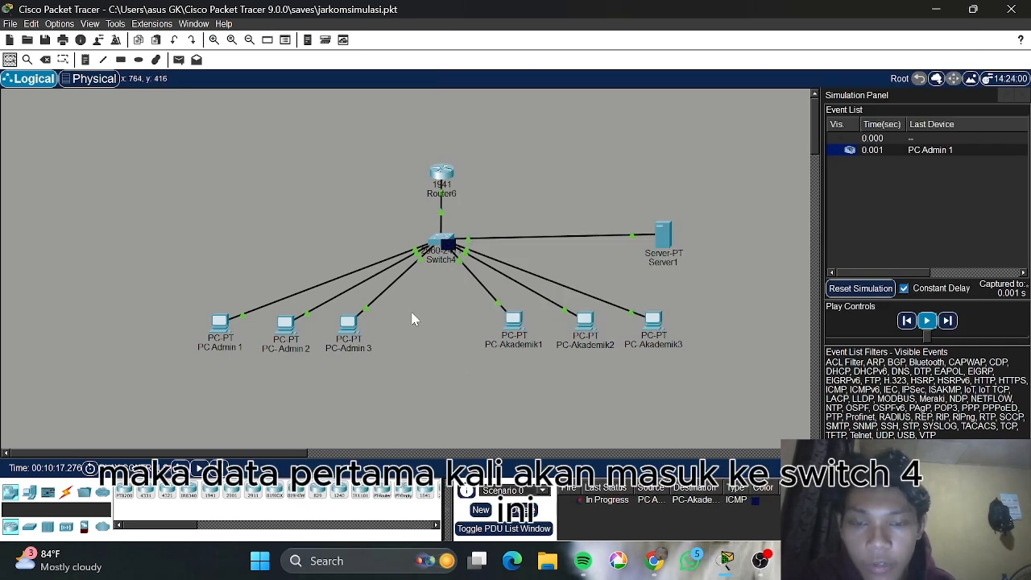
Advance the ICMP packet hop by hop from PC Admin 1 to Switch4, then to Router6
left_click(927, 321)
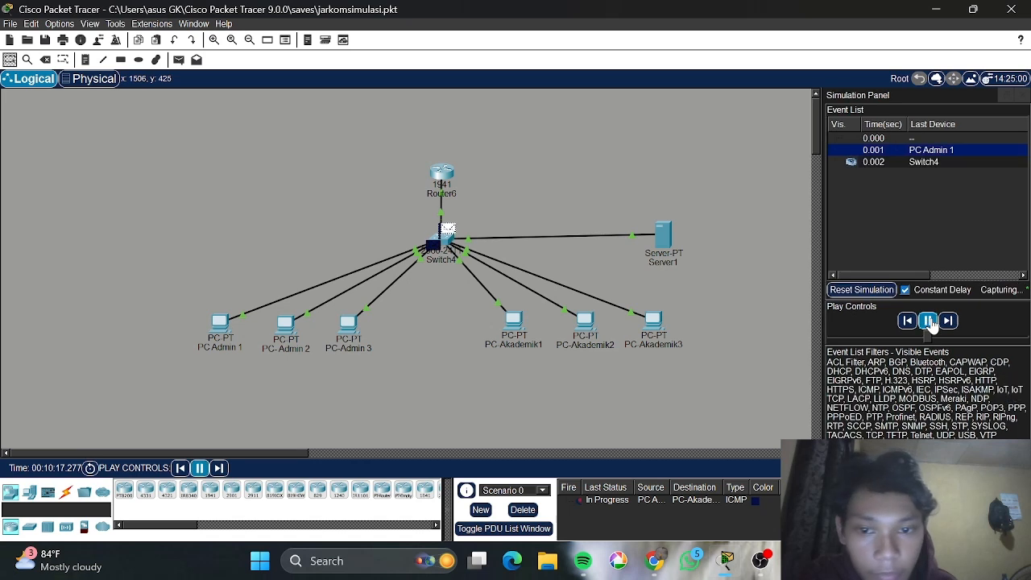
left_click(928, 321)
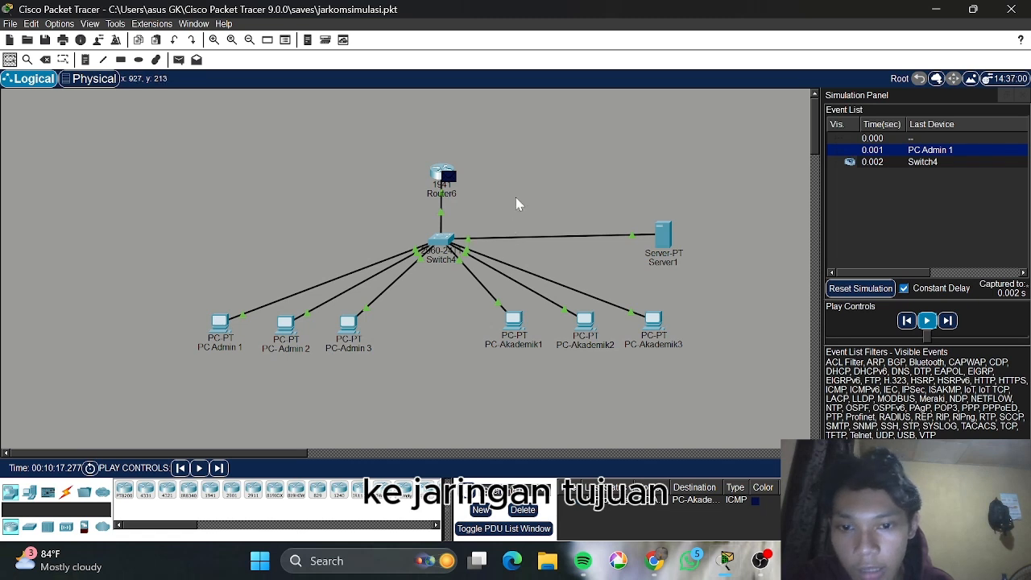
left_click(925, 322)
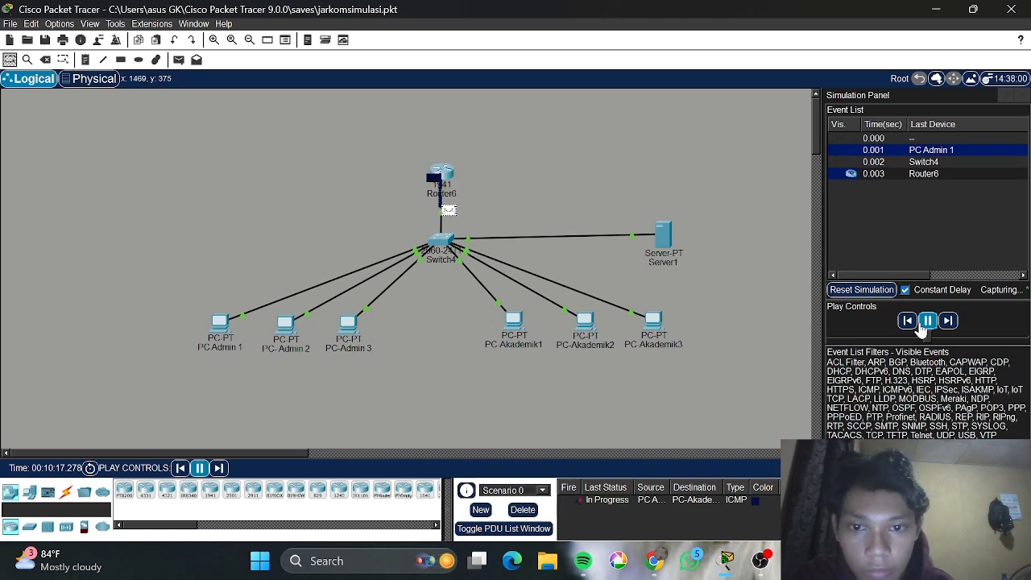
left_click(928, 322)
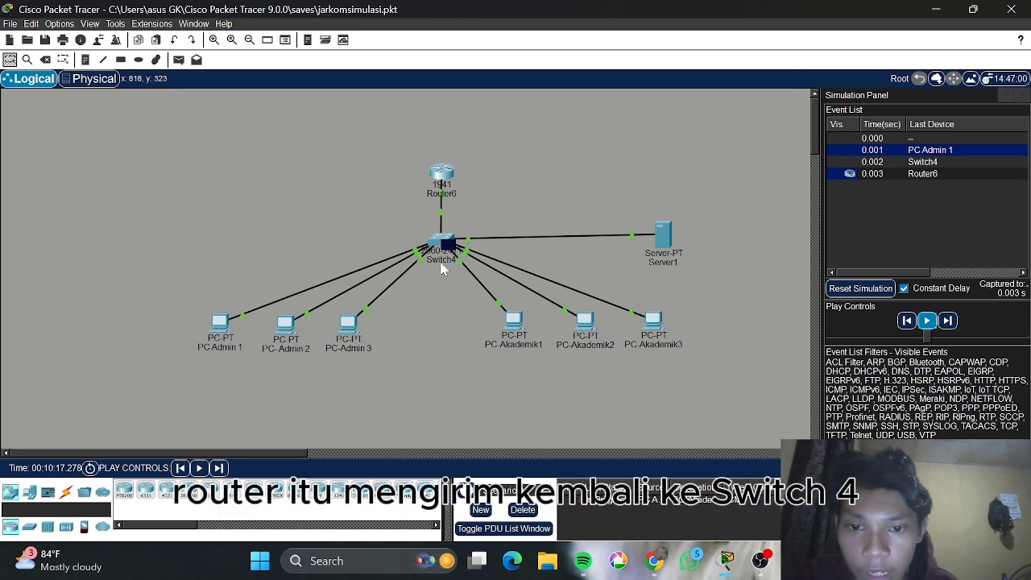
Step the ICMP packet back through Switch4 to PC-Akademik3, then resume to watch the reply
left_click(927, 321)
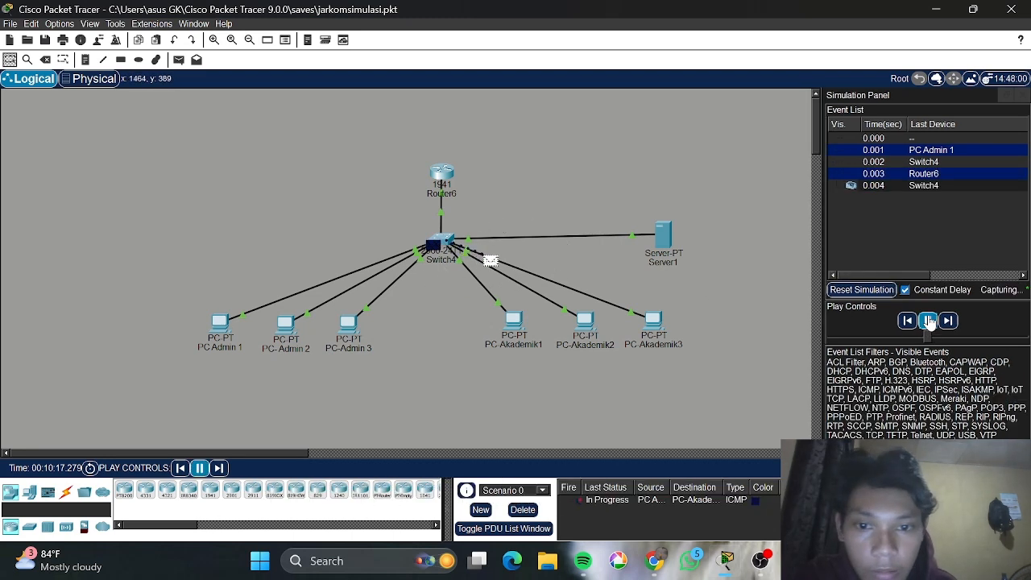
left_click(927, 322)
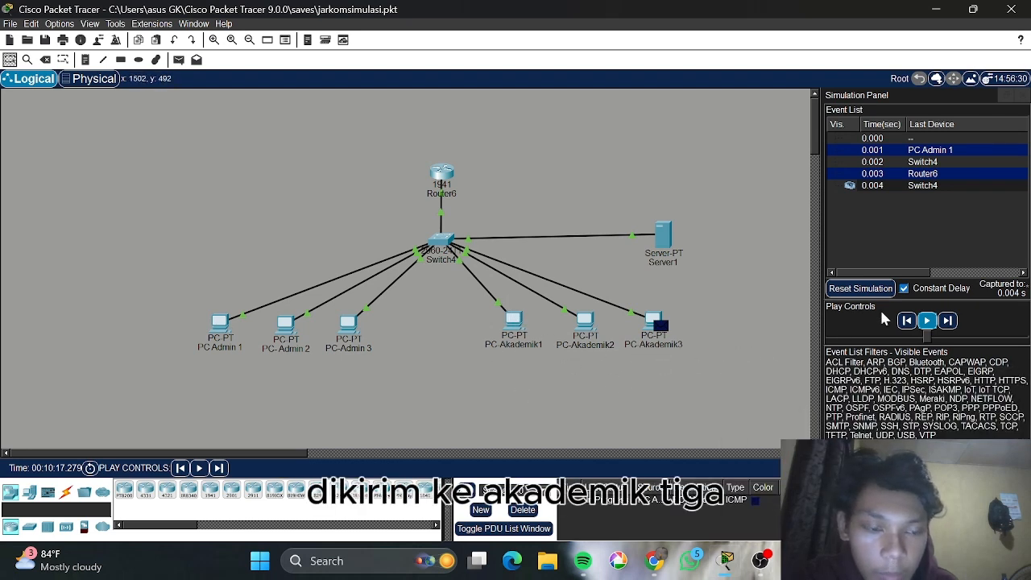
left_click(927, 320)
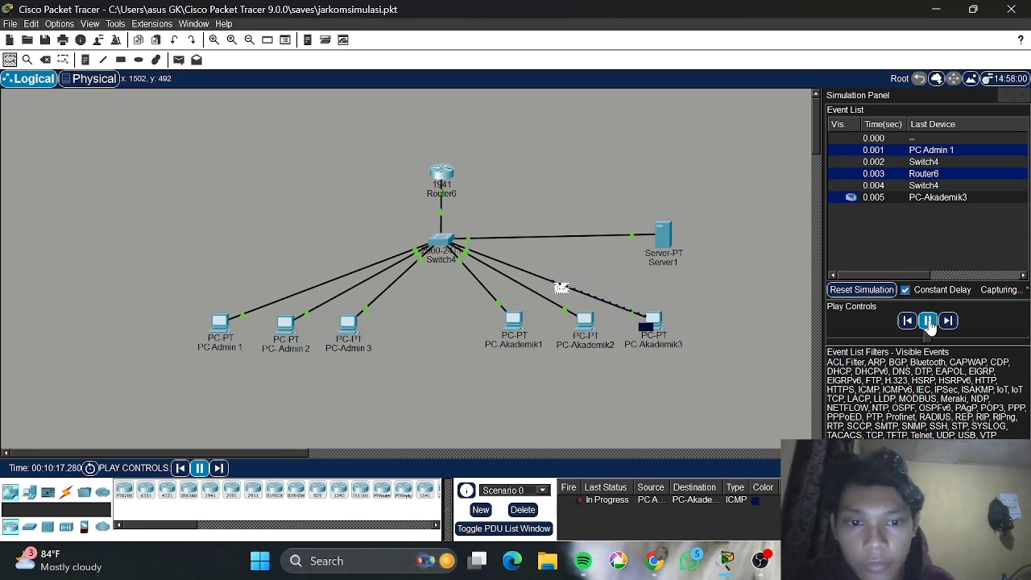
left_click(928, 321)
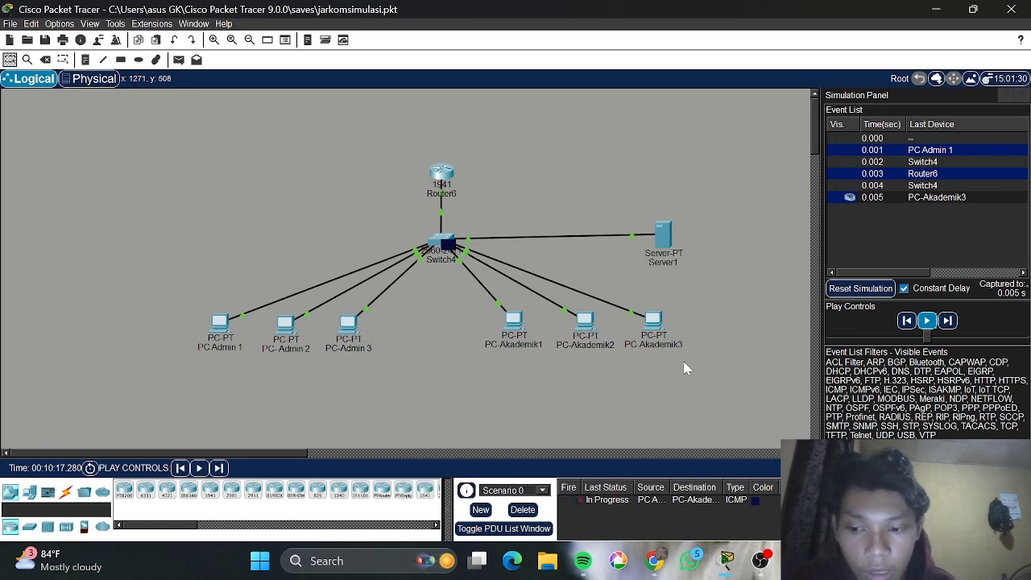
left_click(926, 321)
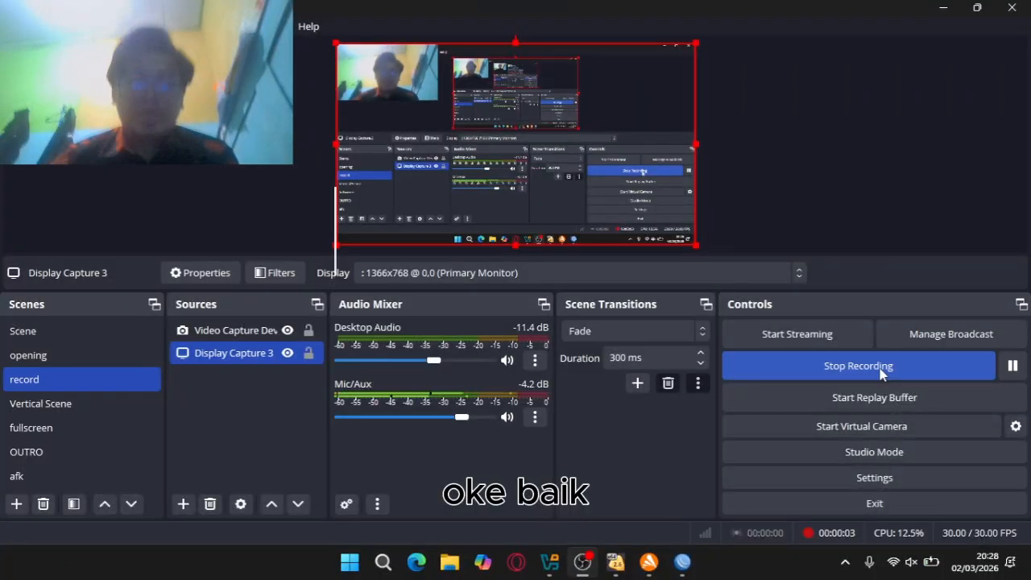
Bring VirtualBox Manager forward and select the 'vm' machine to see its vlanlab adapter
left_click(556, 562)
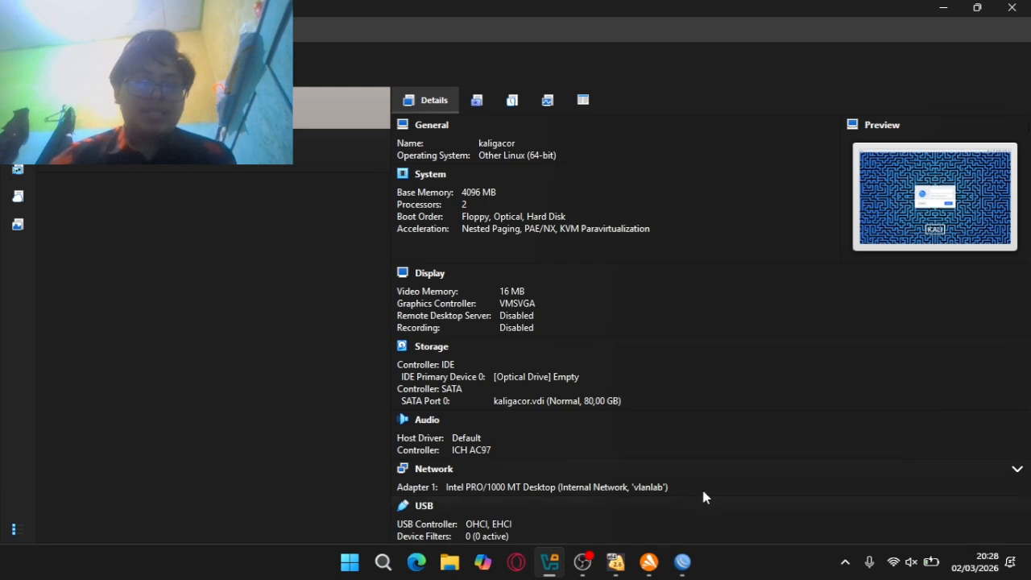
mouse_move(682, 566)
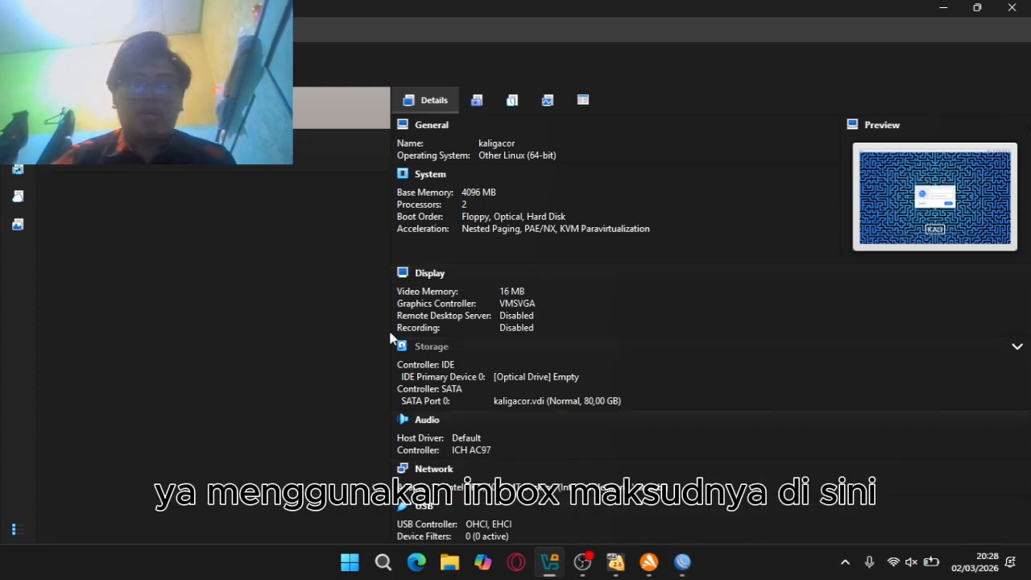
left_click(193, 165)
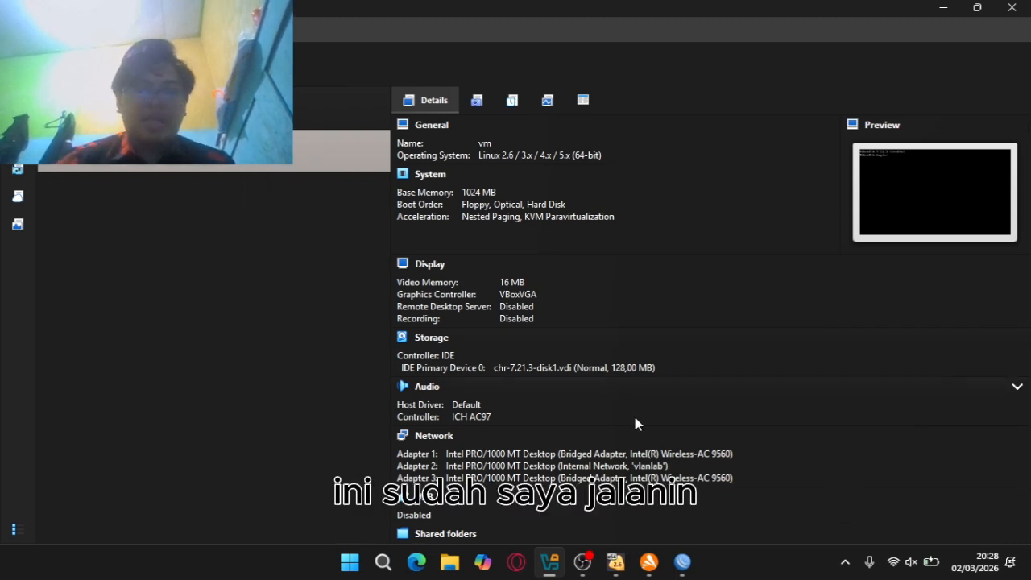
Log WinBox into the first discovered MikroTik neighbor, skipping the password change prompt
left_click(682, 561)
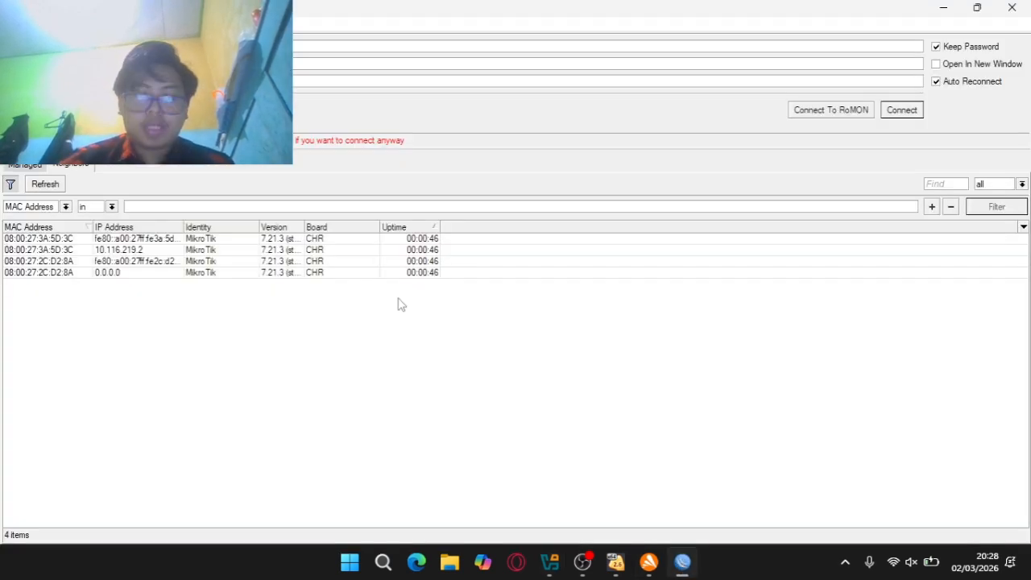
left_click(213, 240)
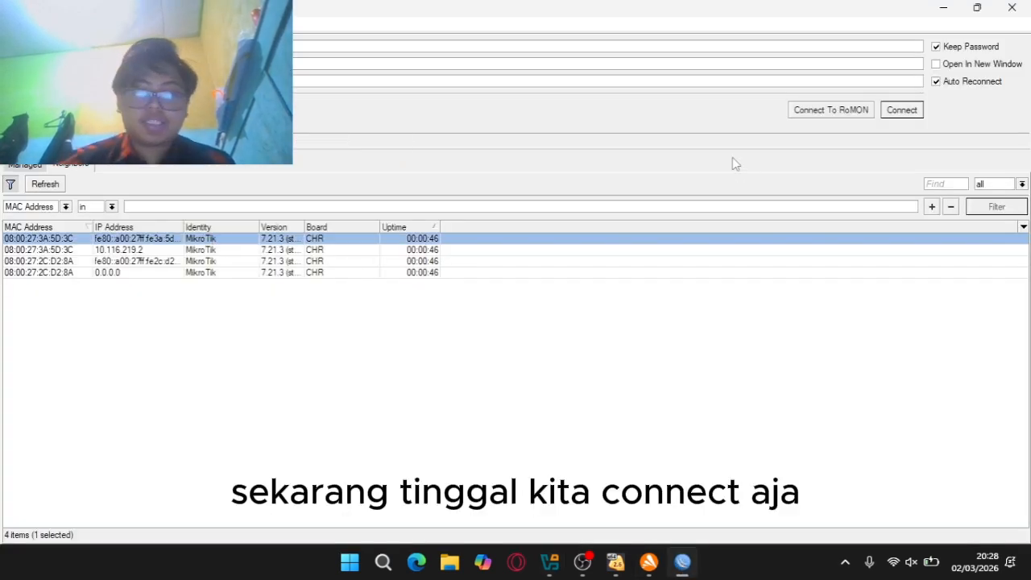
left_click(902, 110)
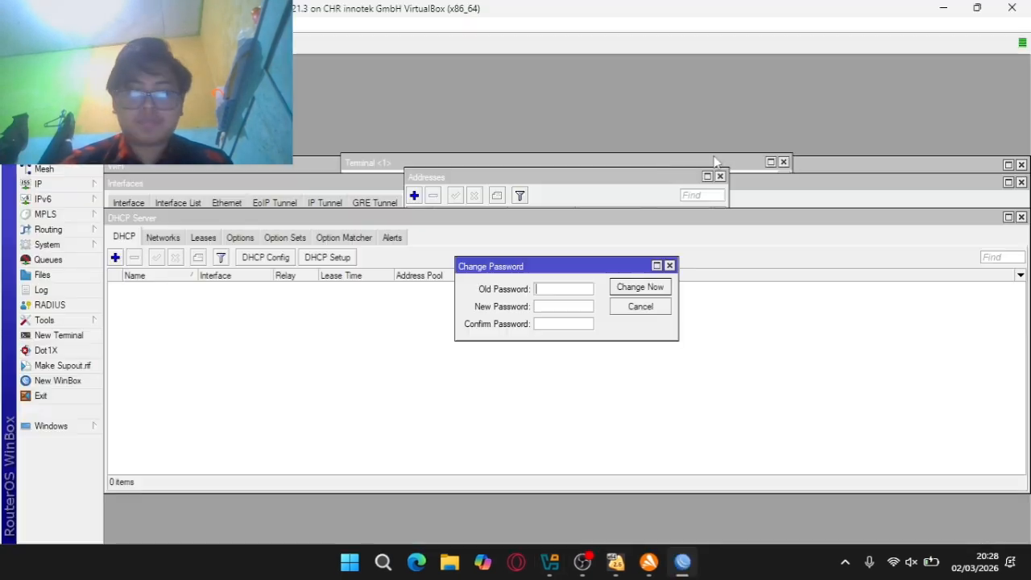
left_click(670, 265)
mouse_move(955, 217)
left_mouse_down()
mouse_move(919, 210)
mouse_move(943, 202)
left_mouse_up()
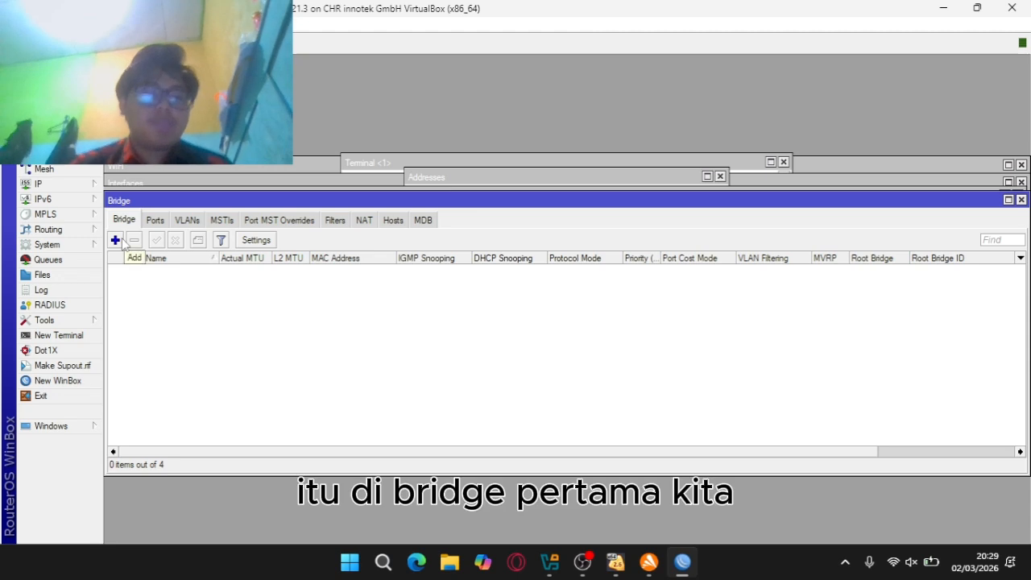
Create bridge1 with VLAN Filtering enabled
left_click(121, 240)
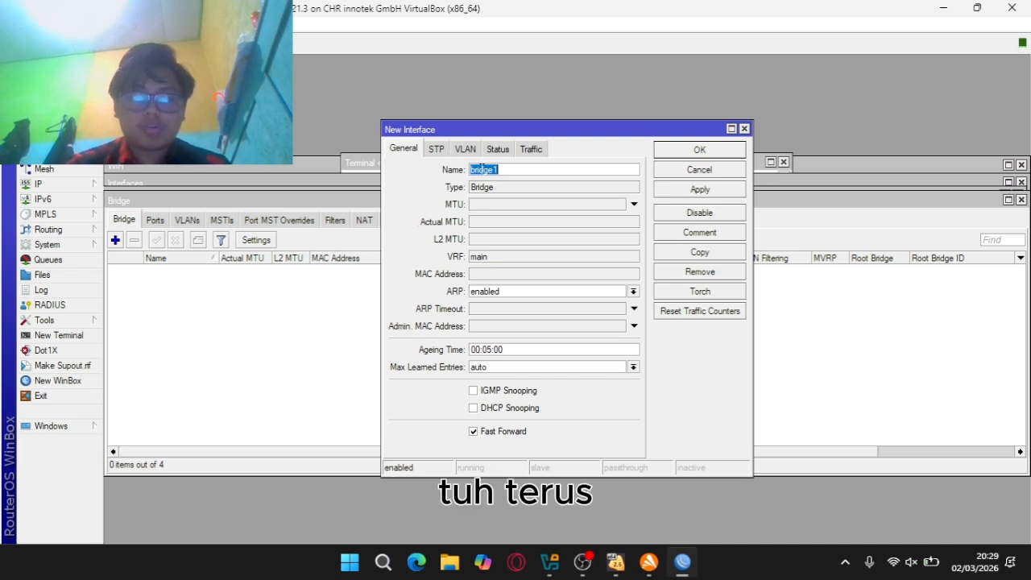
left_click(474, 152)
left_click(454, 173)
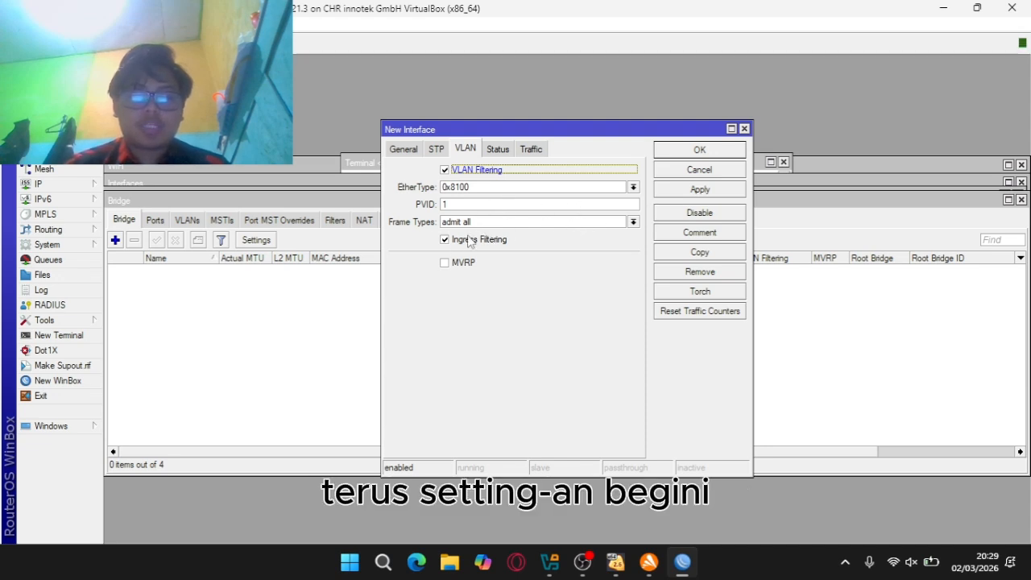
left_click(734, 192)
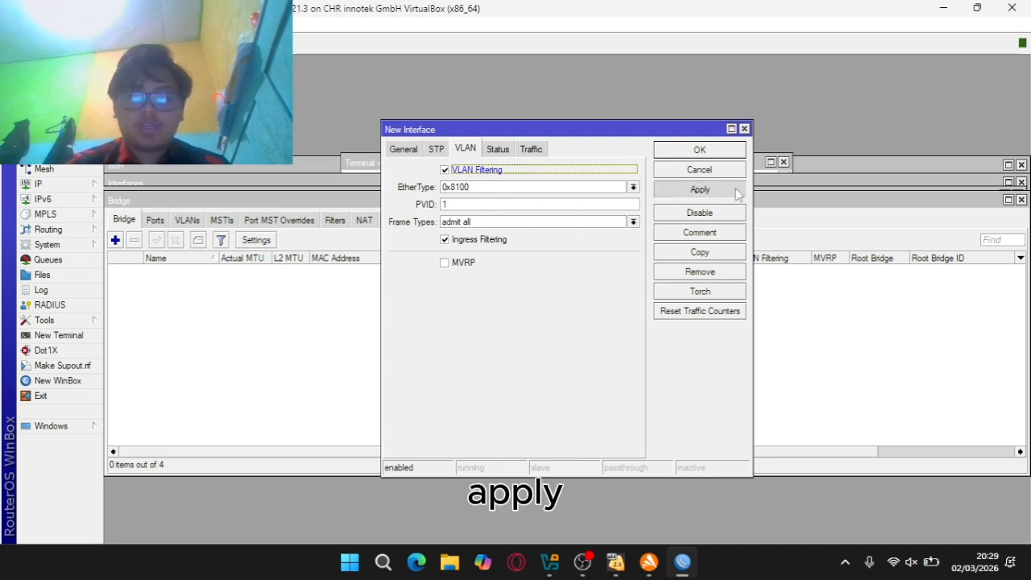
left_click(698, 153)
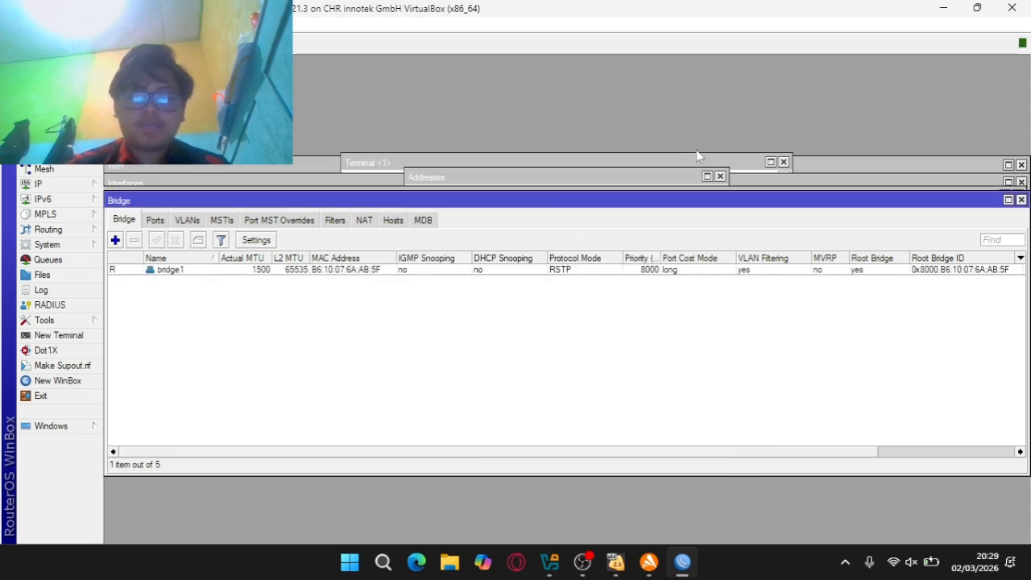
Start a new bridge port and list the interfaces available for it
left_click(156, 220)
left_click(115, 240)
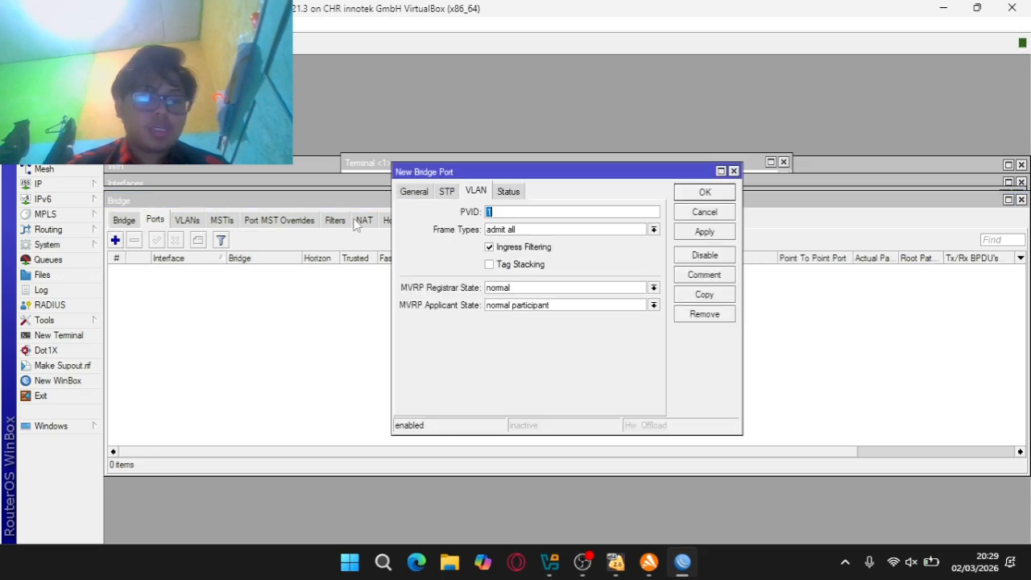
left_click(414, 192)
left_click(506, 214)
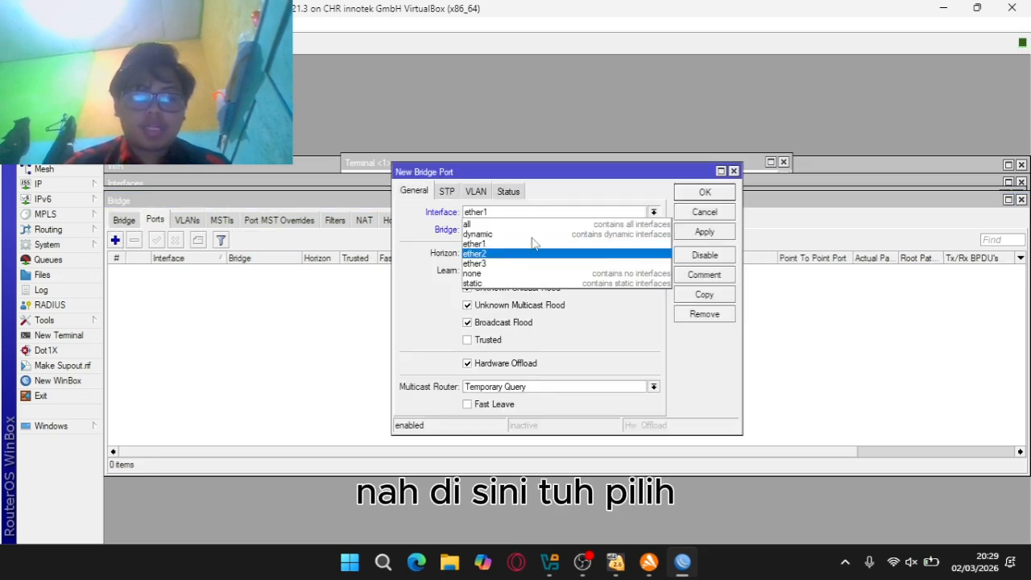
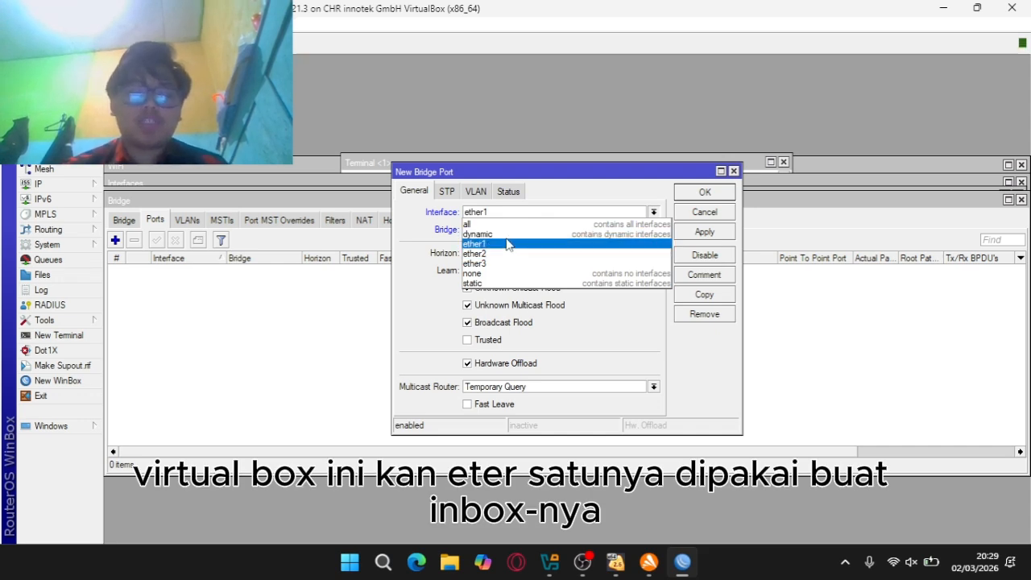
Choose ether2 as the interface for the new bridge1 port
mouse_move(596, 567)
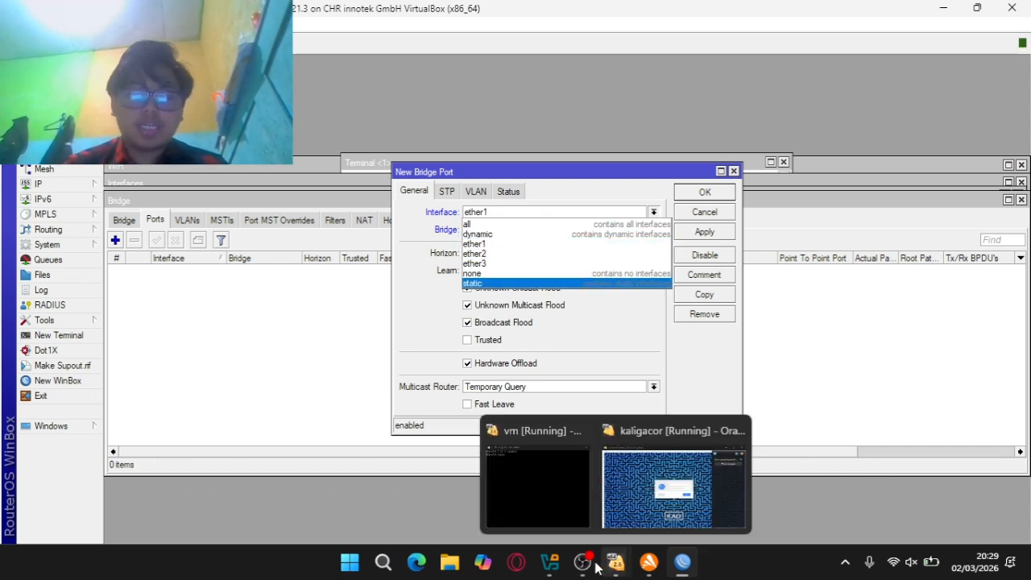
left_click(563, 502)
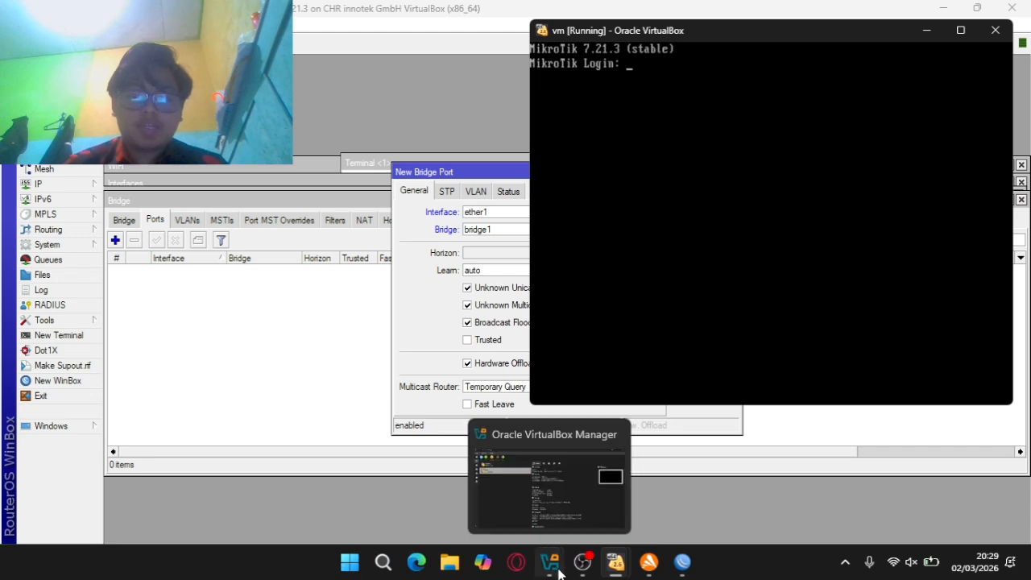
left_click(406, 256)
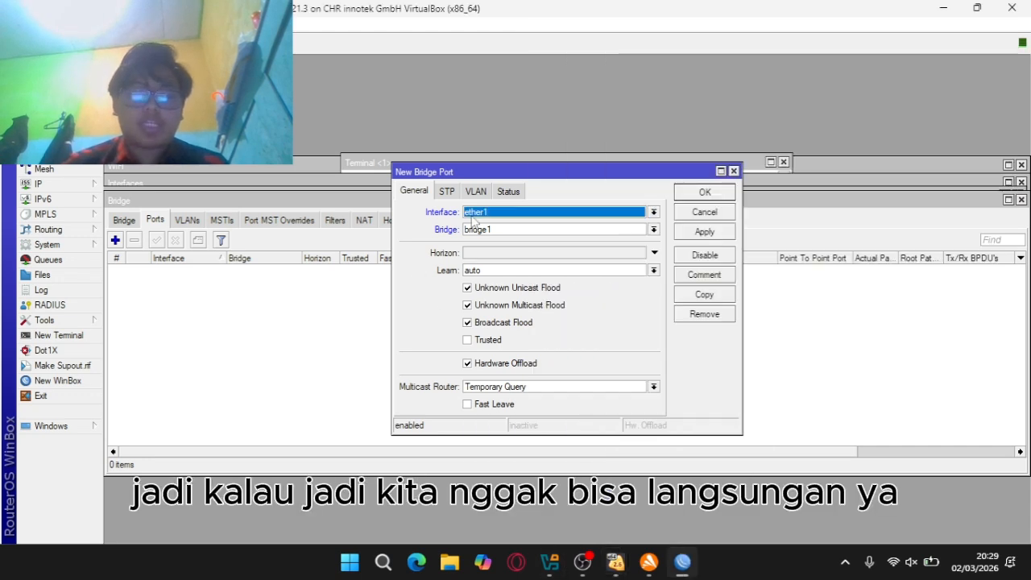
left_click(510, 212)
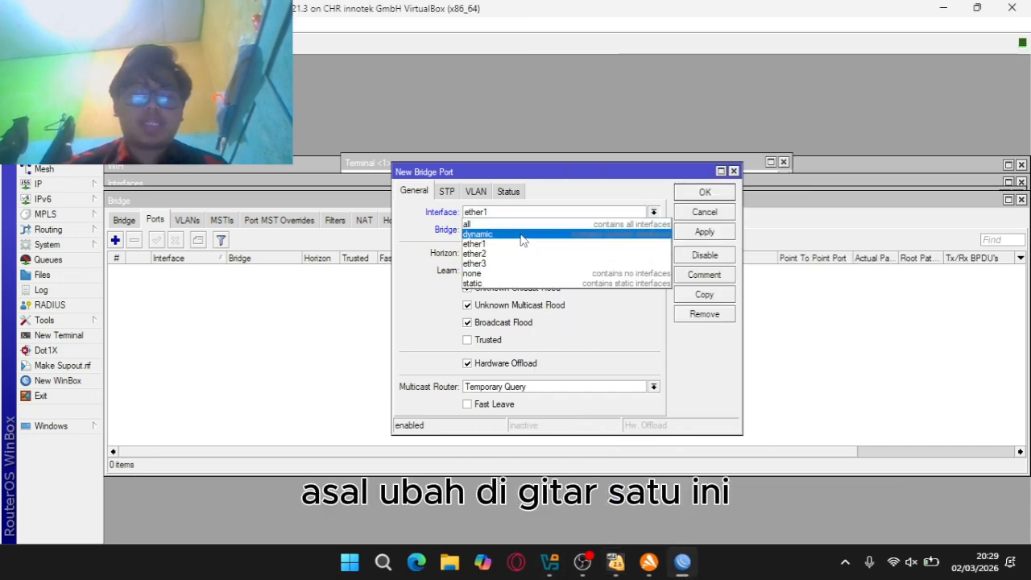
left_click(556, 215)
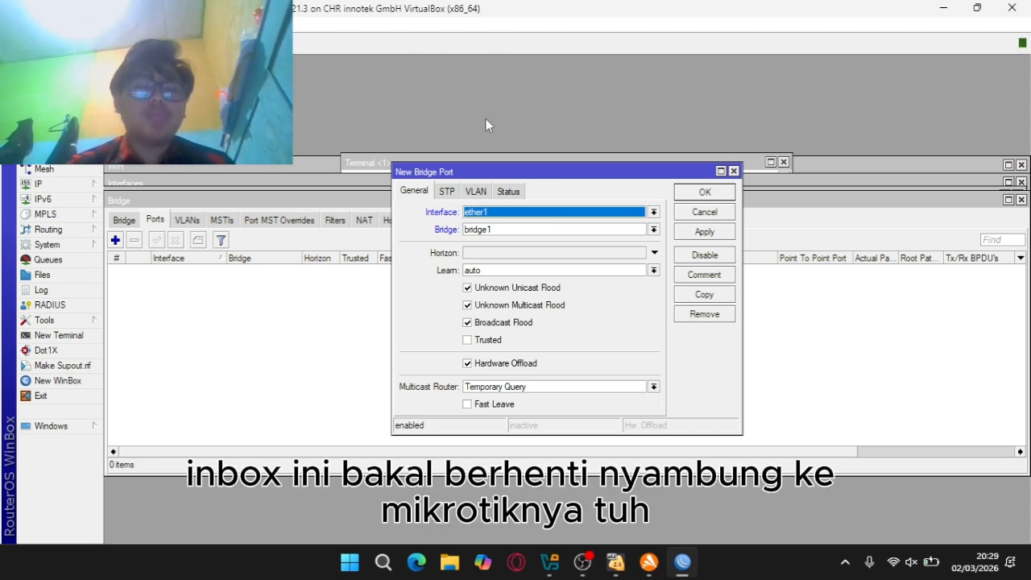
left_click(525, 211)
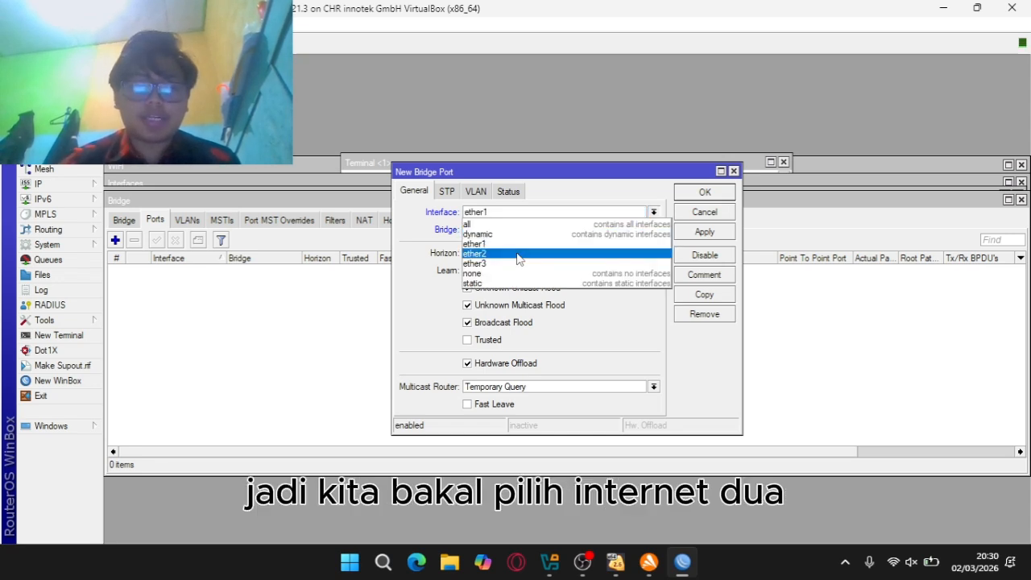
left_click(518, 254)
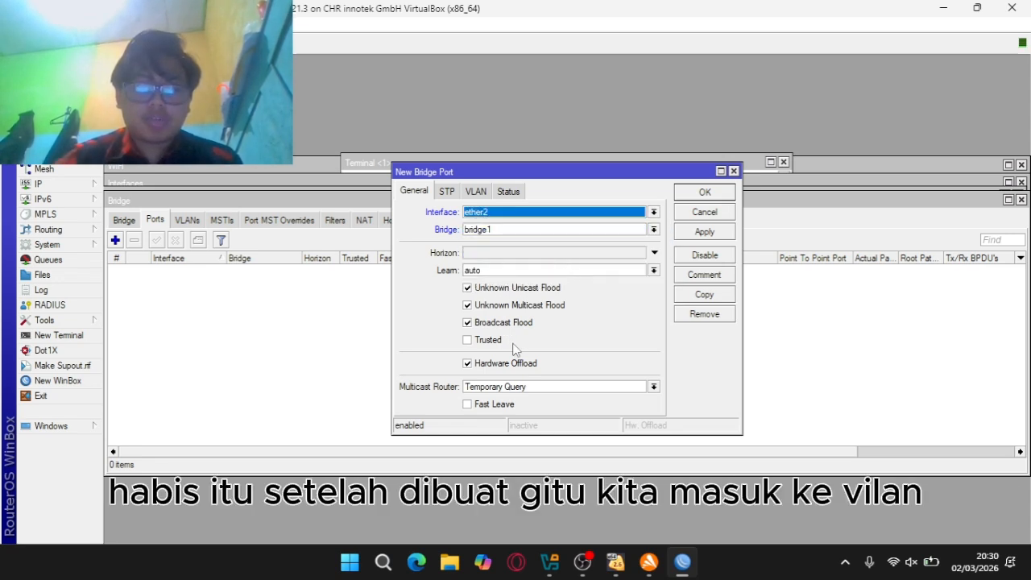
Give the port PVID 10, admitting only untagged and priority-tagged frames, and save it
left_click(476, 193)
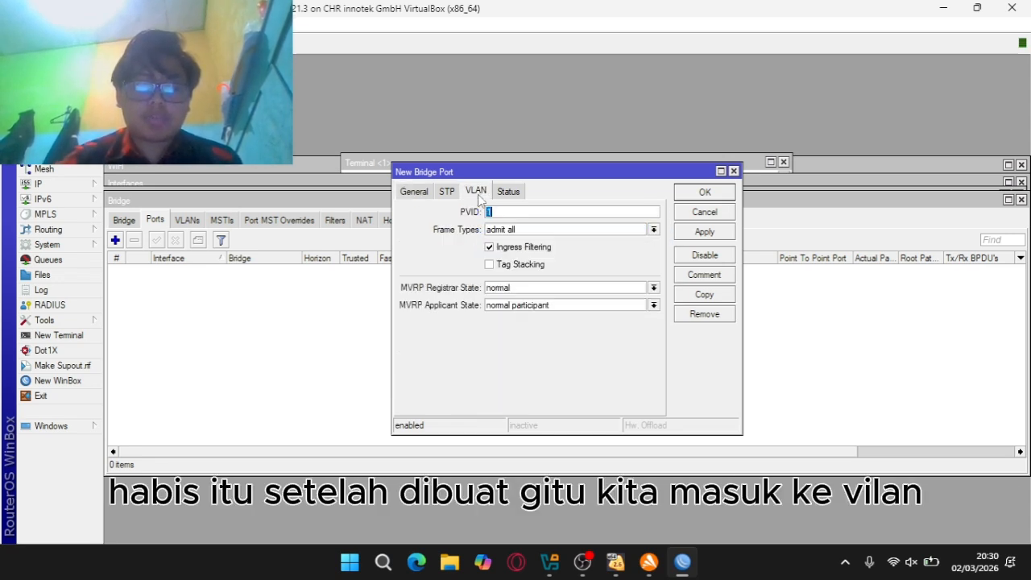
left_click(515, 213)
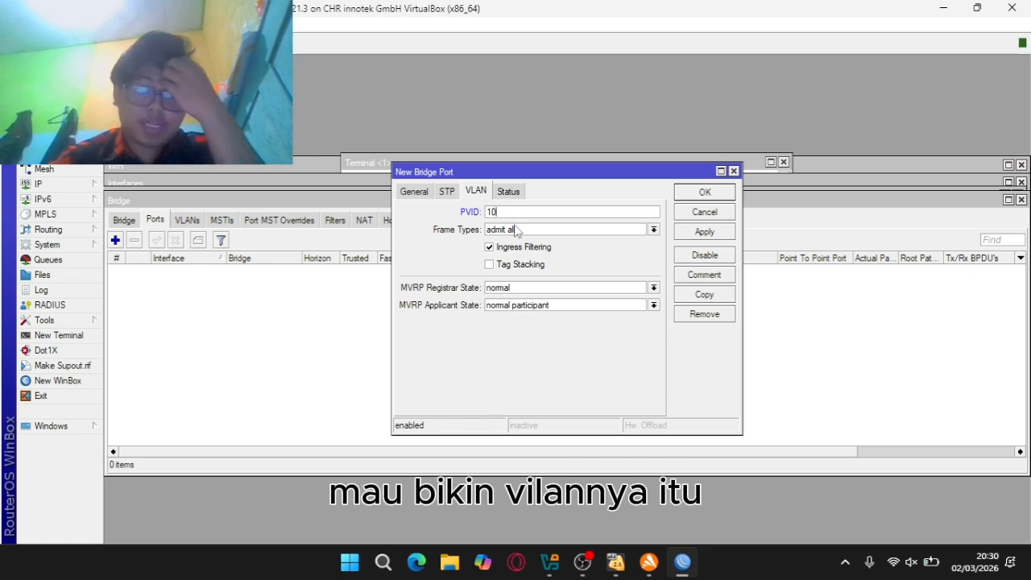
left_click(517, 230)
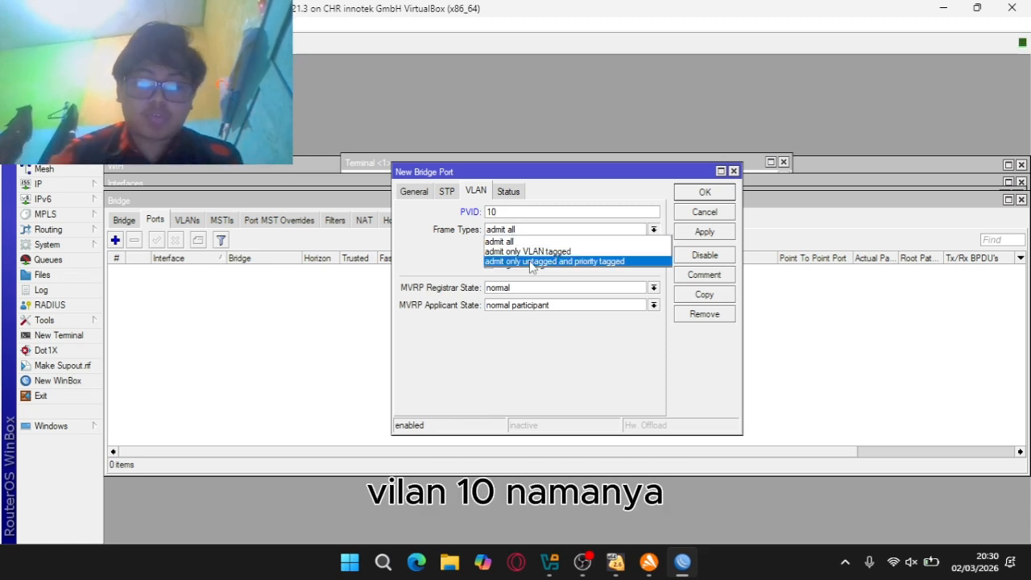
left_click(529, 262)
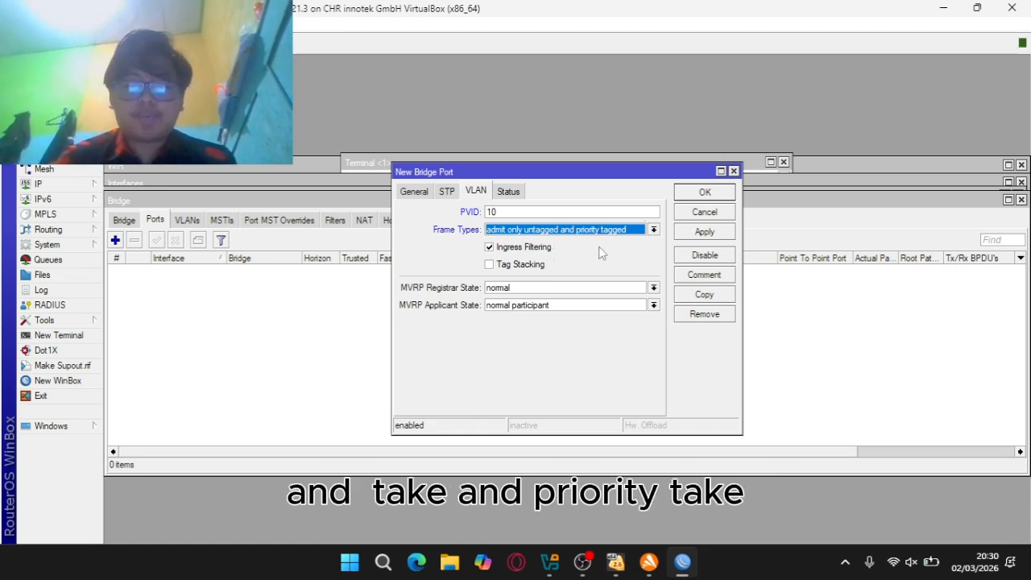
left_click(694, 233)
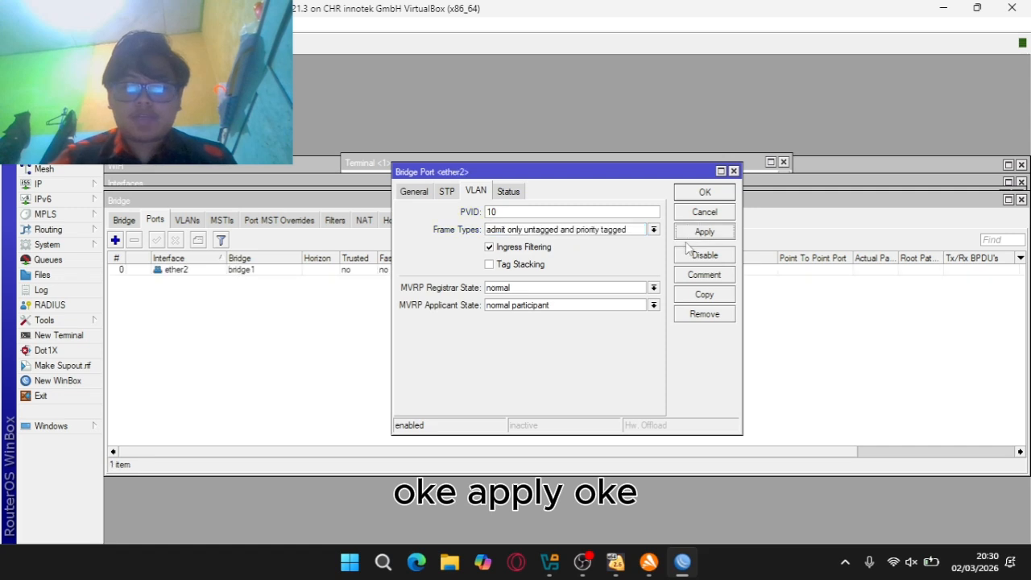
left_click(691, 194)
Review bridge1's general and STP settings, then close them
left_click(123, 220)
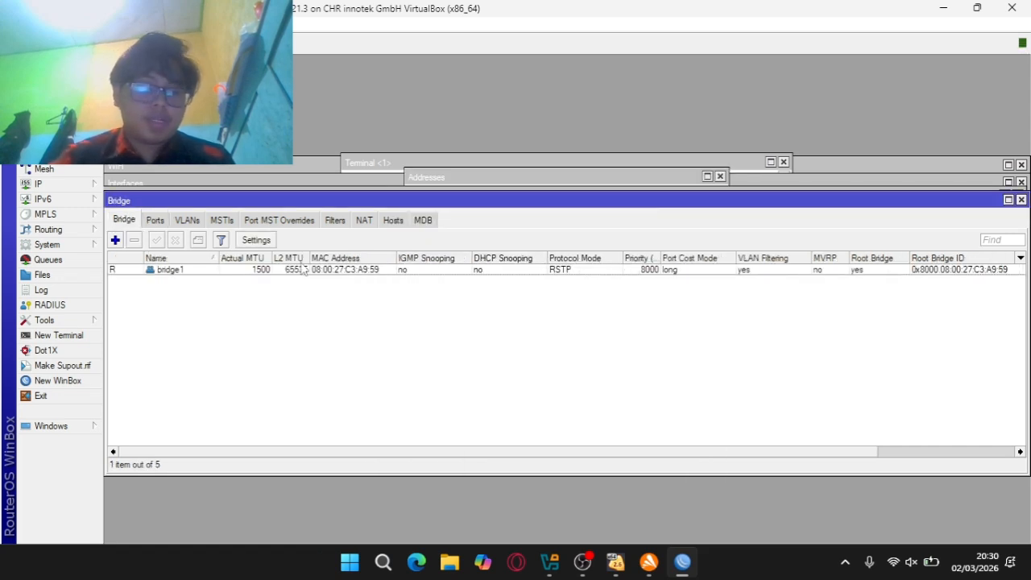
double_click(293, 274)
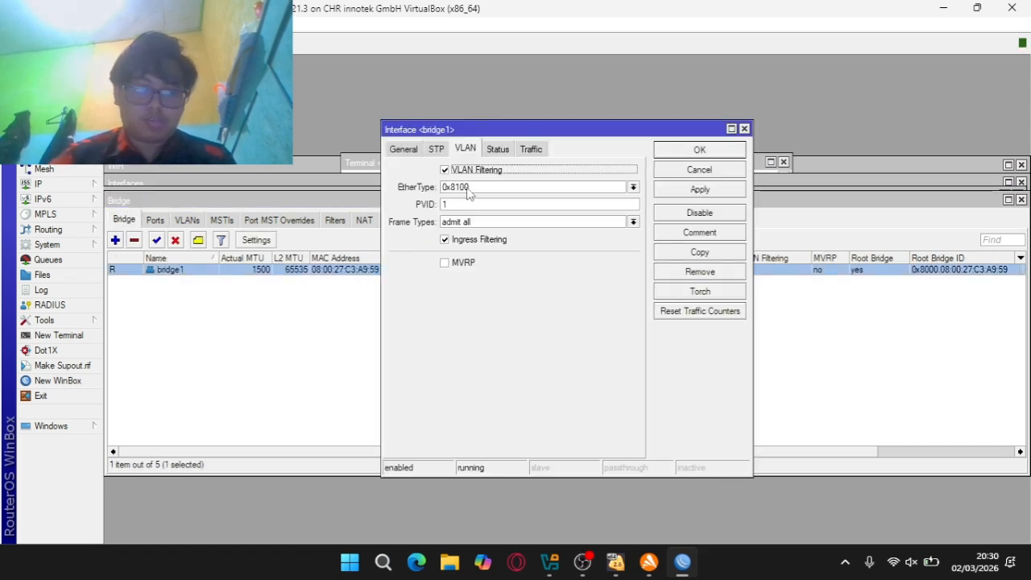
left_click(436, 150)
left_click(403, 149)
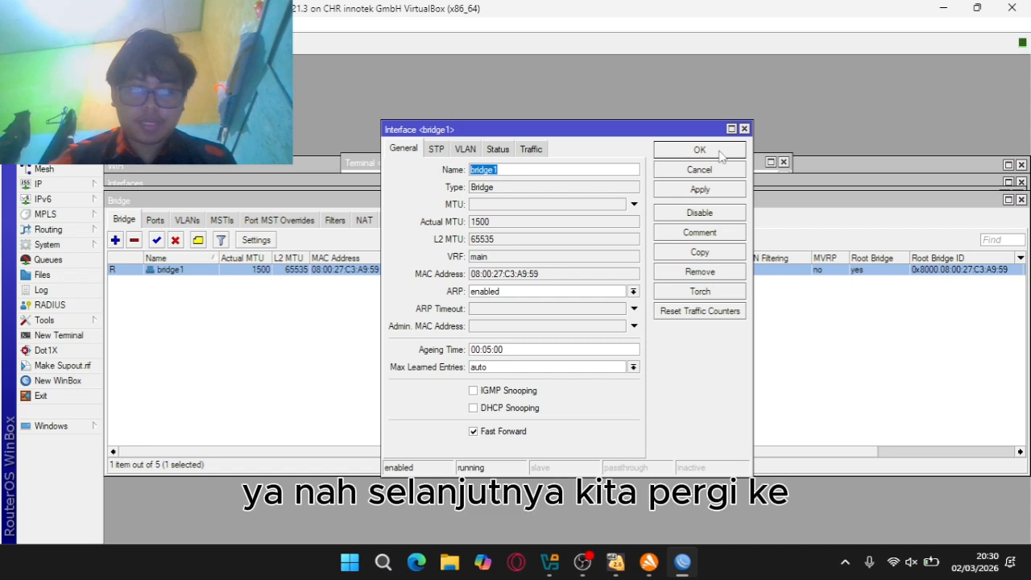
left_click(745, 128)
Start a new bridge VLAN entry on bridge1 with VLAN ID 10
left_click(188, 221)
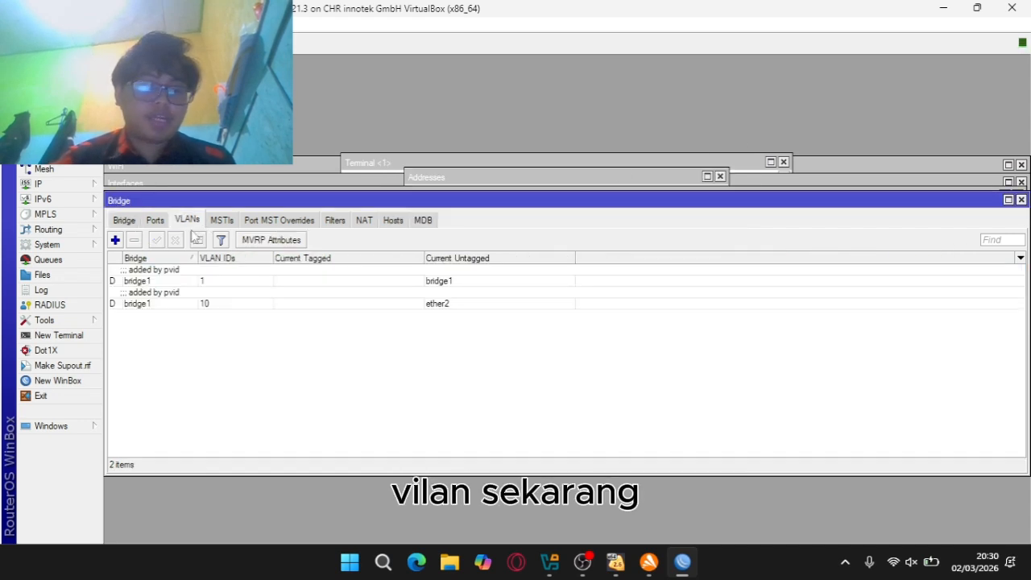
left_click(115, 240)
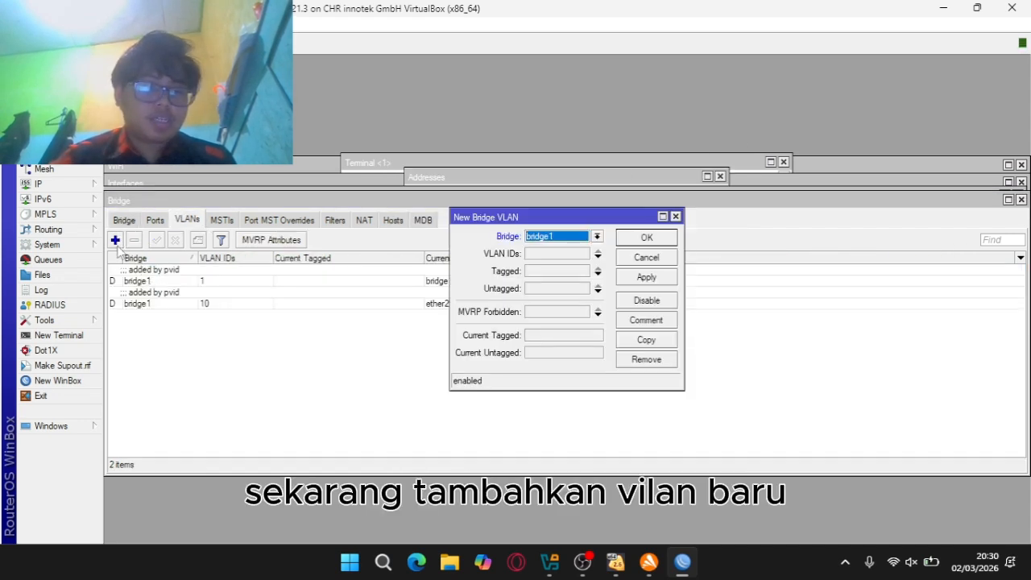
left_click(553, 236)
left_click(553, 246)
left_click(543, 255)
type("10")
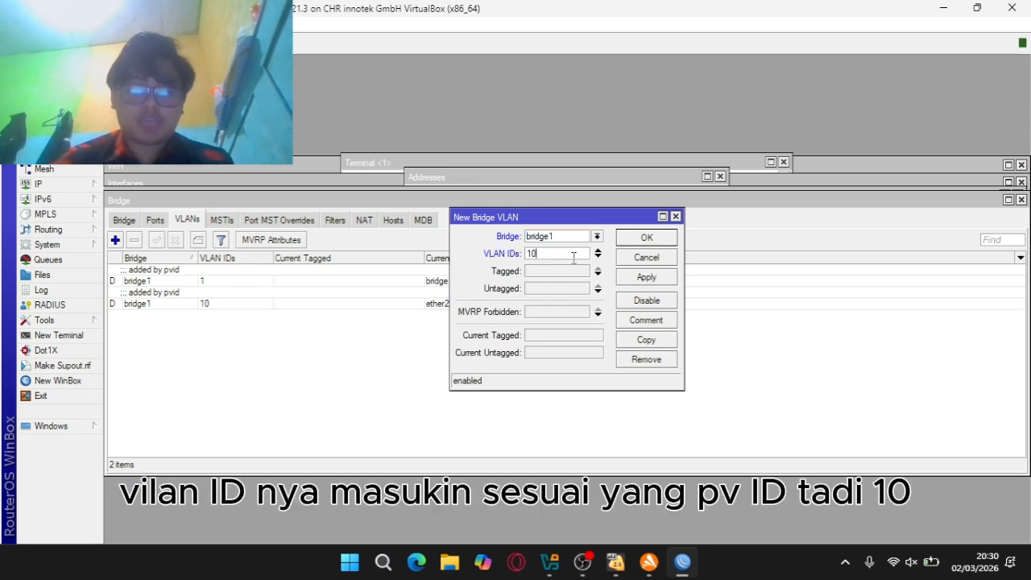
Tag bridge1 and leave ether2 untagged on VLAN 10, then save the entry
left_click(548, 271)
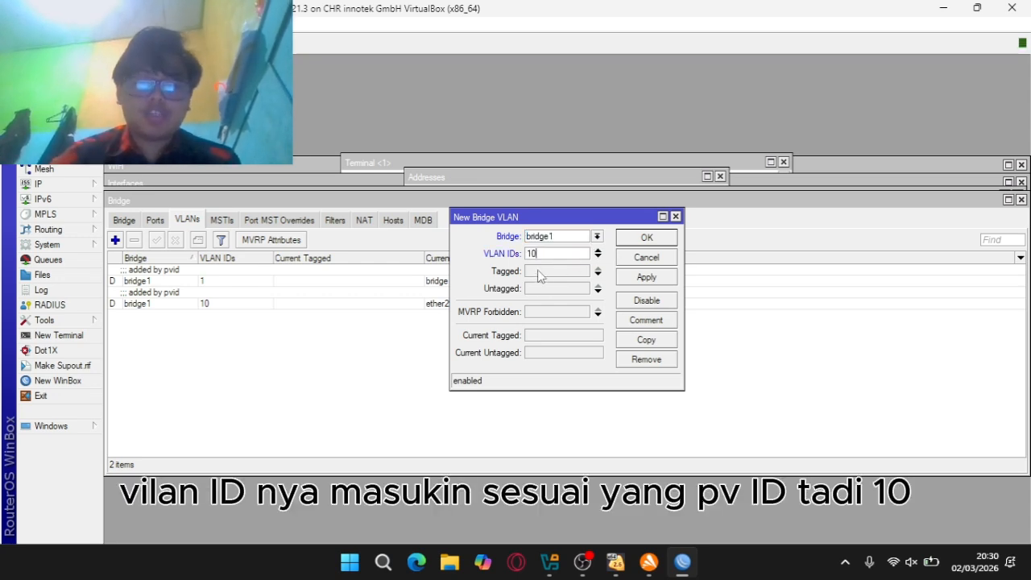
left_click(583, 272)
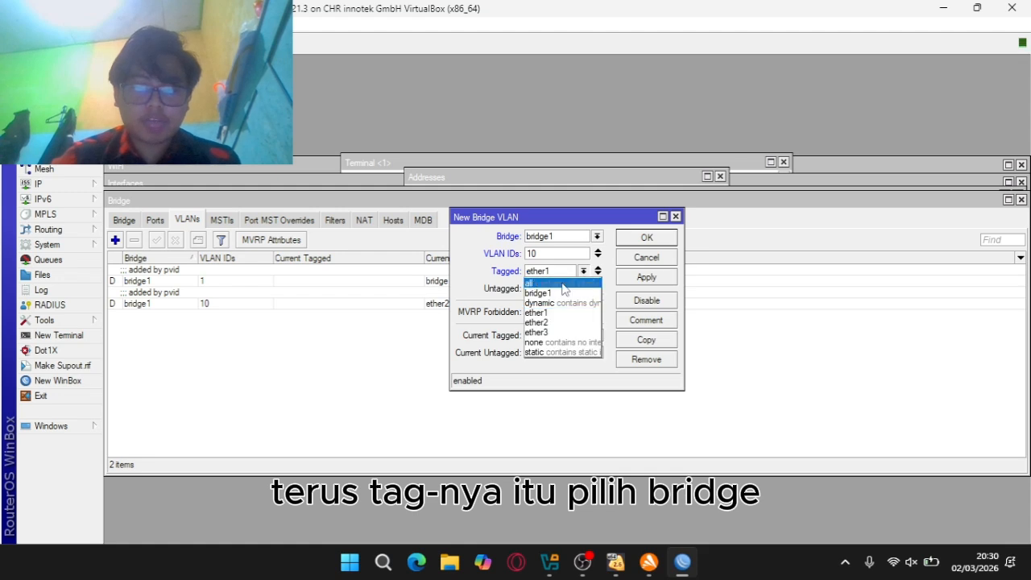
left_click(583, 290)
left_click(578, 288)
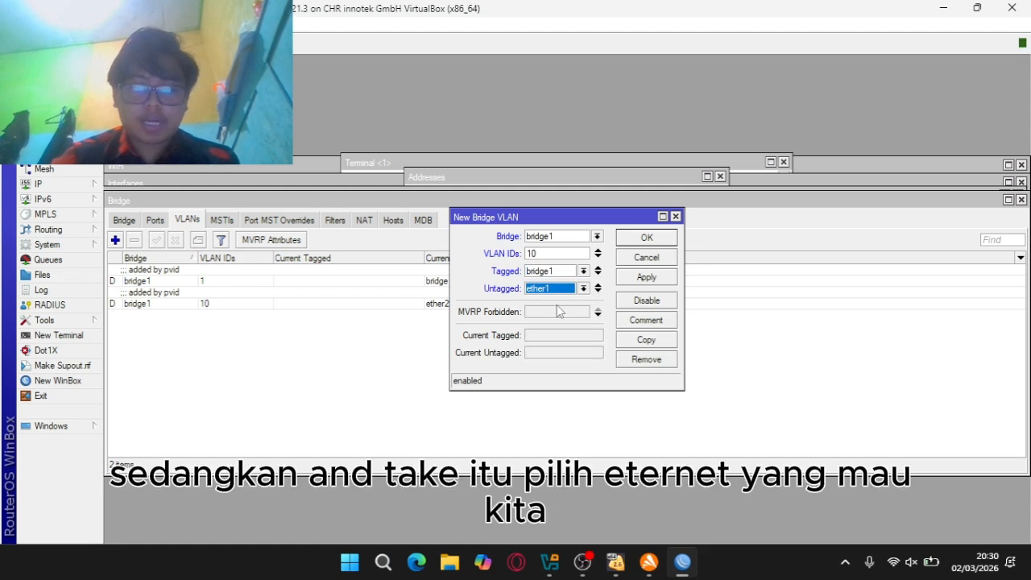
left_click(575, 290)
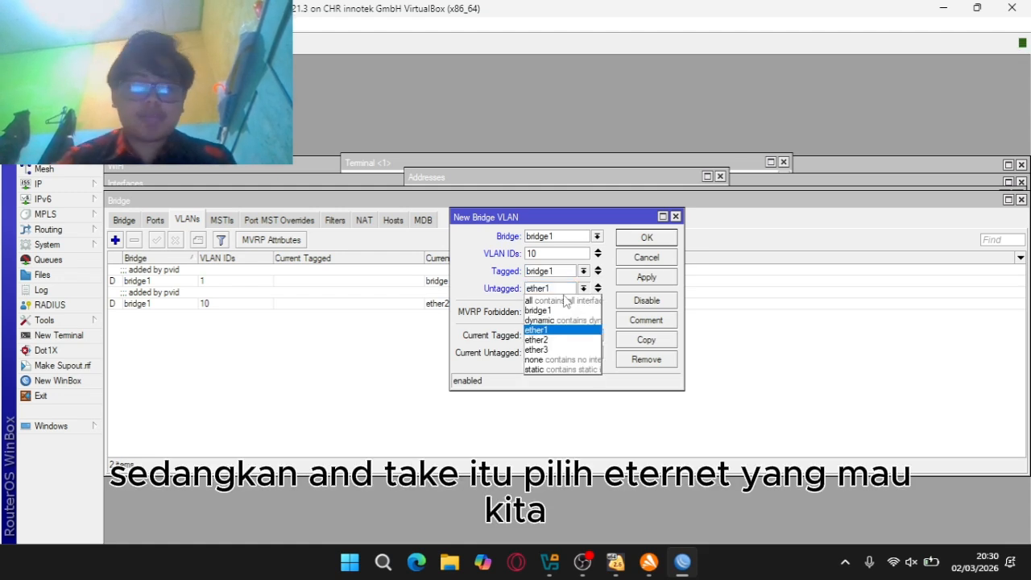
left_click(543, 340)
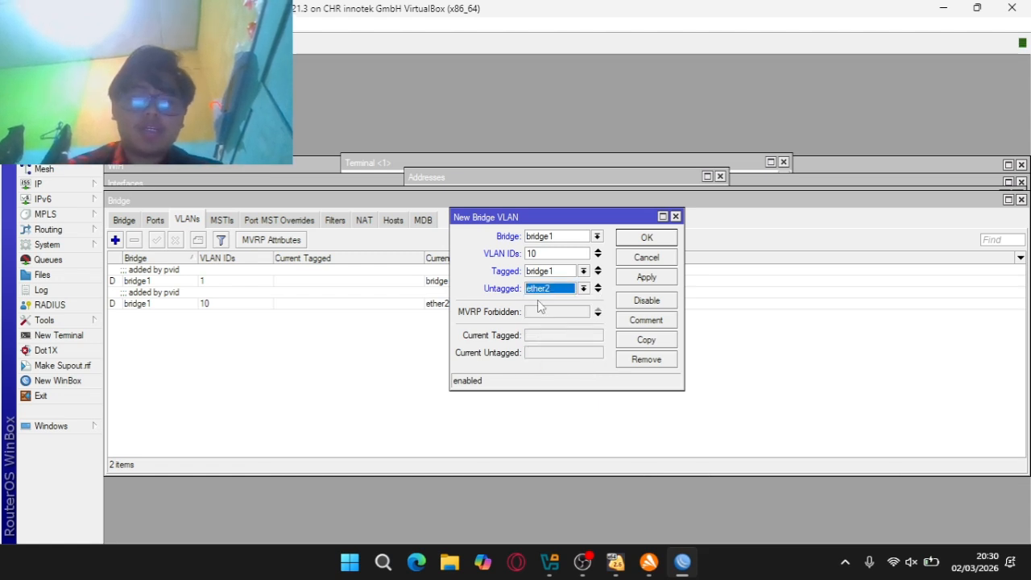
left_click(646, 277)
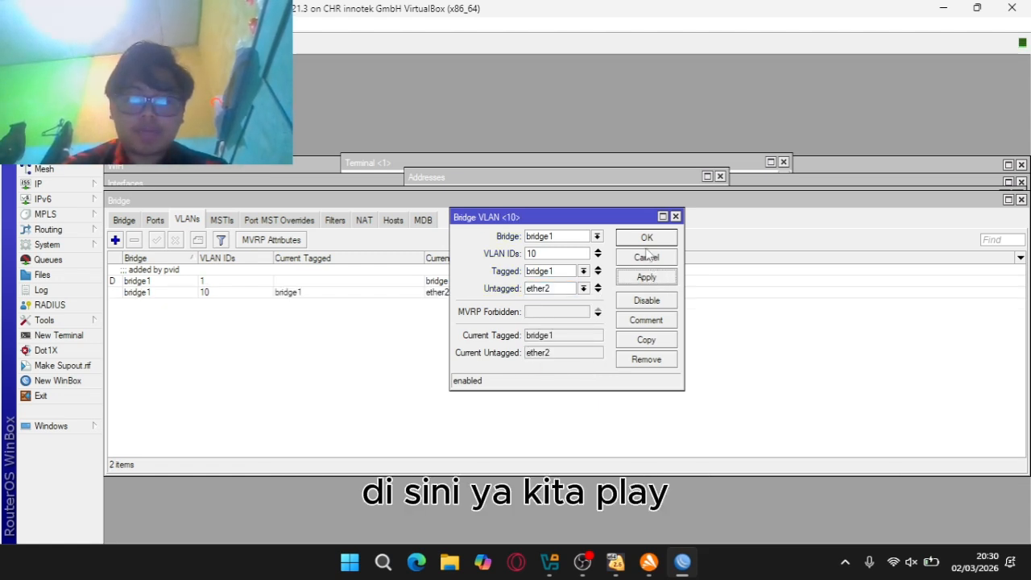
left_click(646, 237)
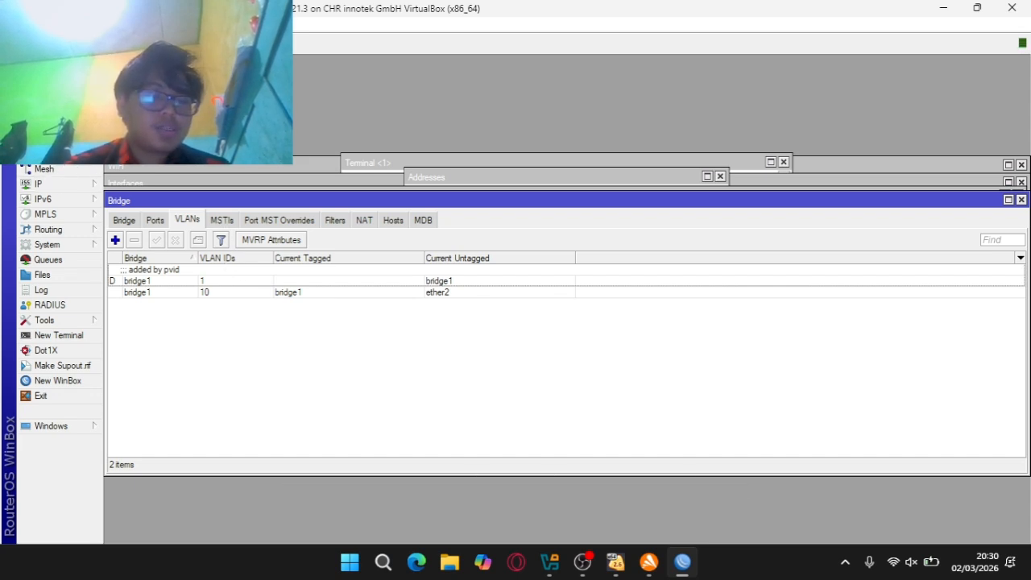
Verify that VLAN filtering is enabled in bridge1's VLAN settings
left_click(320, 183)
left_click(131, 203)
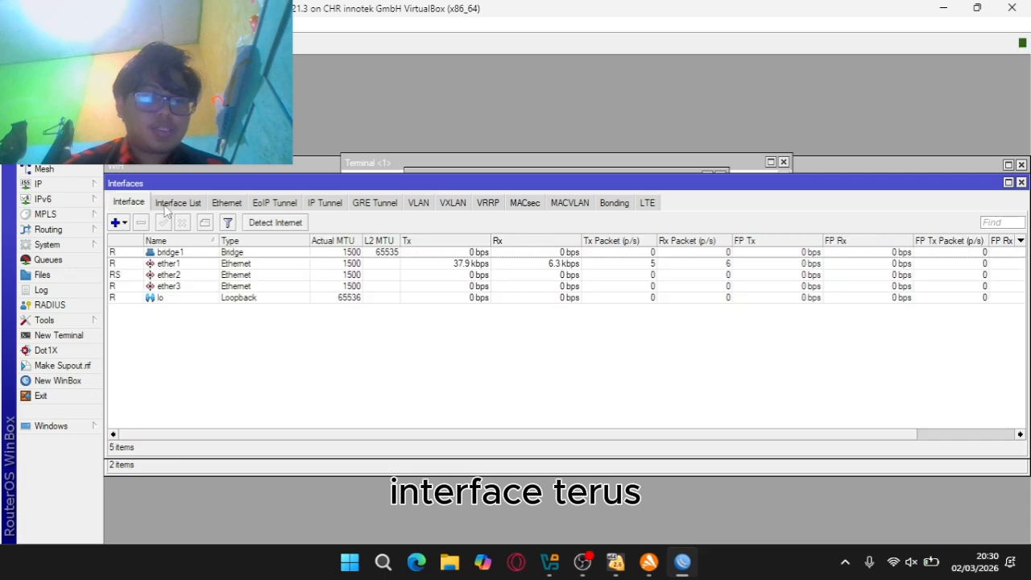
double_click(244, 252)
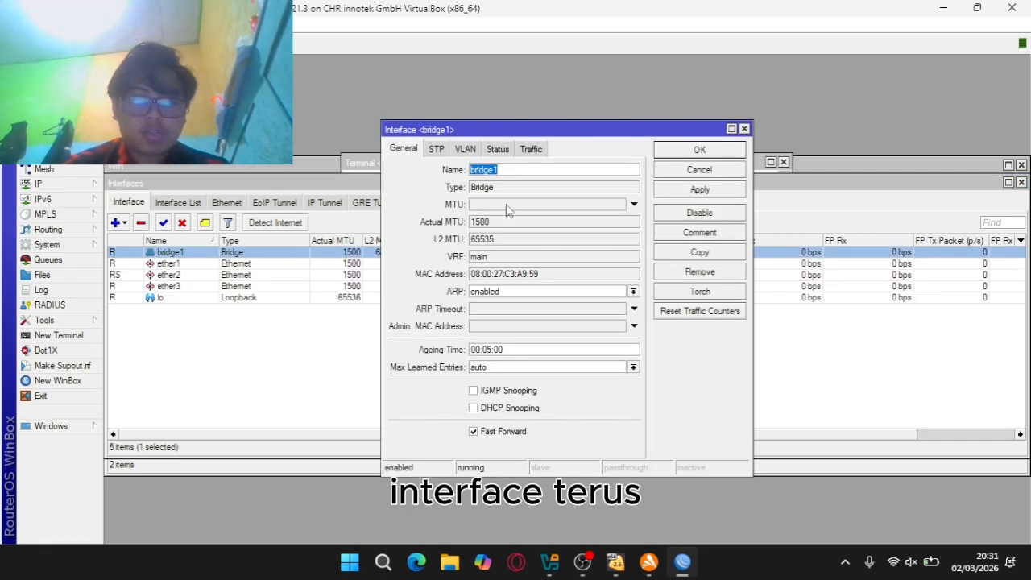
left_click(436, 149)
left_click(466, 149)
left_click(476, 170)
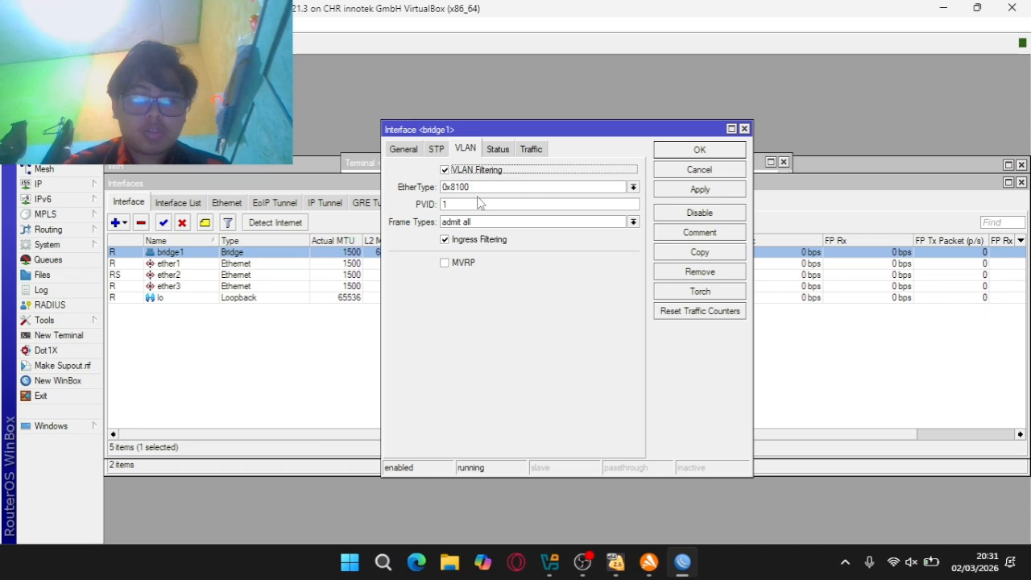
left_click(744, 130)
Add a new VLAN interface with VLAN ID 10 on parent interface ether2
left_click(417, 203)
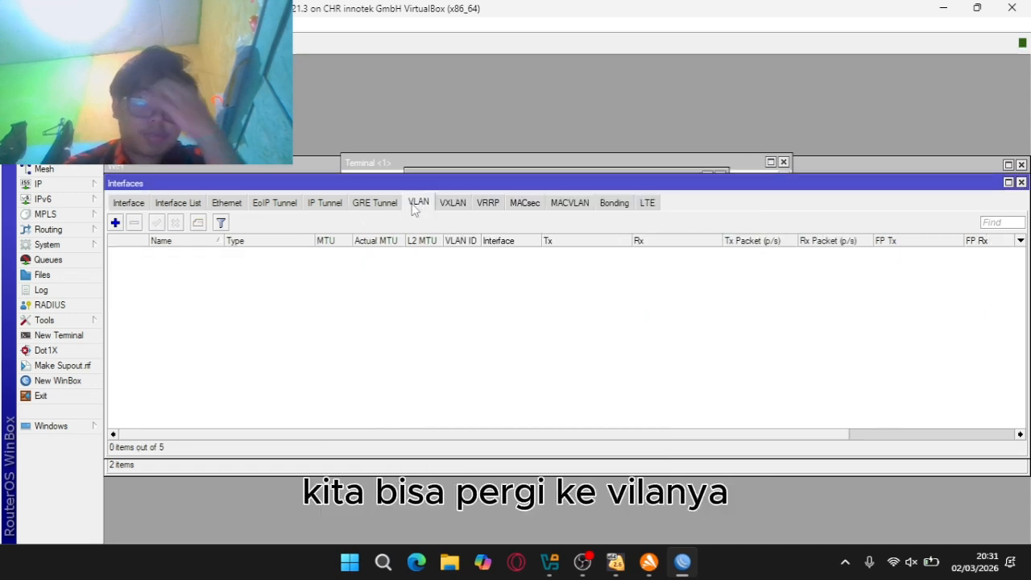
left_click(115, 223)
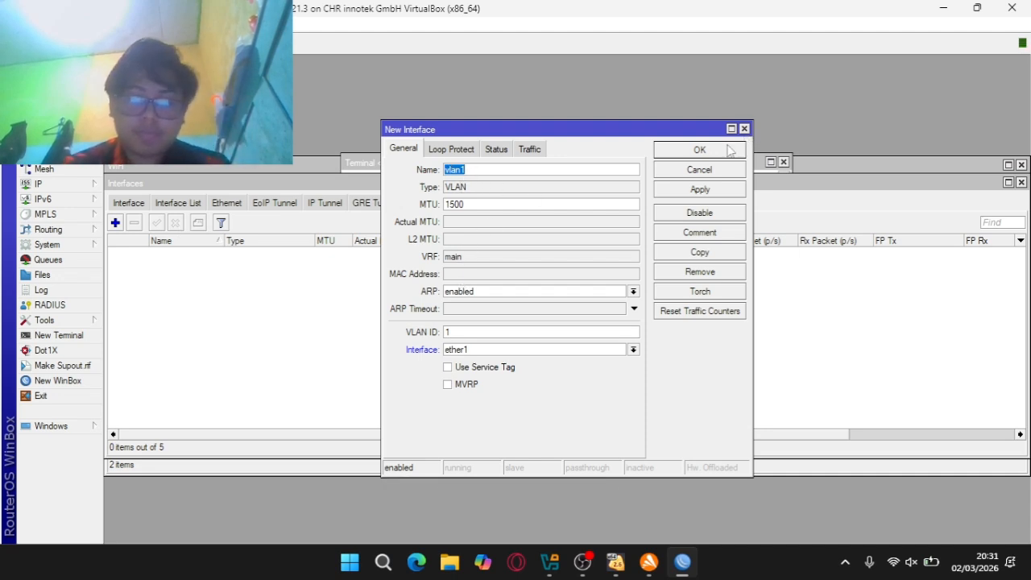
left_click(472, 336)
type("0")
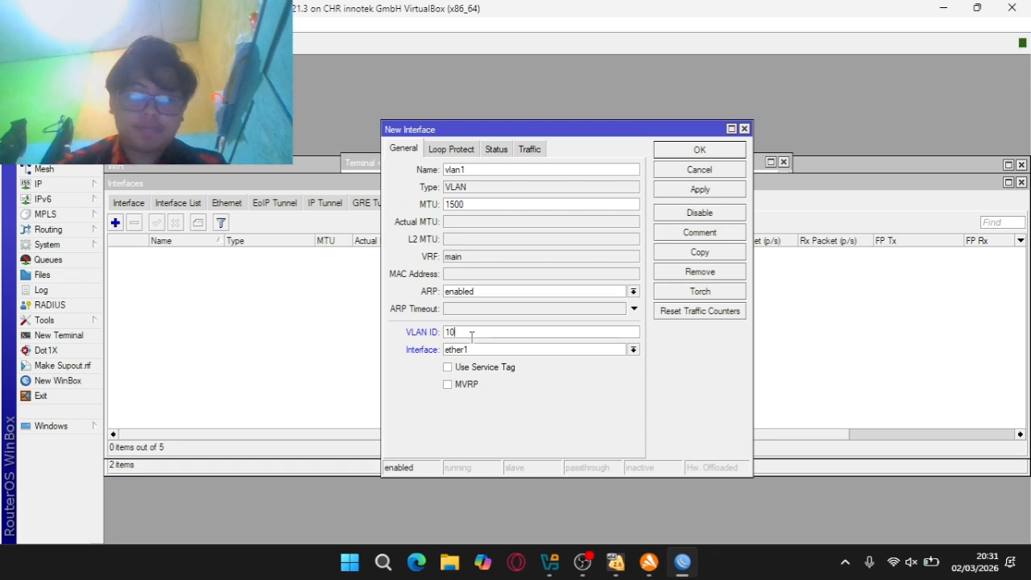
left_click(478, 348)
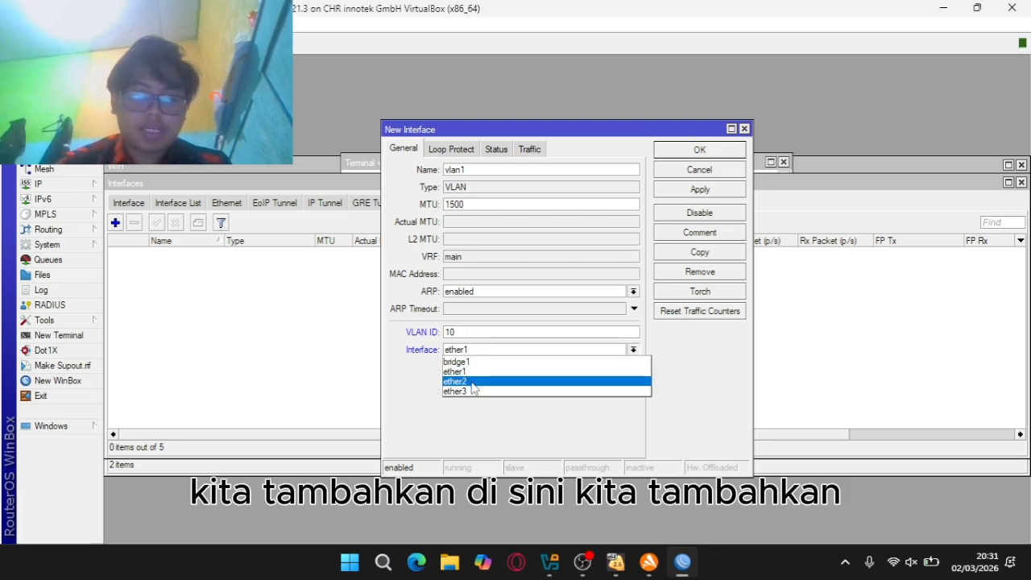
left_click(475, 382)
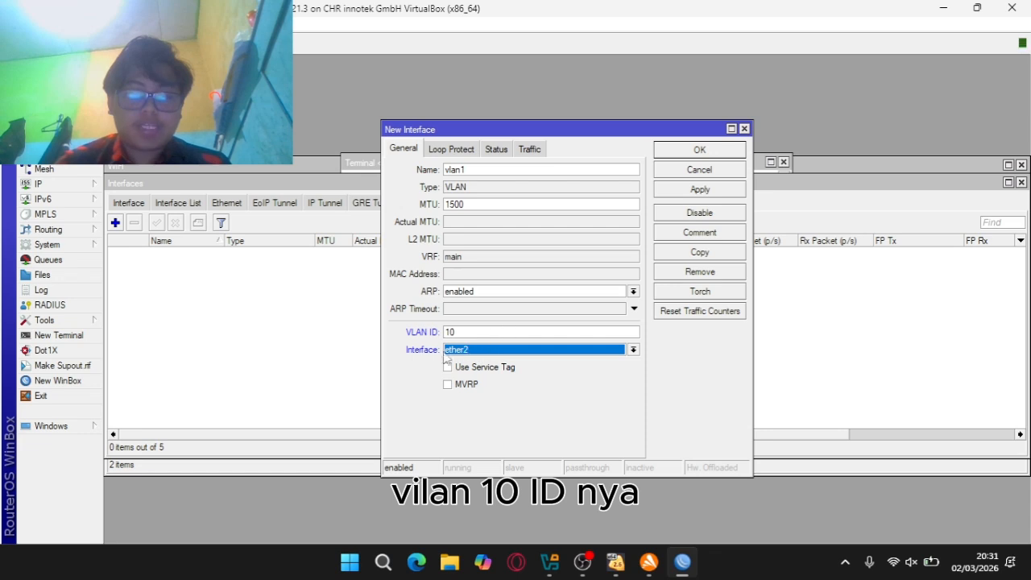
left_click(533, 351)
left_click(525, 353)
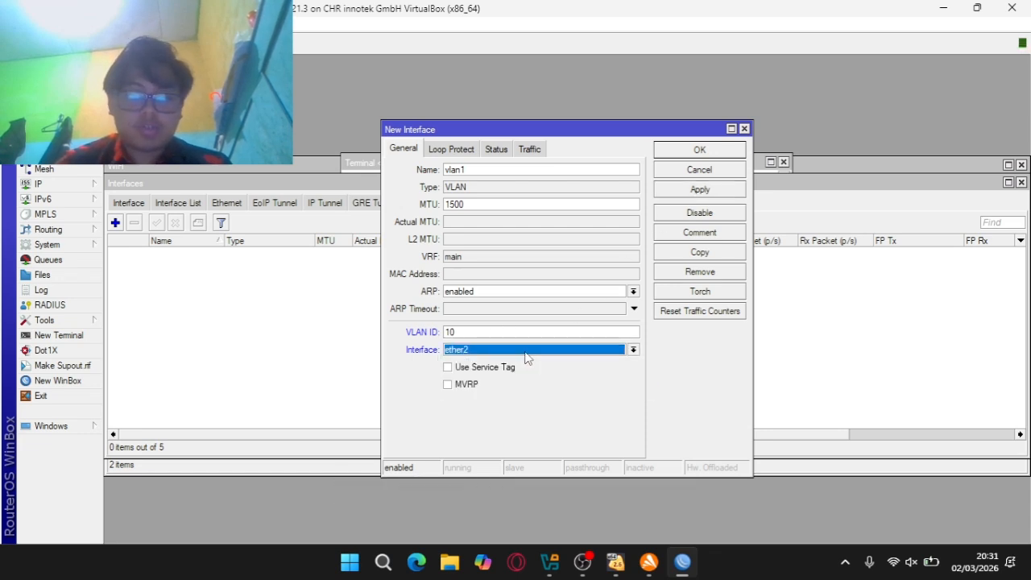
Name the interface vlan10, keep ether2 as its parent, and save it
left_click(518, 169)
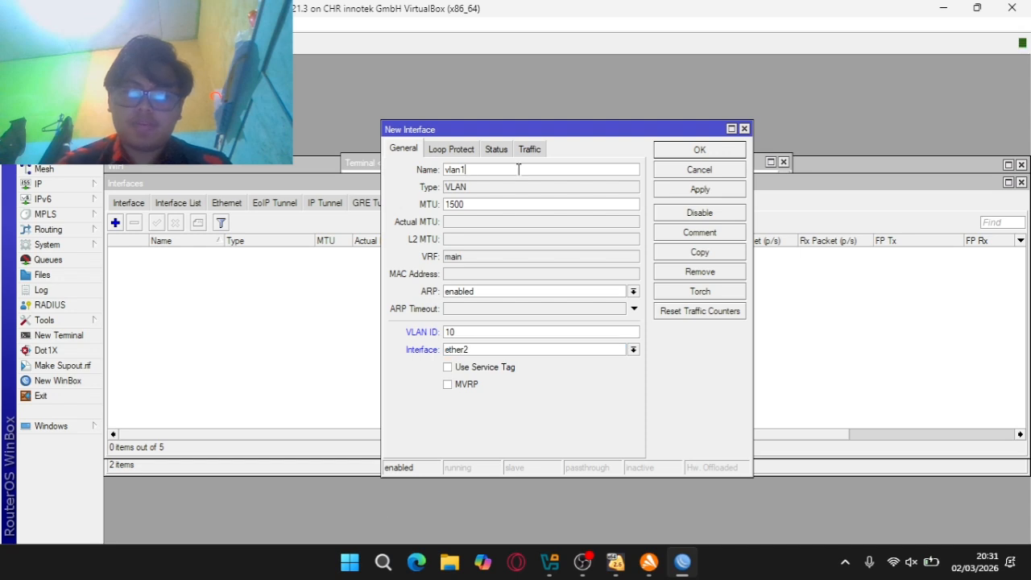
left_click(506, 353)
left_click(481, 363)
left_click(477, 352)
left_click(466, 381)
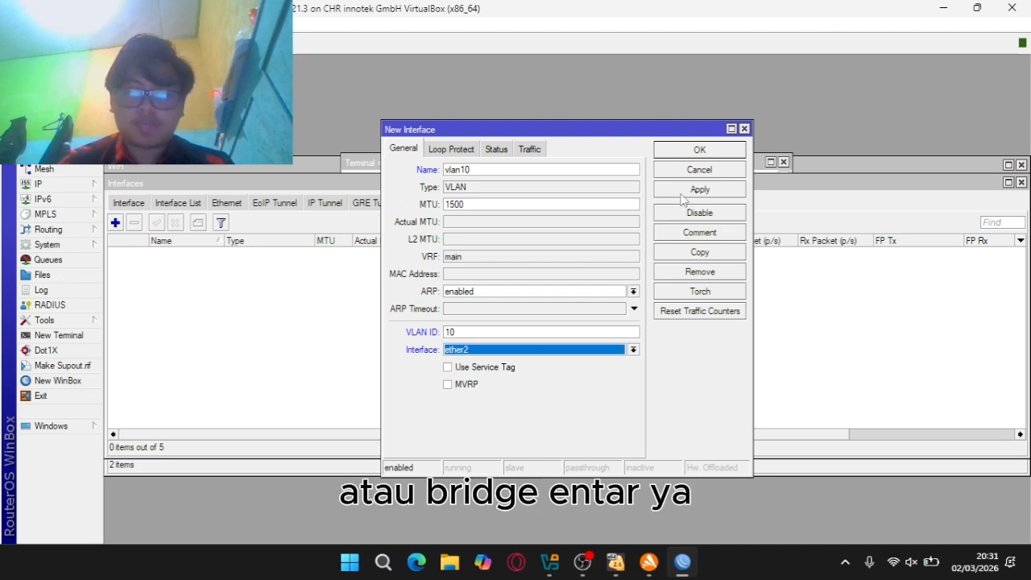
left_click(682, 194)
left_click(682, 151)
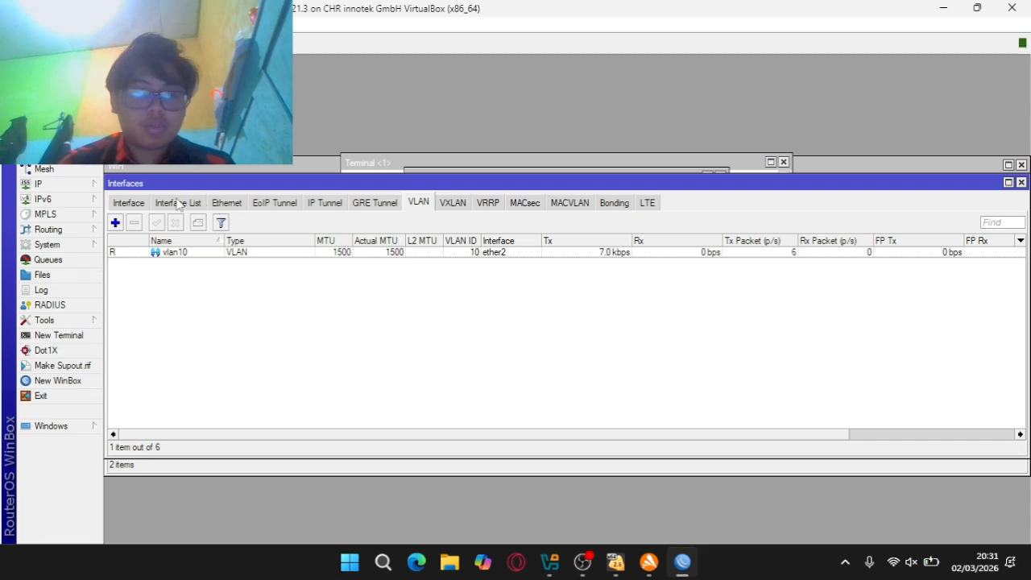
Change vlan10's parent interface from ether2 to bridge1 and apply it
left_click(129, 203)
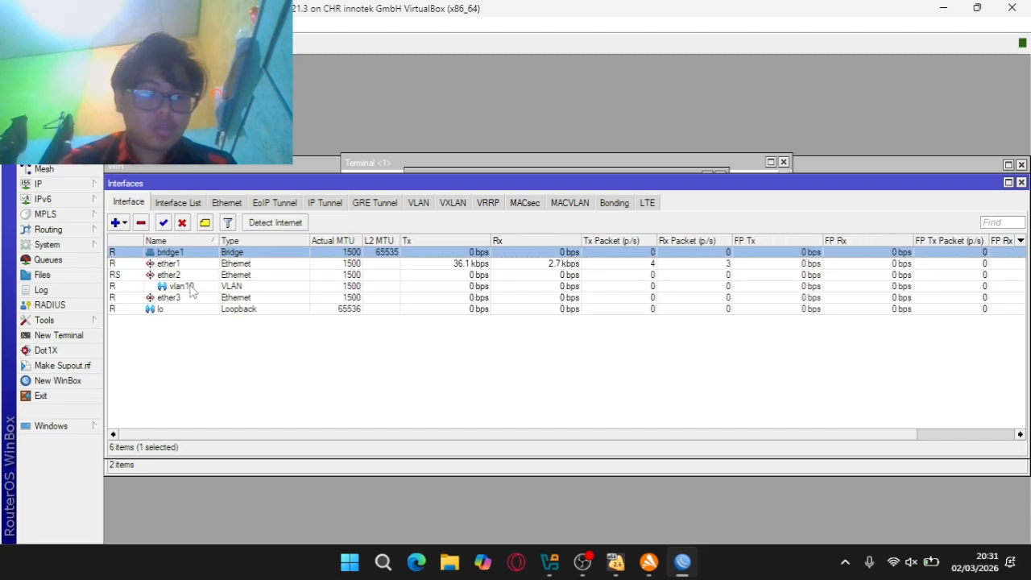
left_click(376, 203)
left_click(418, 203)
double_click(361, 252)
left_click(481, 349)
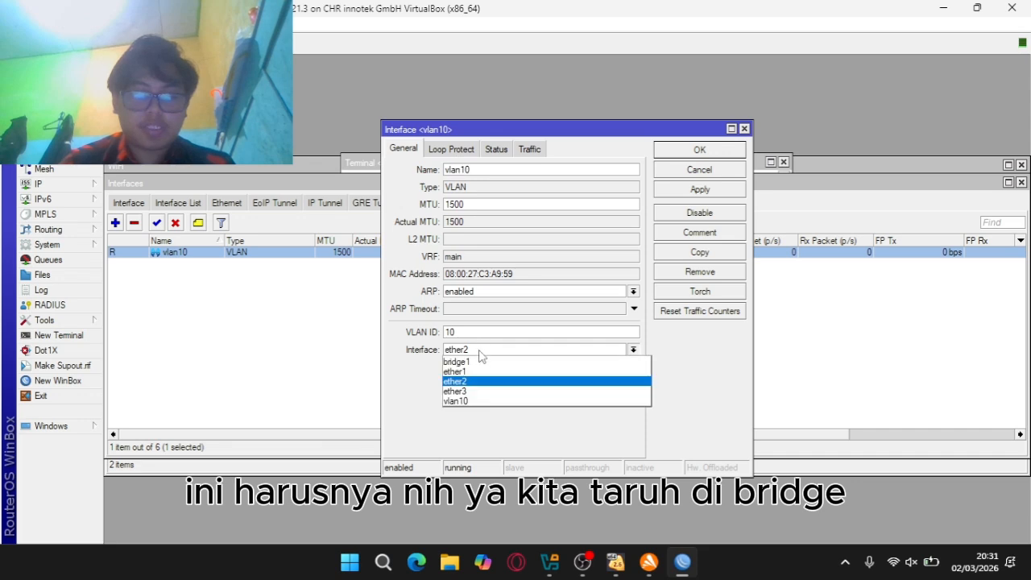
left_click(483, 362)
left_click(700, 191)
left_click(698, 169)
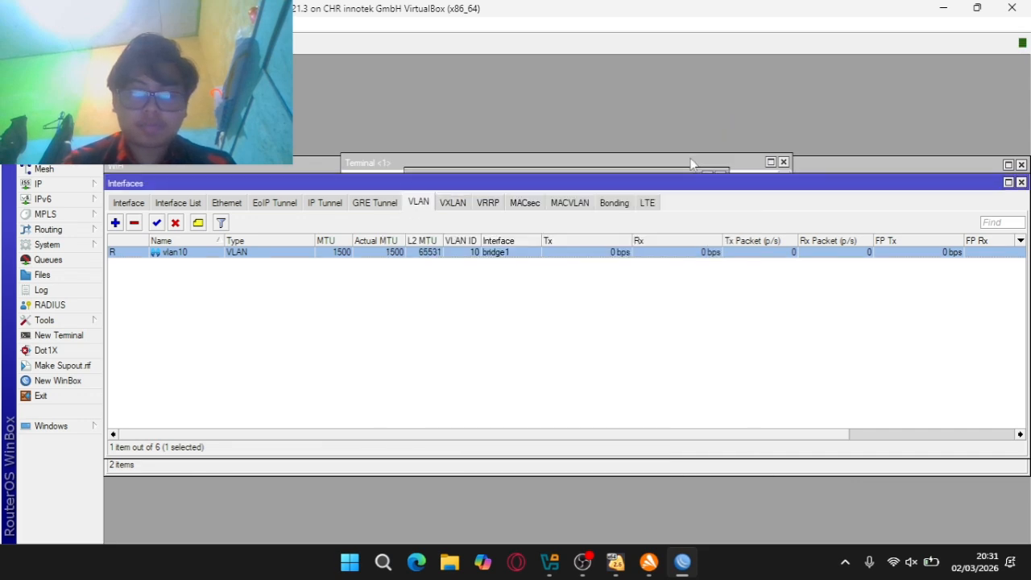
Confirm bridge1 as vlan10's parent, save, and review the full interface list
double_click(453, 253)
left_click(456, 350)
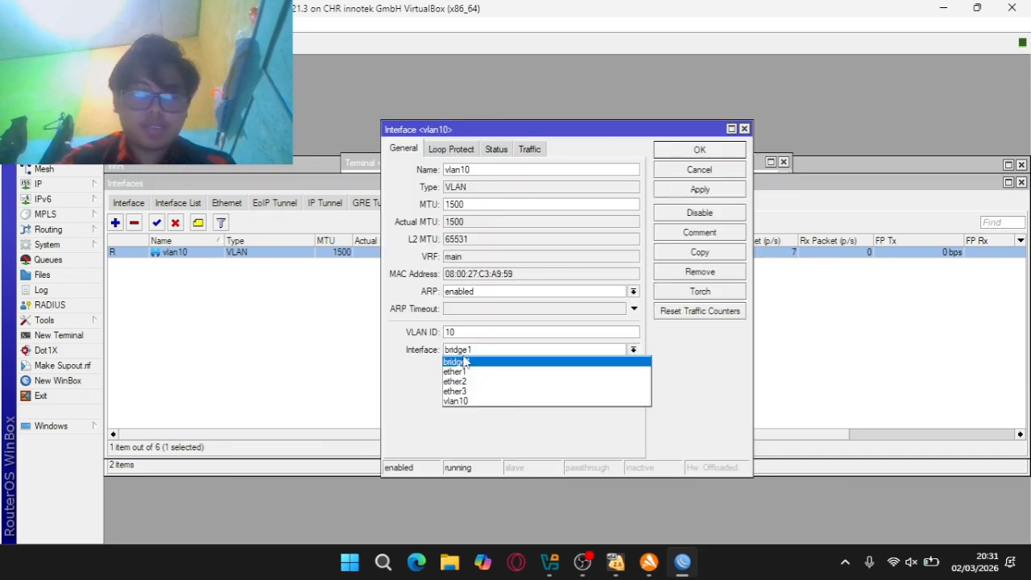
left_click(459, 362)
left_click(684, 194)
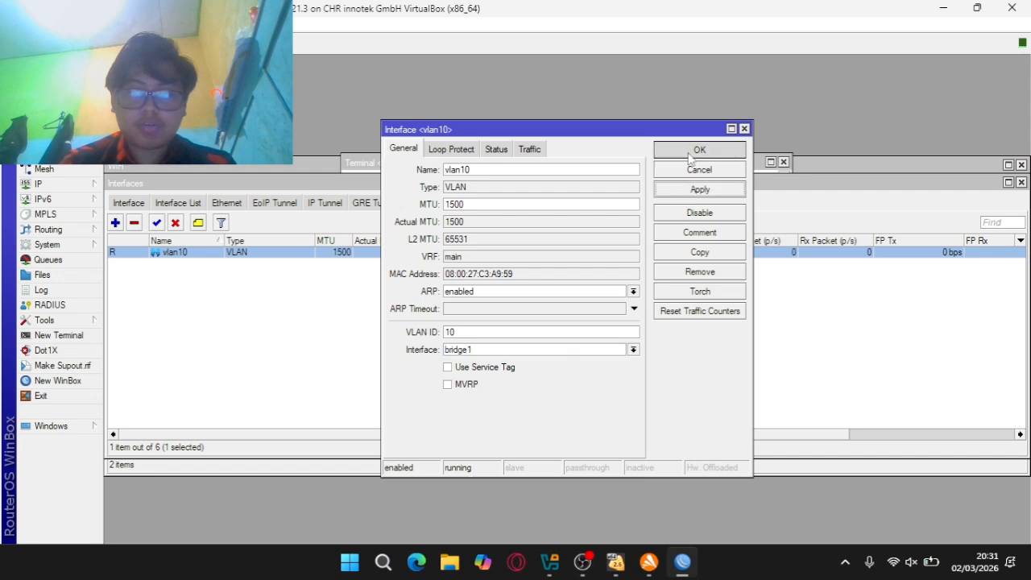
left_click(692, 155)
left_click(127, 203)
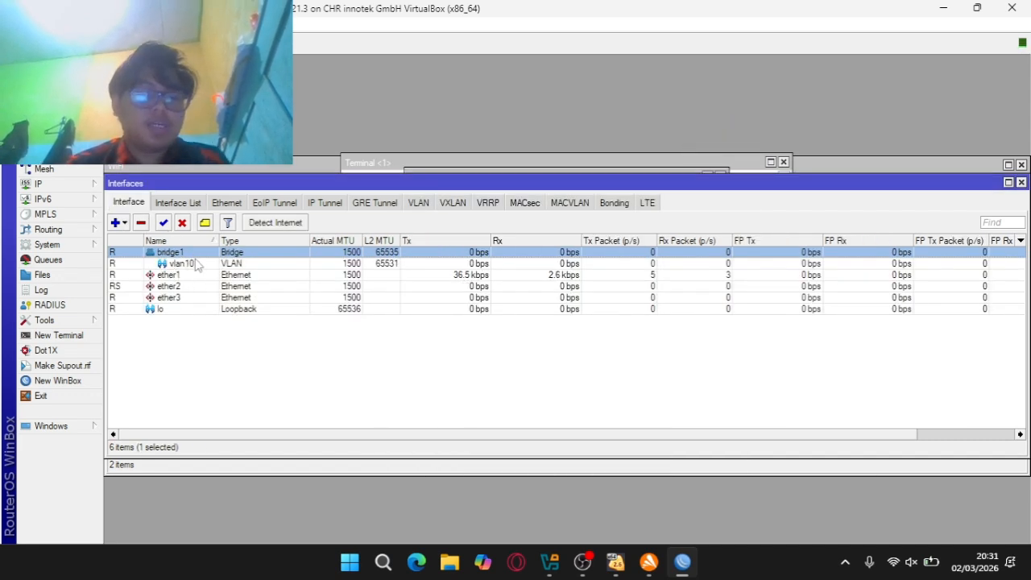
left_click(63, 183)
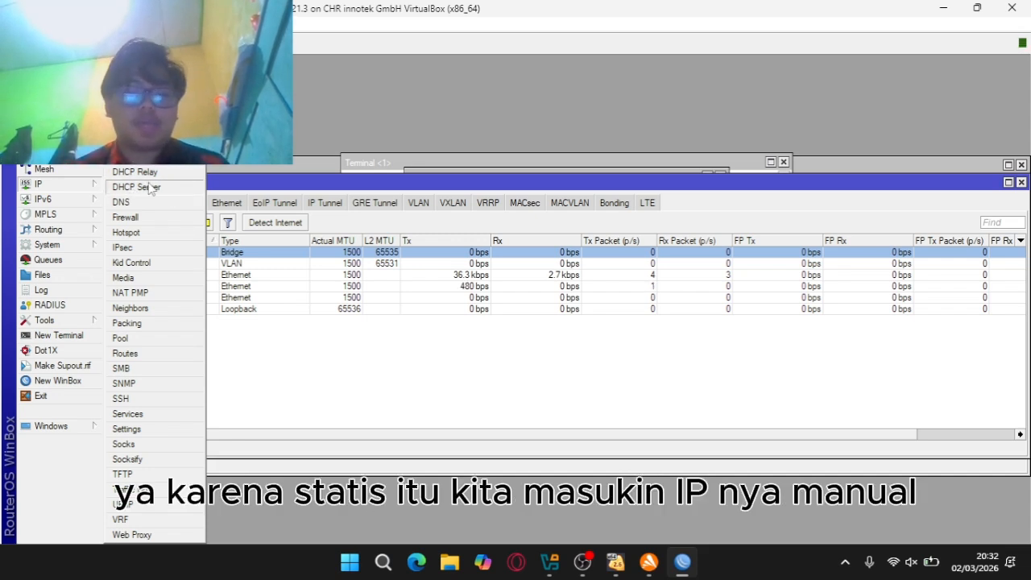
Add a new IP address entry of 192.168.10.1/24
left_click(79, 183)
left_click(133, 125)
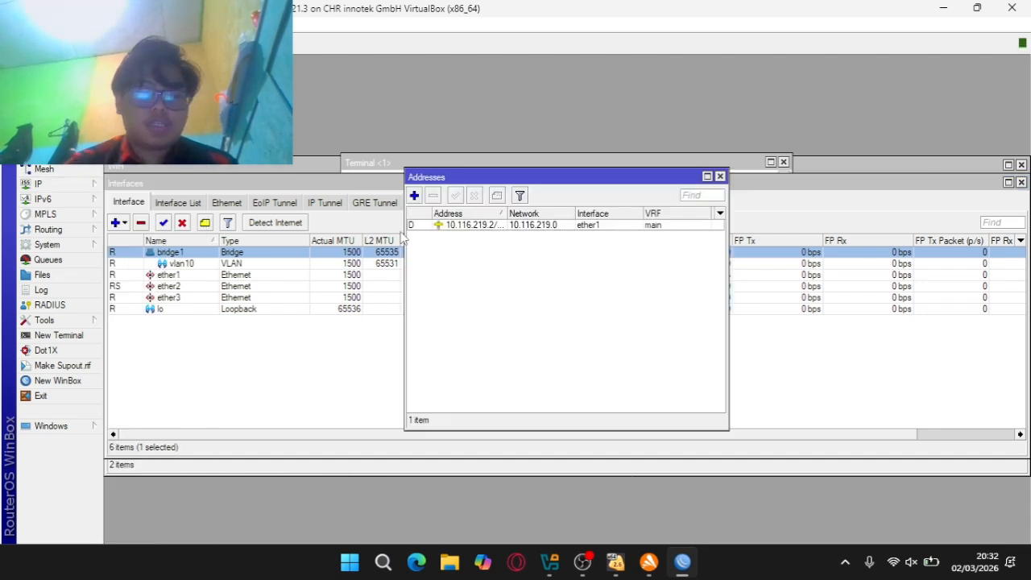
left_click(414, 195)
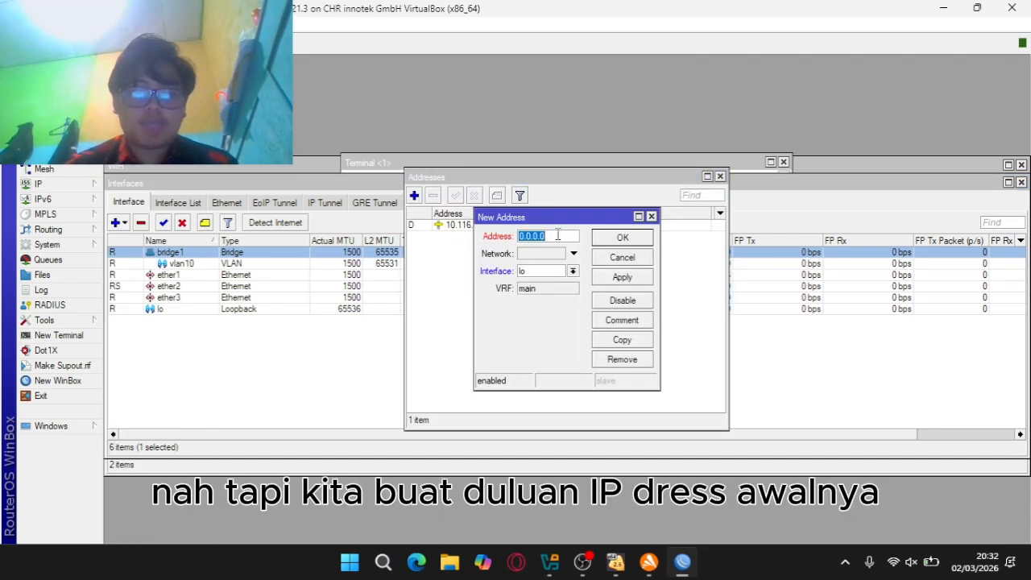
type("192.")
type("169")
key("BackSpace")
type("8.10")
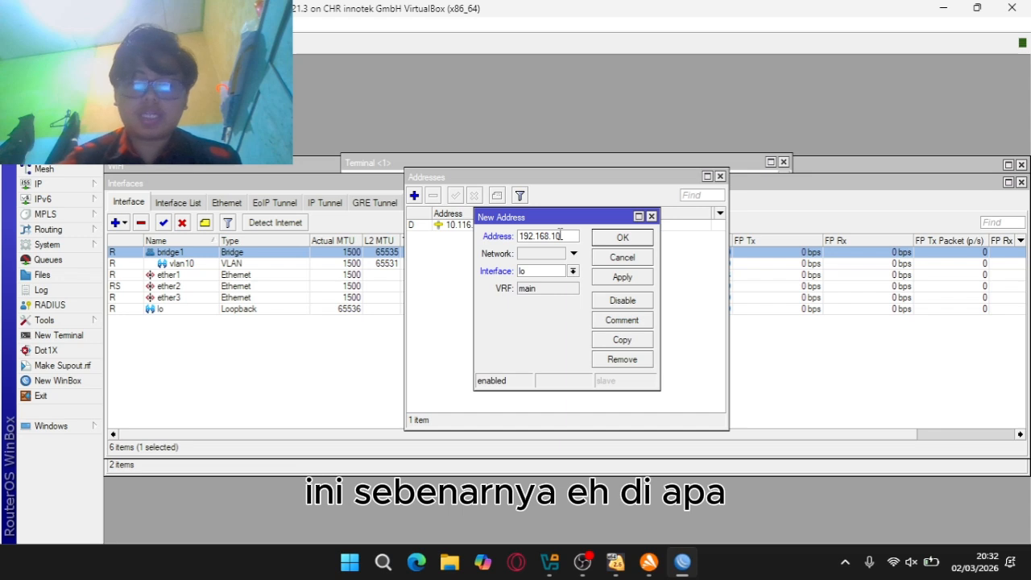
key("BackSpace")
key("BackSpace")
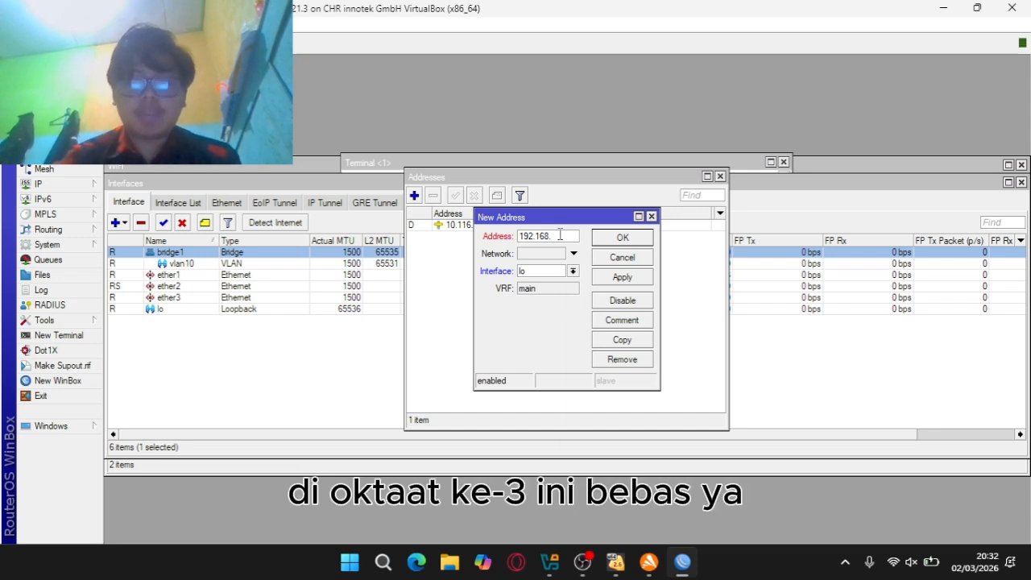
type("10")
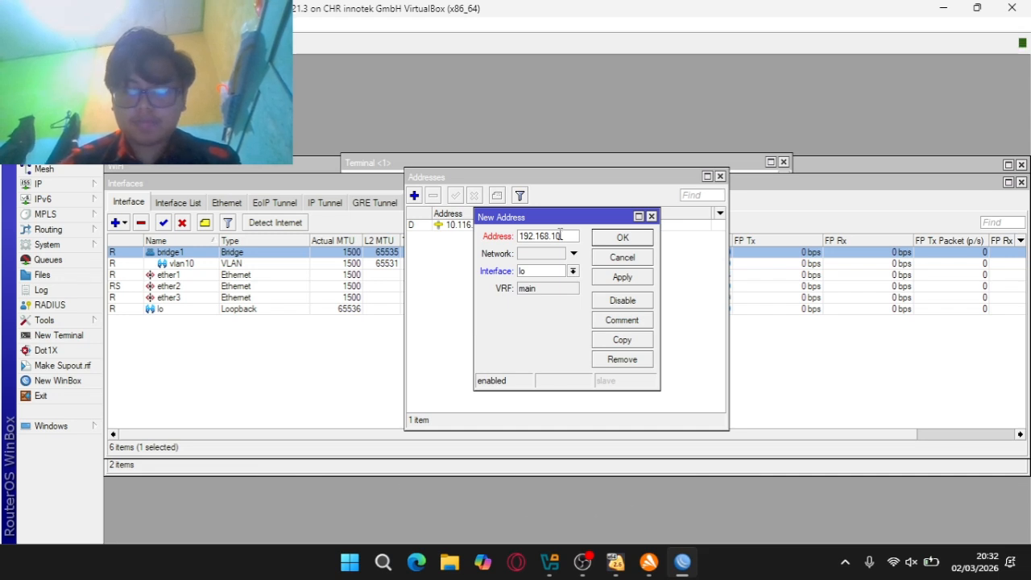
type(".")
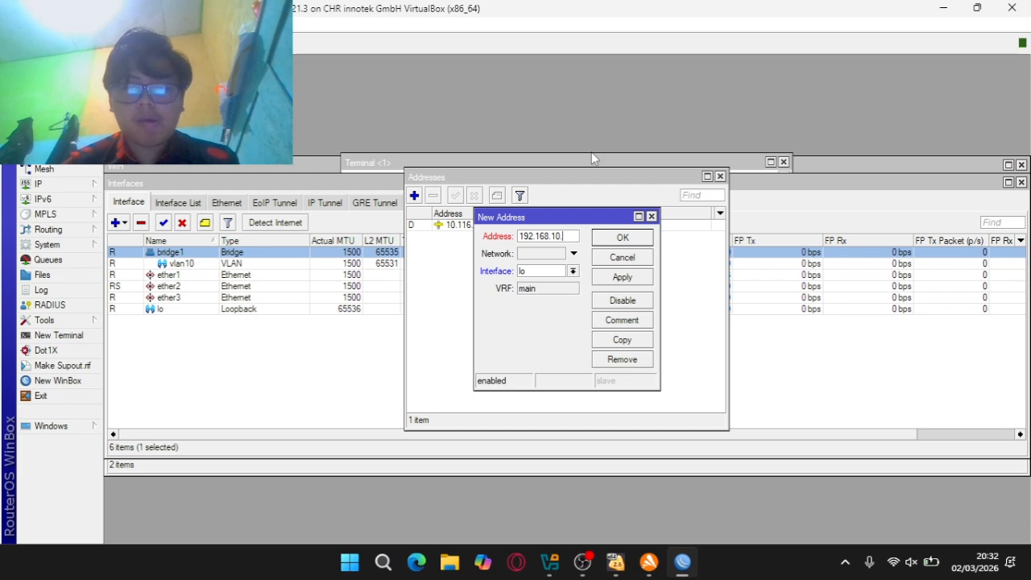
type("1/24")
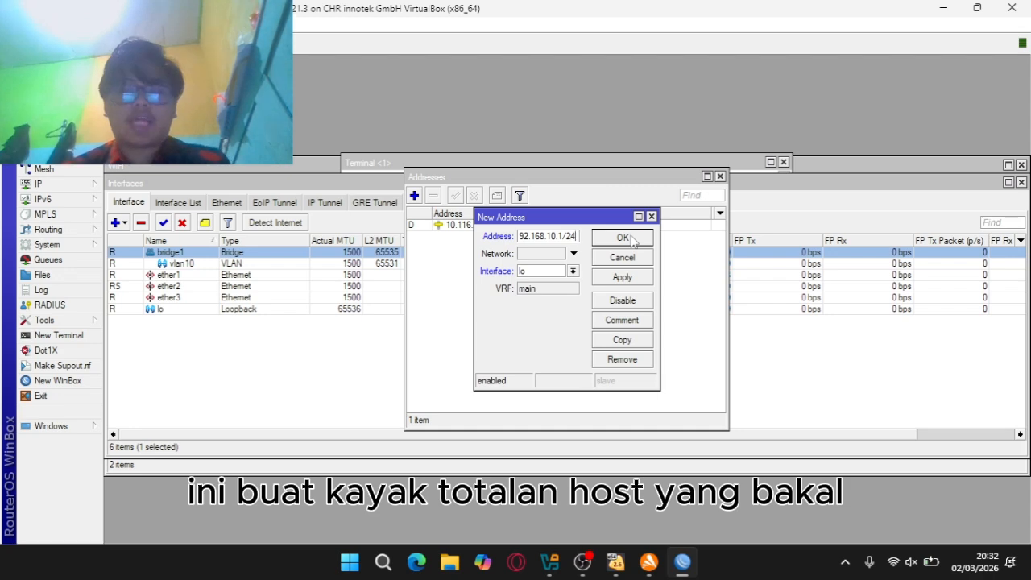
Assign the 192.168.10.1/24 address to vlan10 and save it
left_click(573, 271)
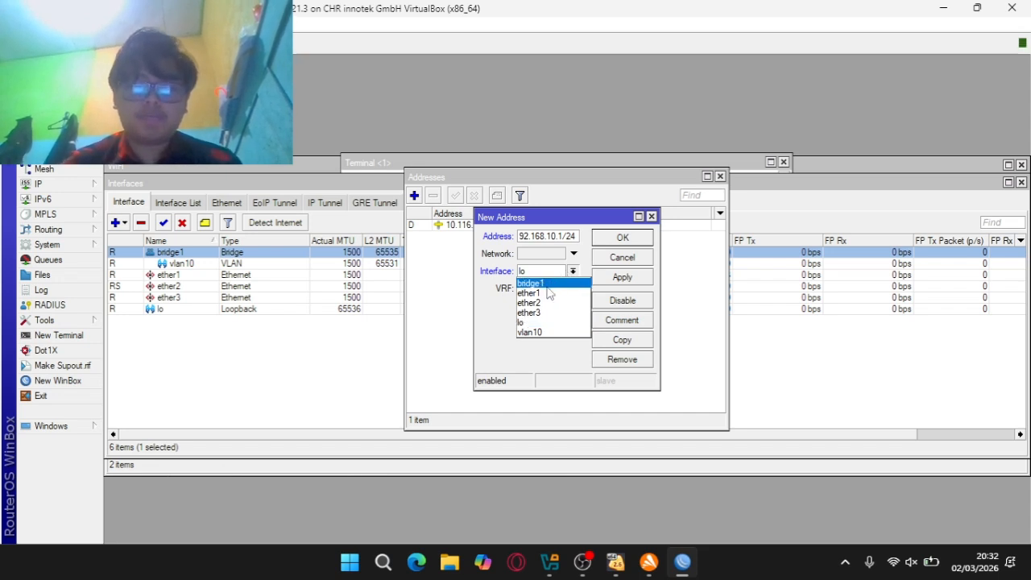
left_click(532, 332)
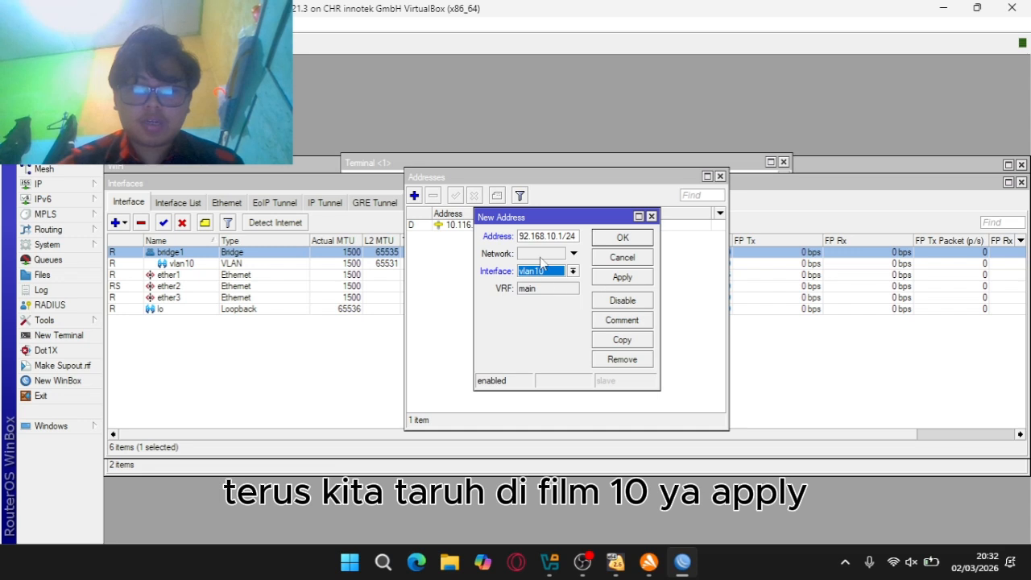
left_click(621, 278)
left_click(642, 238)
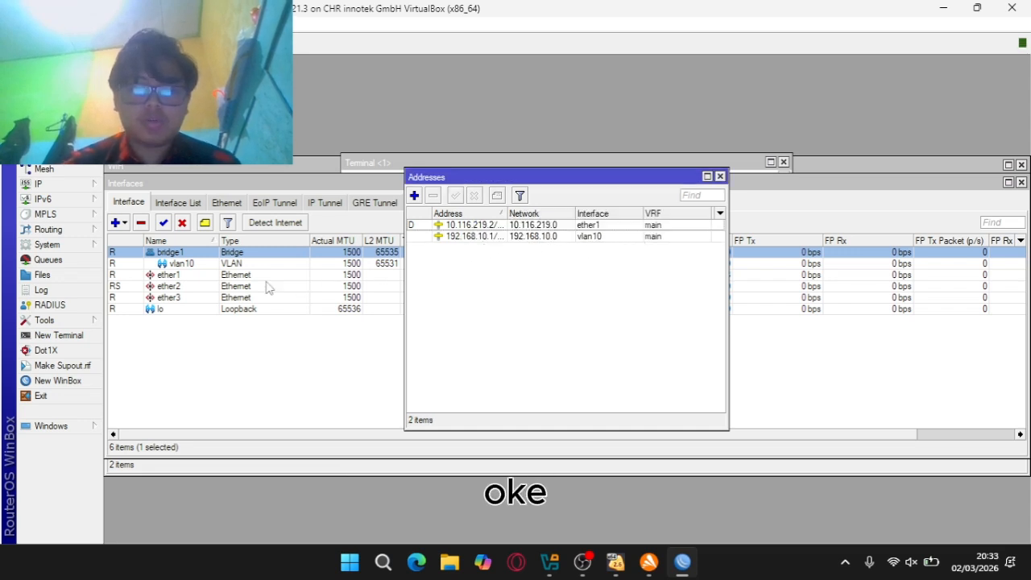
left_click(66, 185)
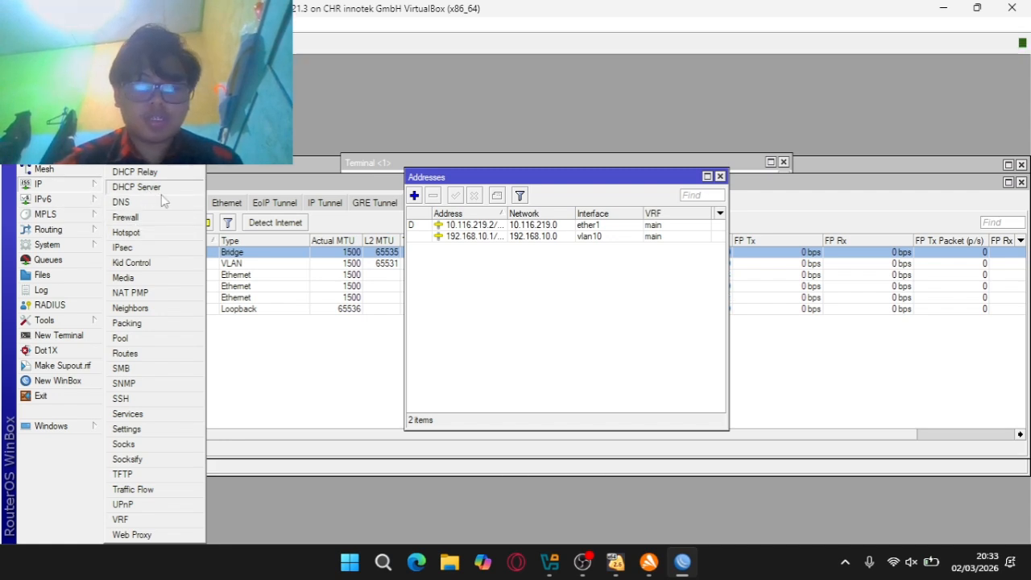
Launch DHCP Setup and choose vlan10 as the interface to serve
left_click(549, 241)
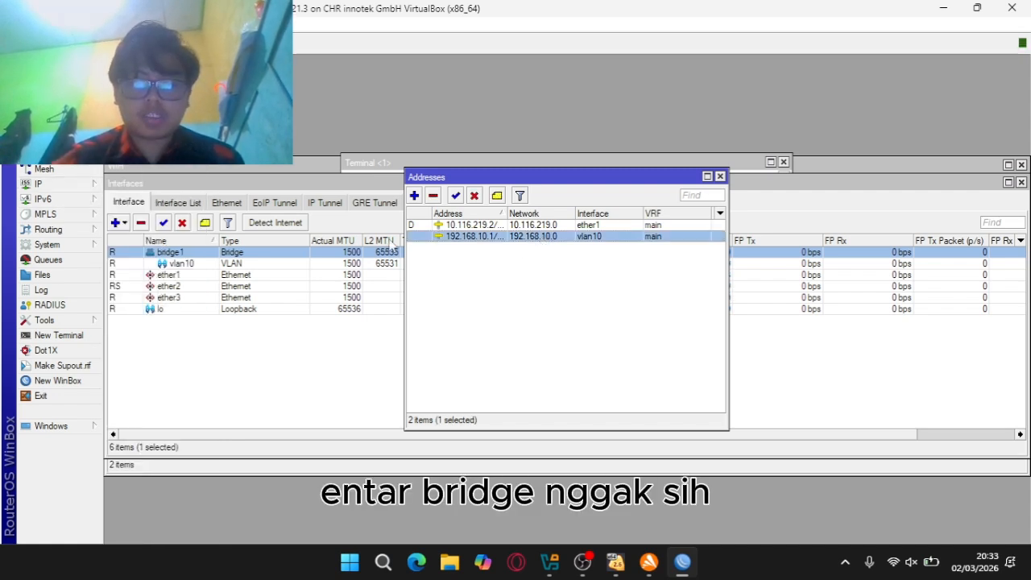
left_click(66, 186)
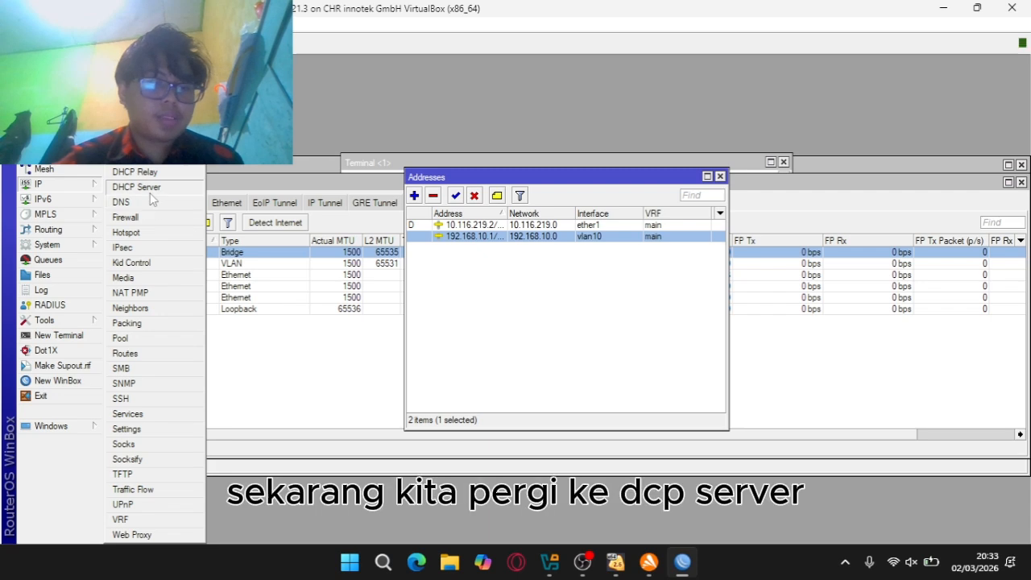
left_click(242, 186)
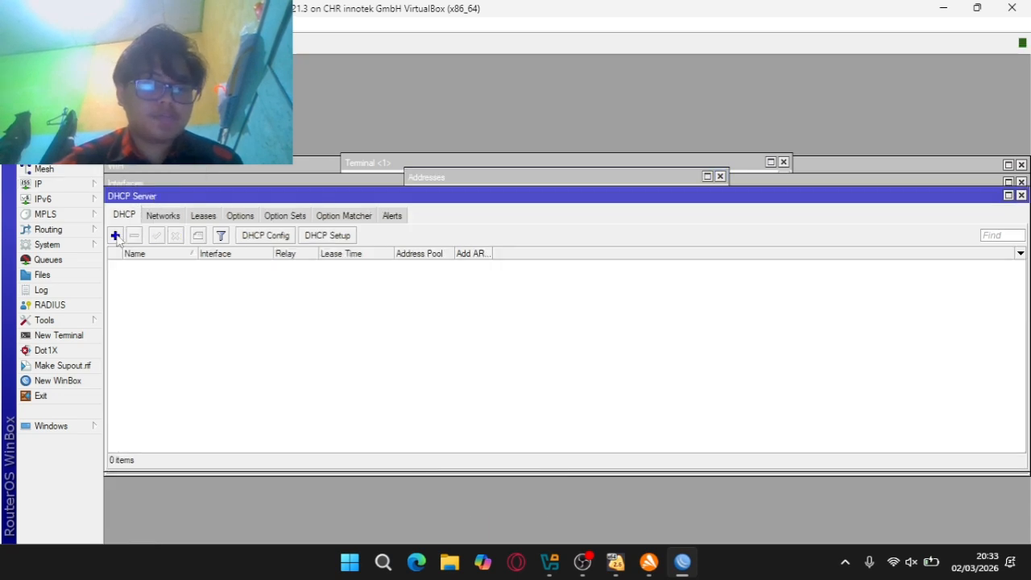
left_click(327, 235)
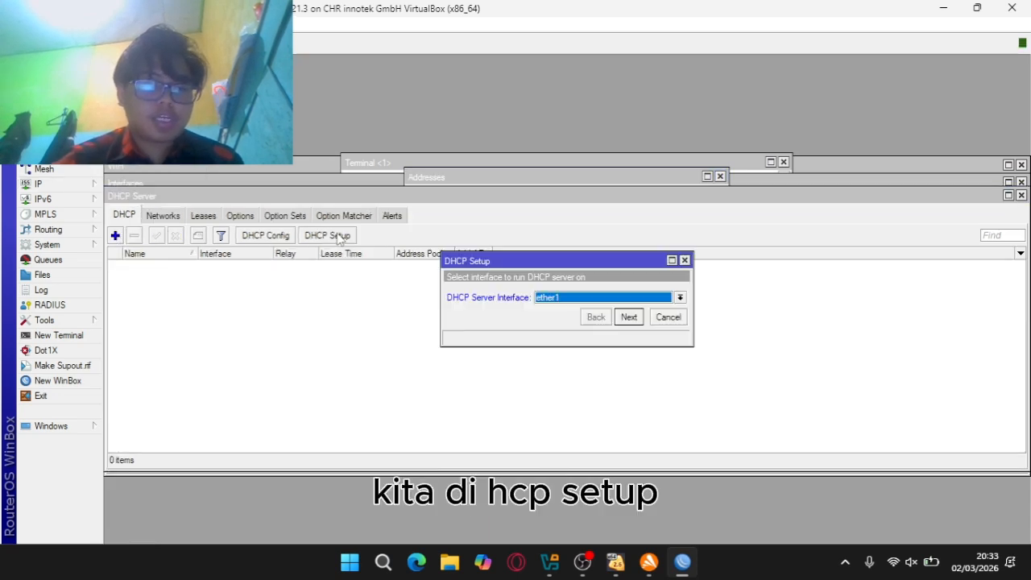
left_click(569, 300)
left_click(539, 348)
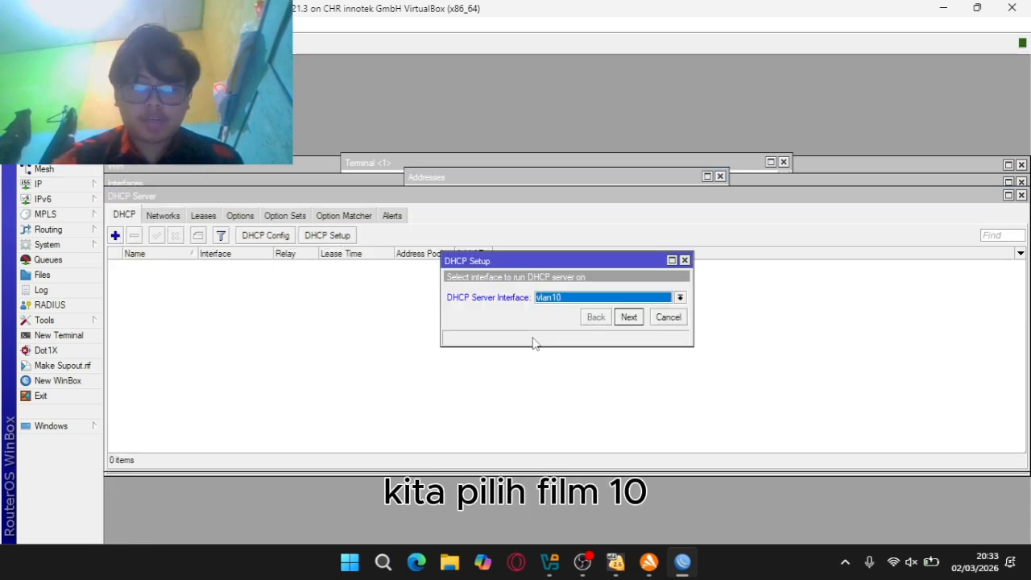
left_click(629, 318)
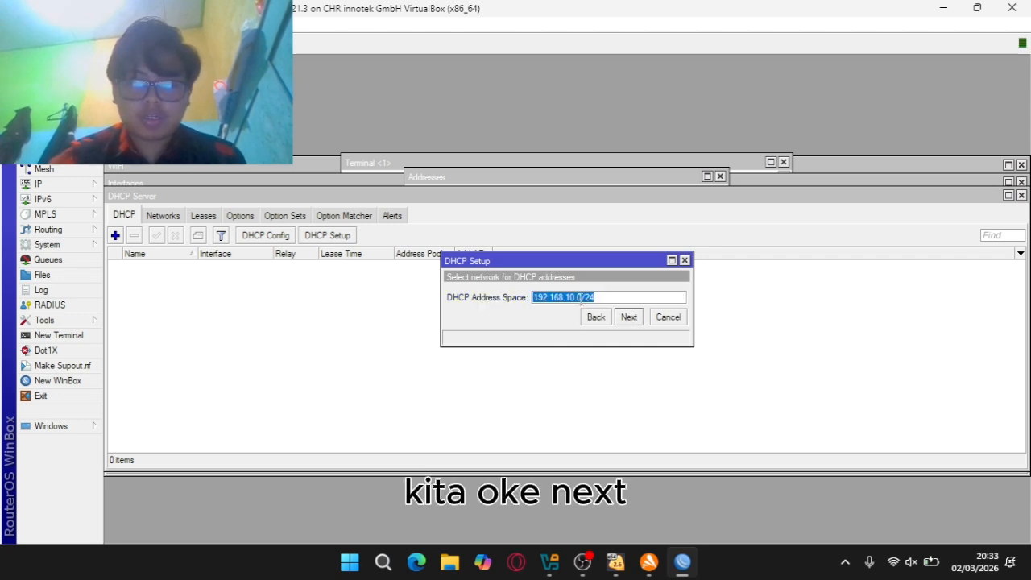
Accept 192.168.10.0/24, gateway 192.168.10.1, pool .2–.254, DNS 8.8.8.8, 30-minute lease
left_click(628, 317)
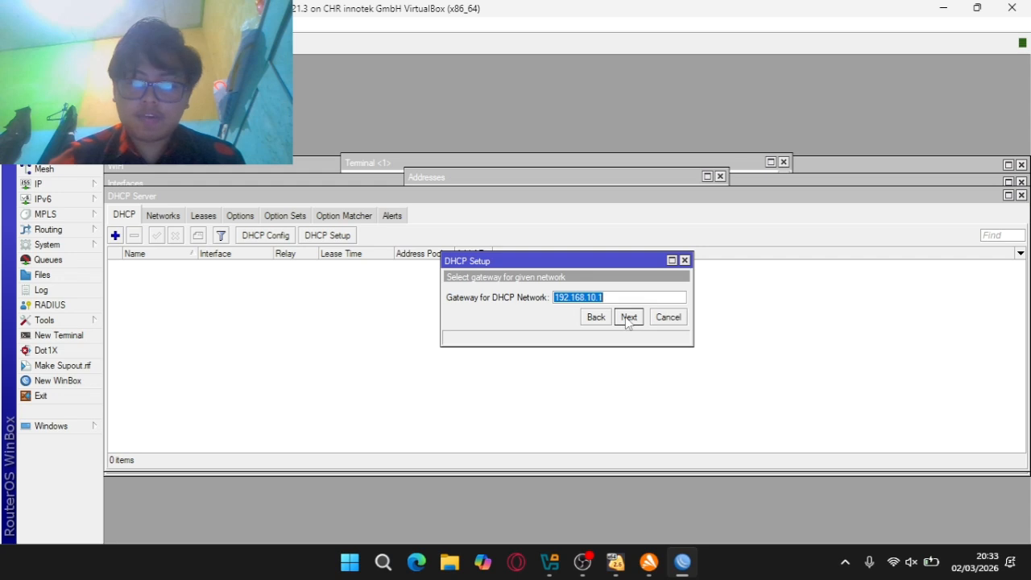
left_click(628, 318)
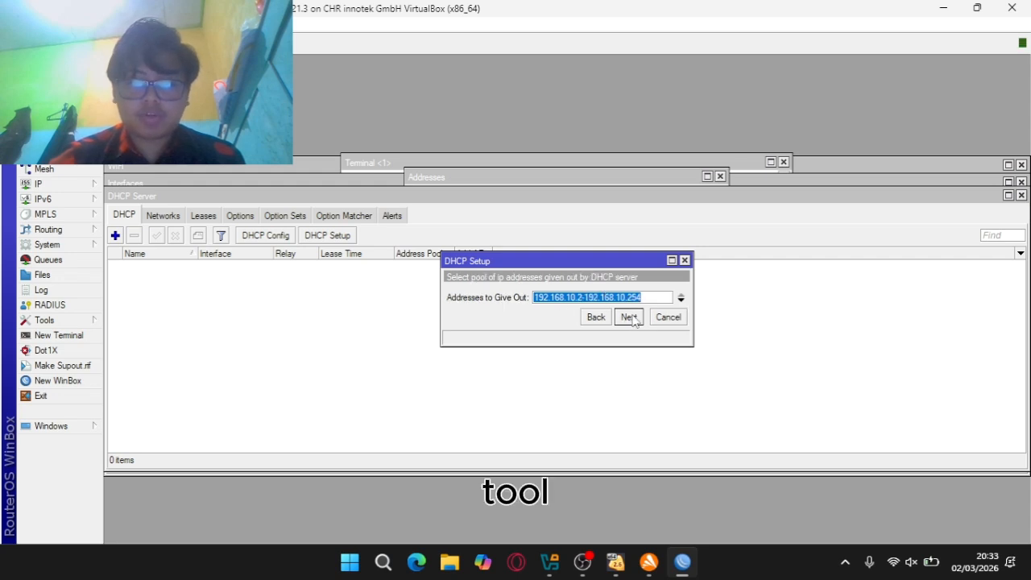
left_click(628, 317)
left_click(473, 300)
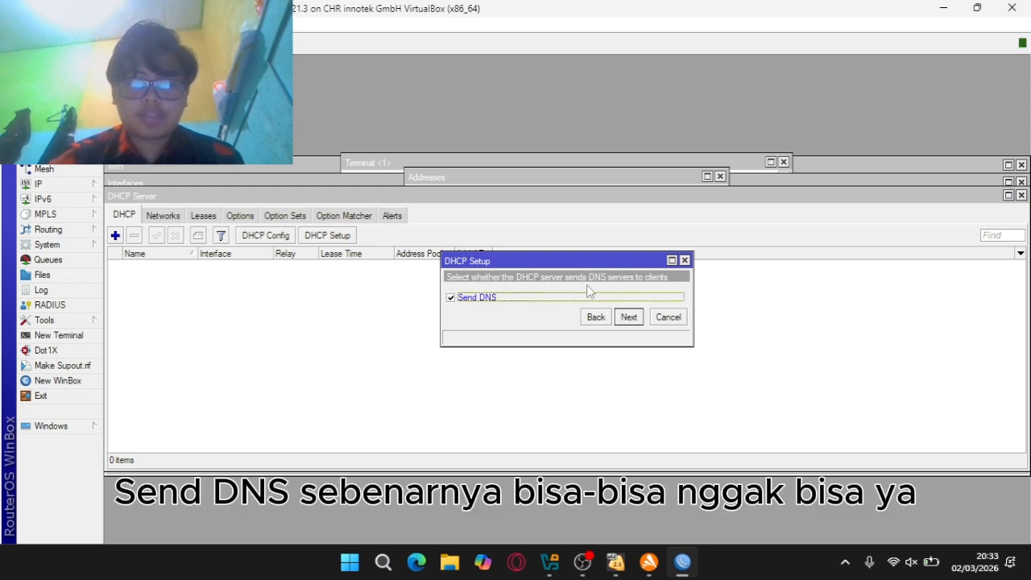
left_click(628, 318)
left_click_drag(554, 297, 497, 298)
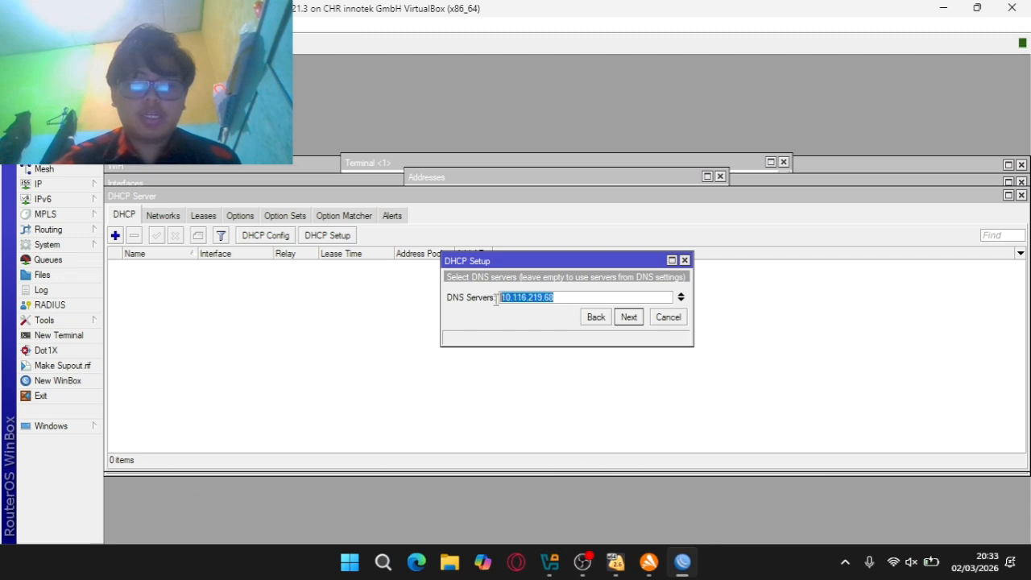
type("8.8.8.8")
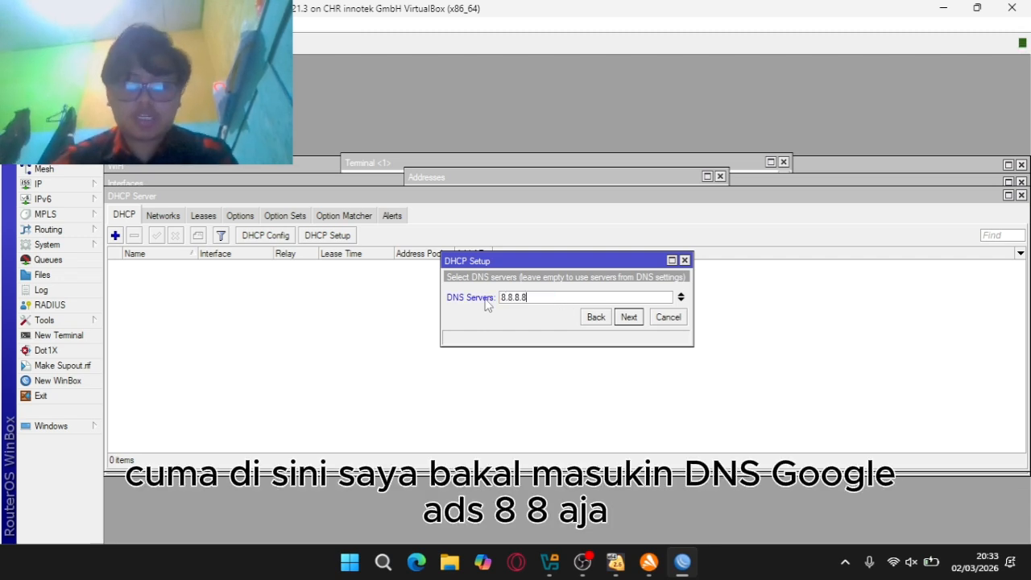
left_click(629, 317)
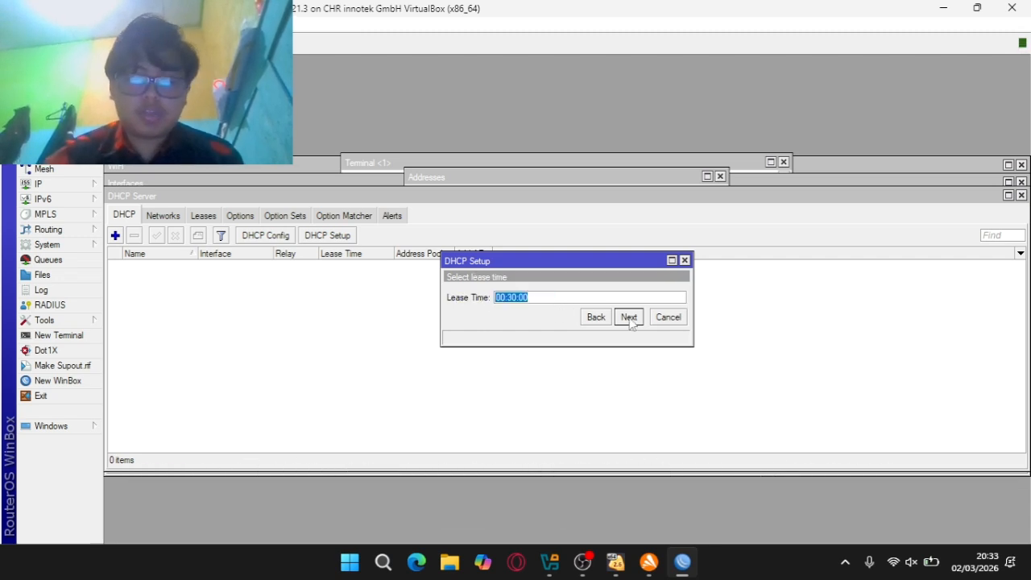
left_click(629, 318)
left_click(568, 294)
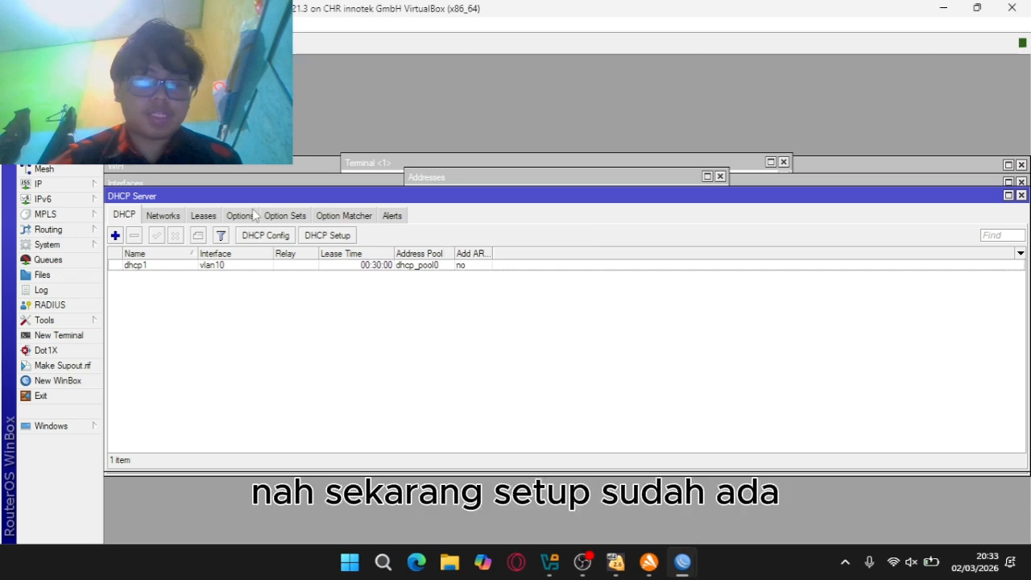
Review the DHCP servers, networks and leases lists, then return to the address list
left_click(163, 216)
left_click(124, 216)
left_click(163, 216)
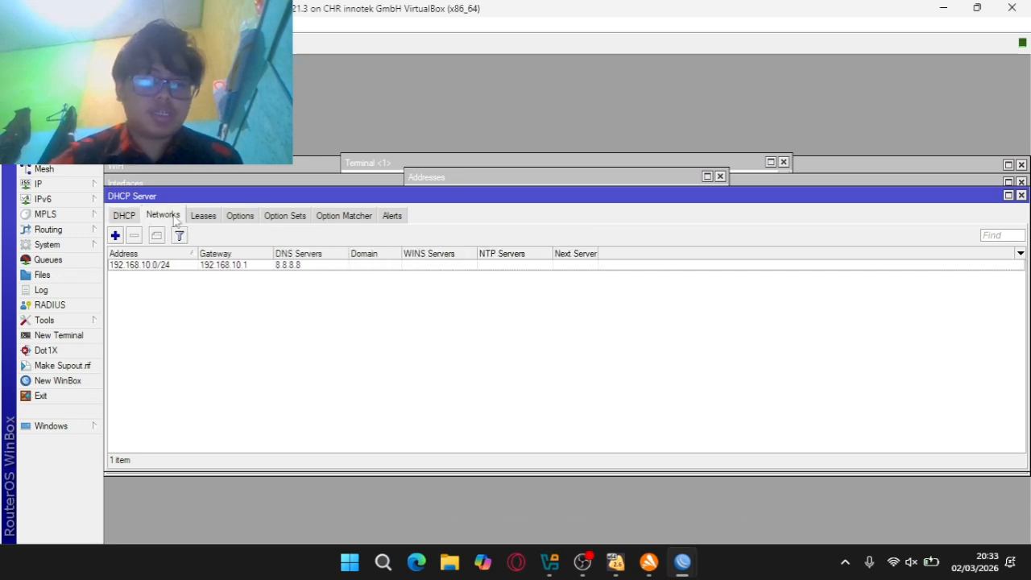
left_click(205, 218)
left_click(164, 216)
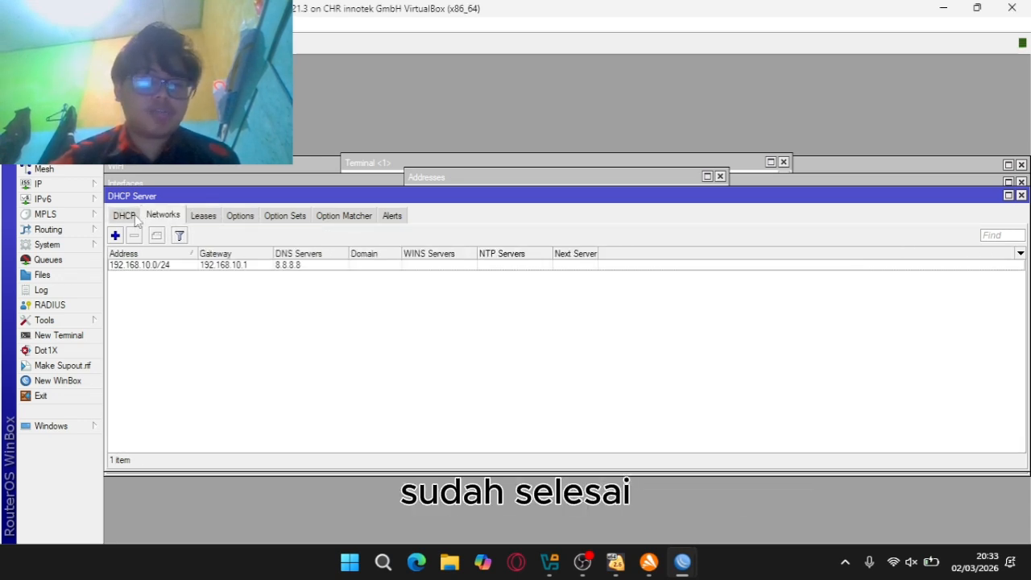
left_click(124, 215)
left_click(41, 183)
left_click(132, 126)
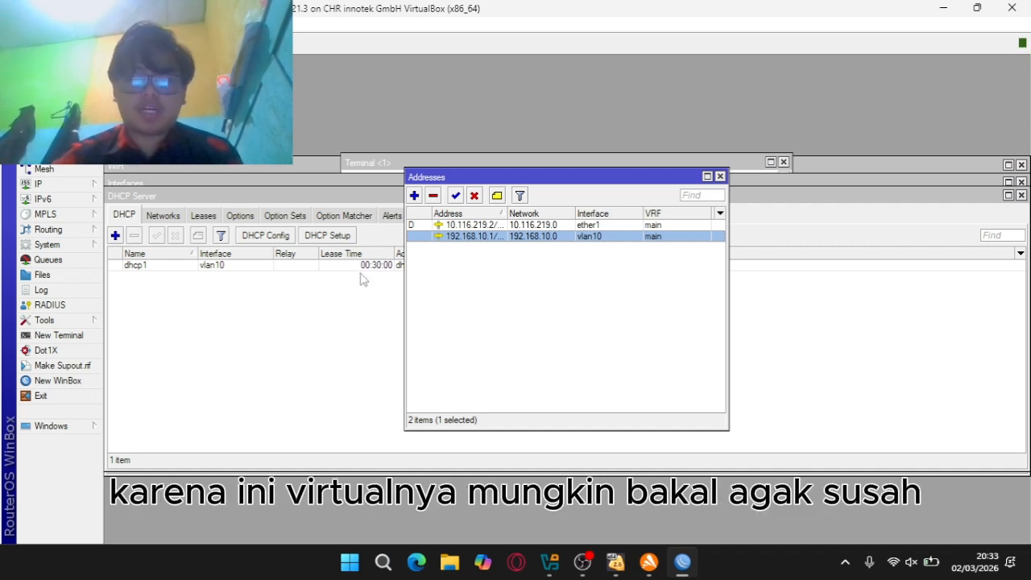
Switch to VirtualBox Manager and select the kaligacor VM to view its details
left_click(551, 563)
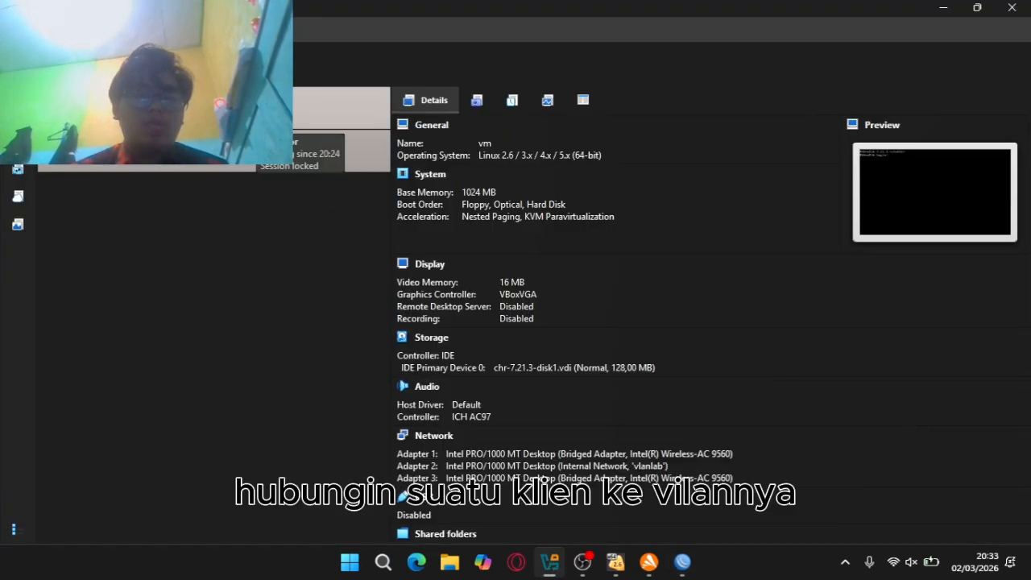
left_click(255, 114)
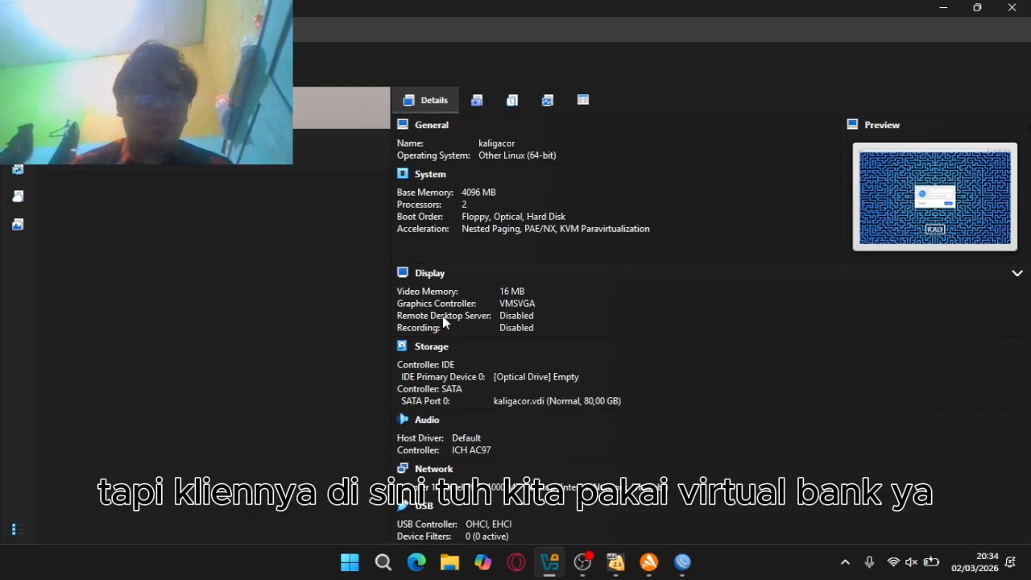
Maximize the kaligacor VM window and log in with the root username and password
mouse_move(551, 568)
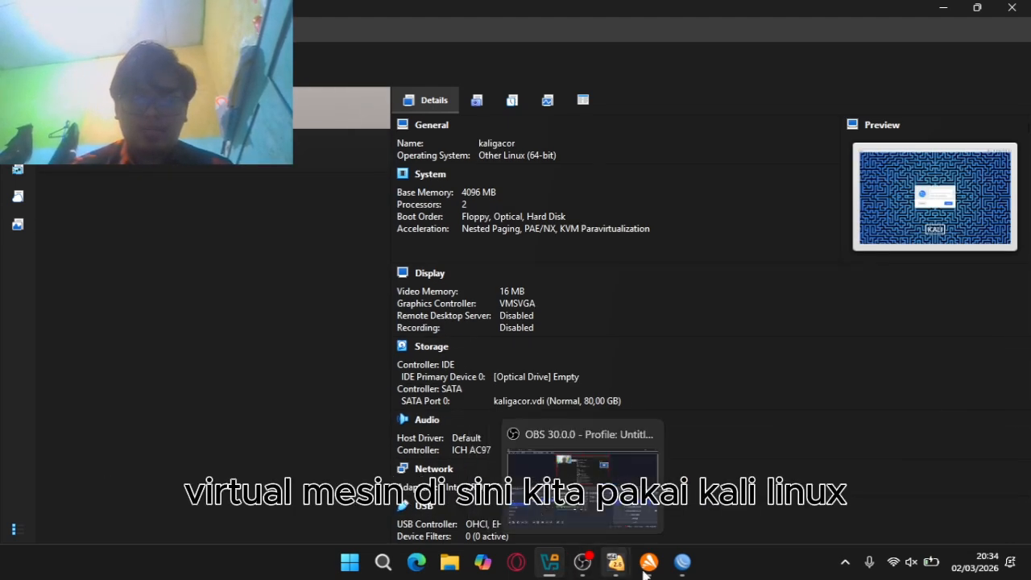
mouse_move(616, 563)
left_click(603, 477)
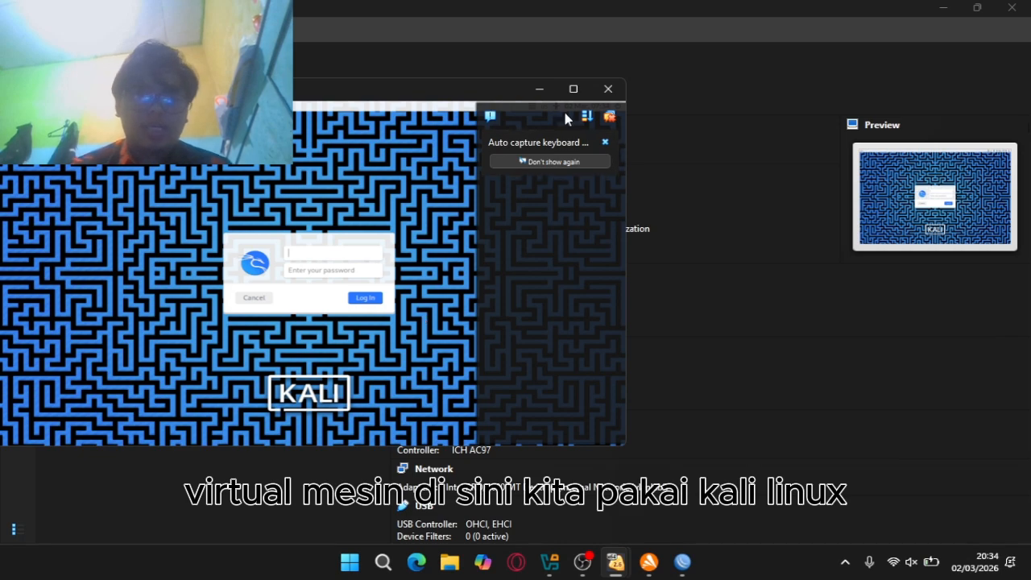
left_click(573, 89)
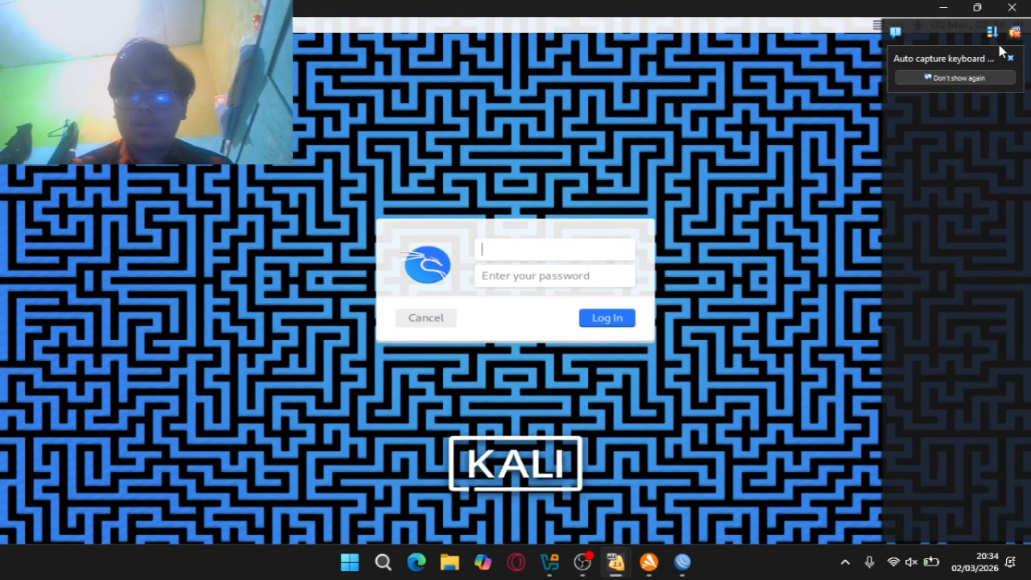
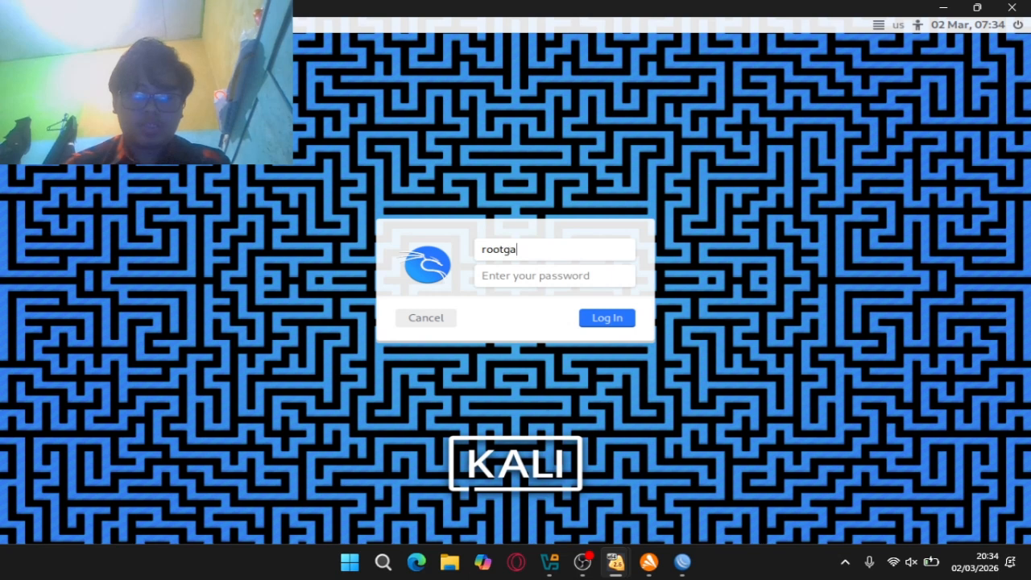
key("BackSpace")
key("BackSpace")
key("BackSpace")
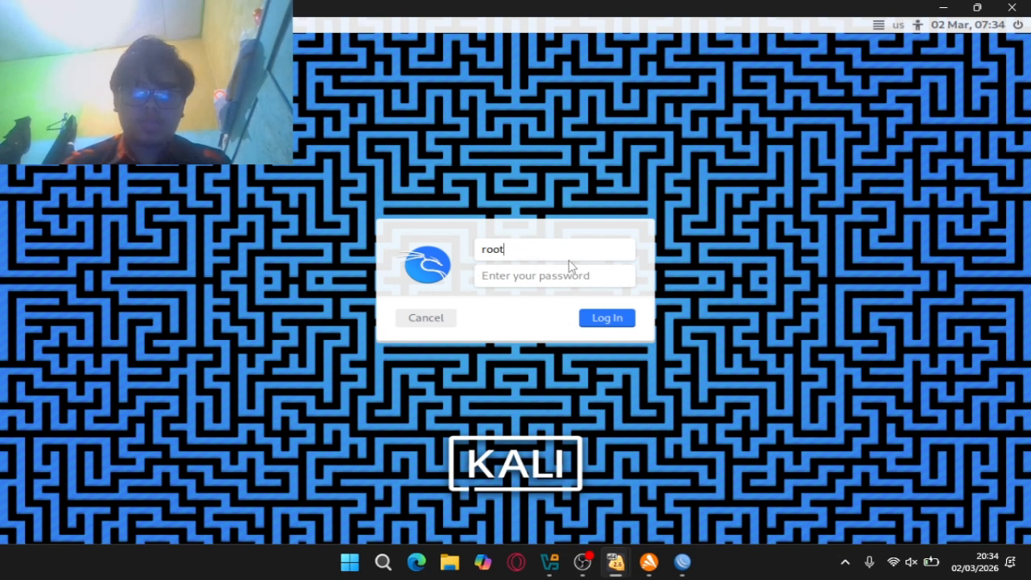
left_click(561, 275)
type("•")
key("Return")
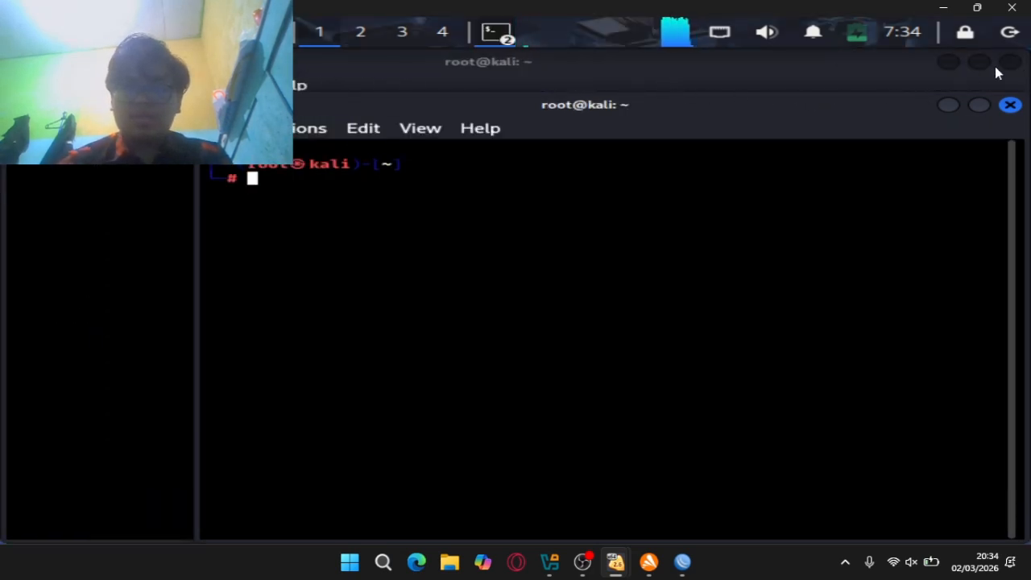
Close the extra root terminal and return to VirtualBox Manager
left_click(1007, 64)
left_click_drag(758, 119, 646, 73)
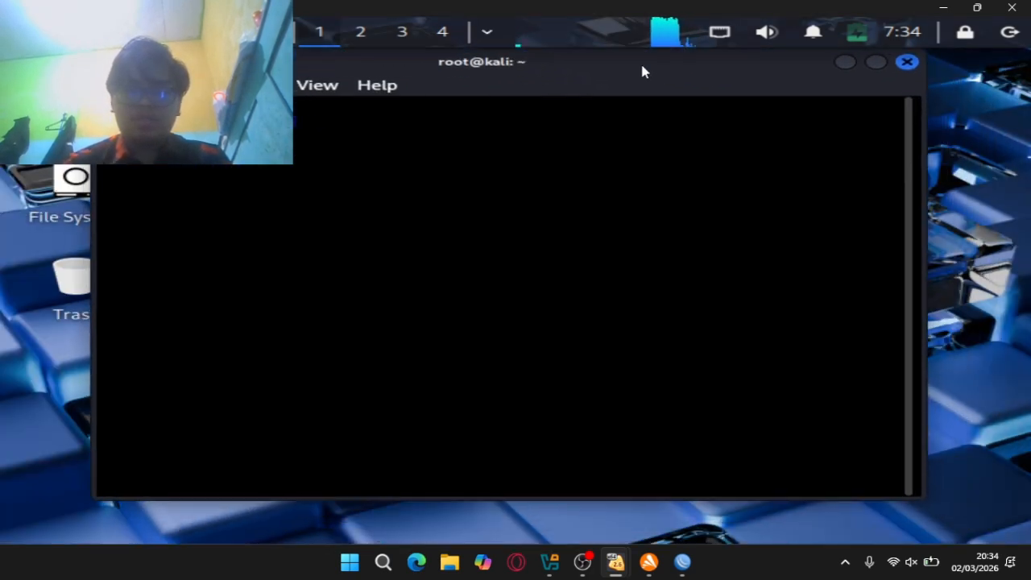
left_click(550, 573)
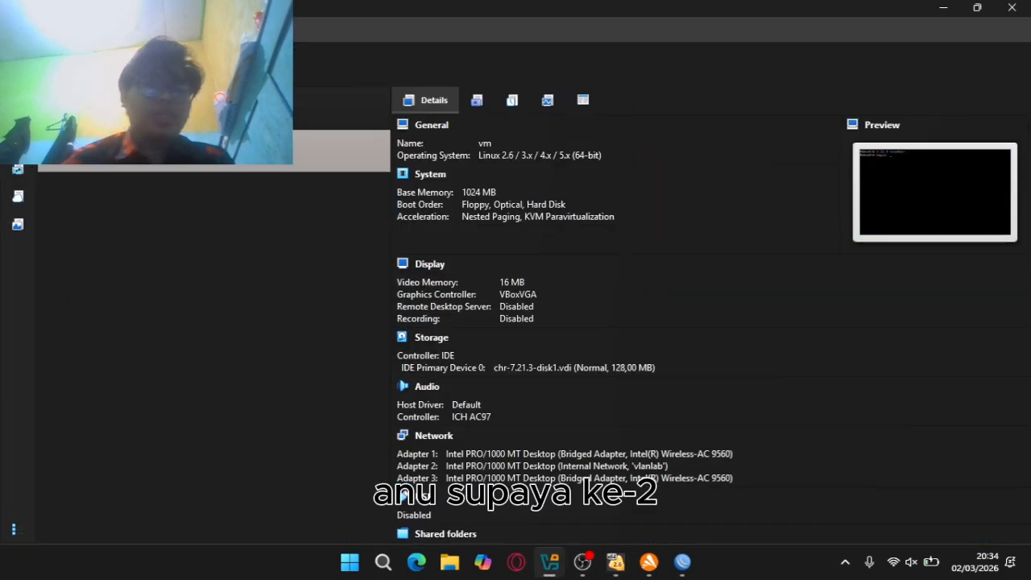
Check that the router VM's Adapter 2 is attached to internal network vlanlab
double_click(168, 159)
left_click(926, 30)
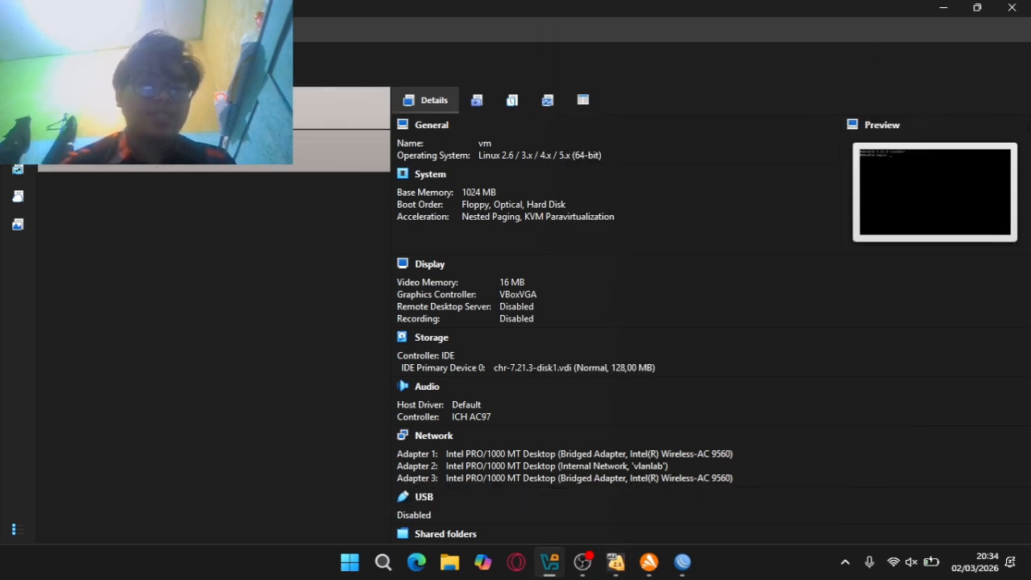
left_click(242, 108)
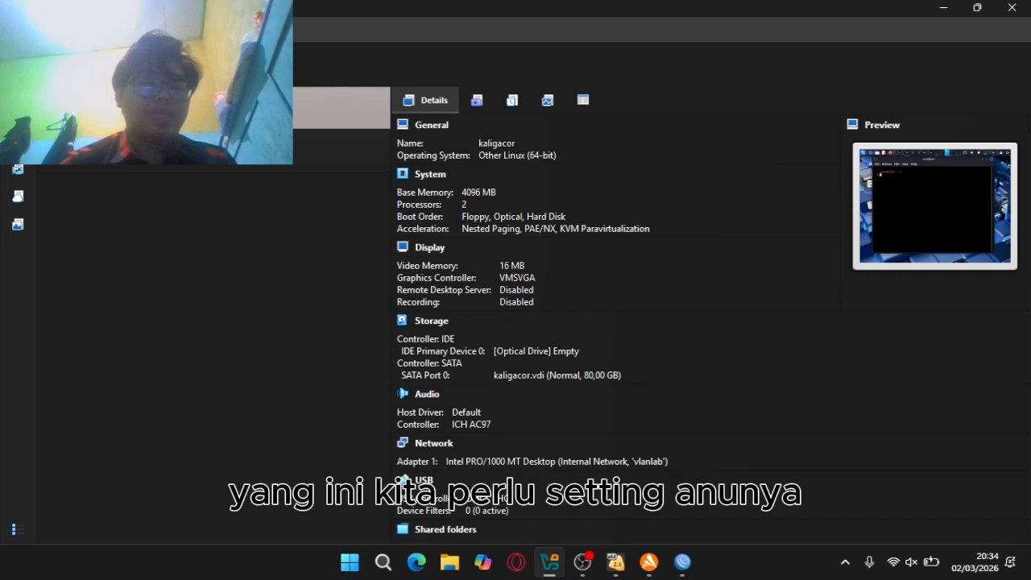
double_click(242, 150)
left_click(927, 30)
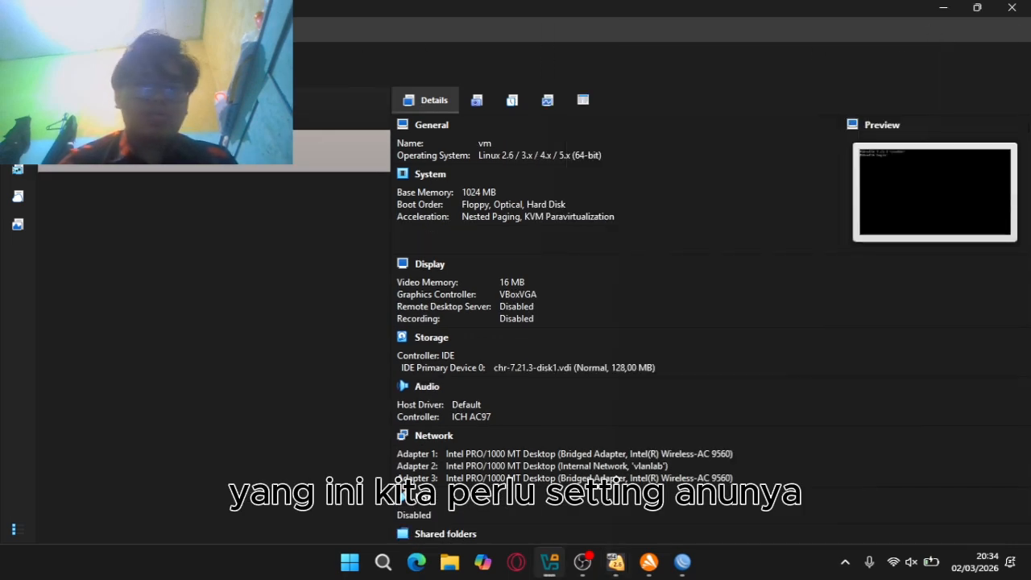
key("ctrl+s")
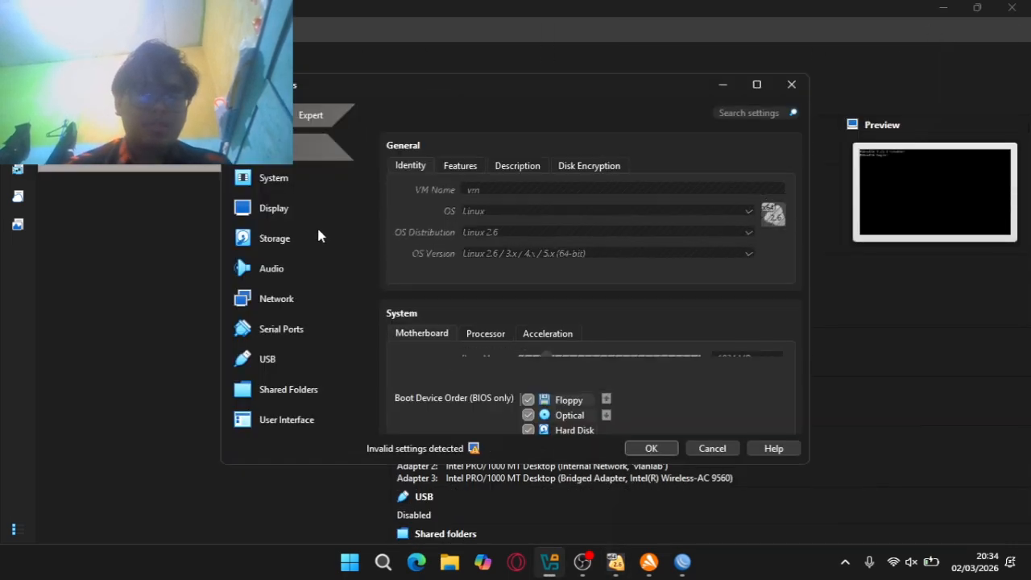
left_click(287, 299)
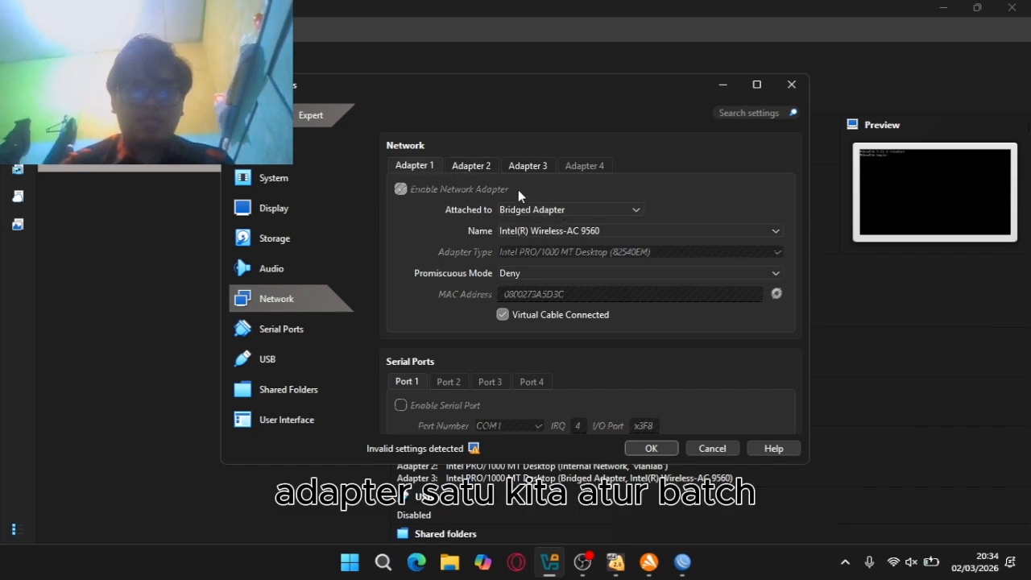
left_click(471, 165)
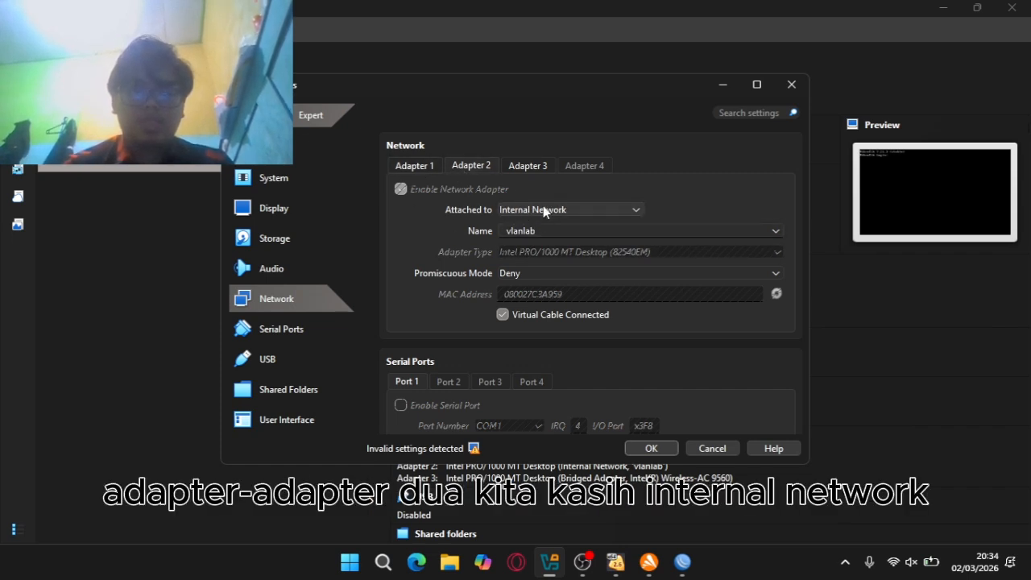
left_click(652, 449)
Check that kaligacor's Adapter 1 is on internal network vlanlab, then close settings
left_click(213, 108)
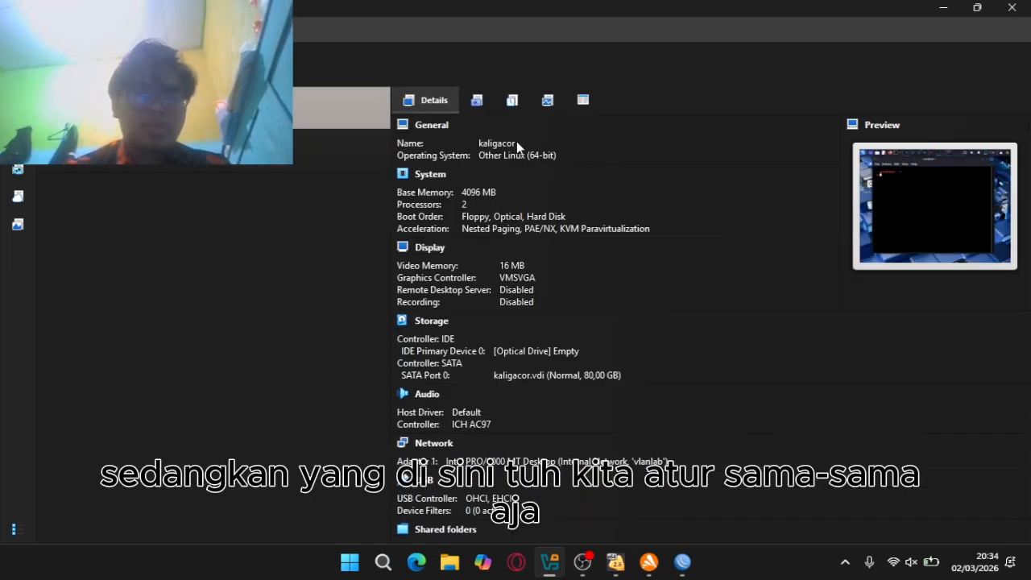
key("ctrl+s")
left_click(277, 301)
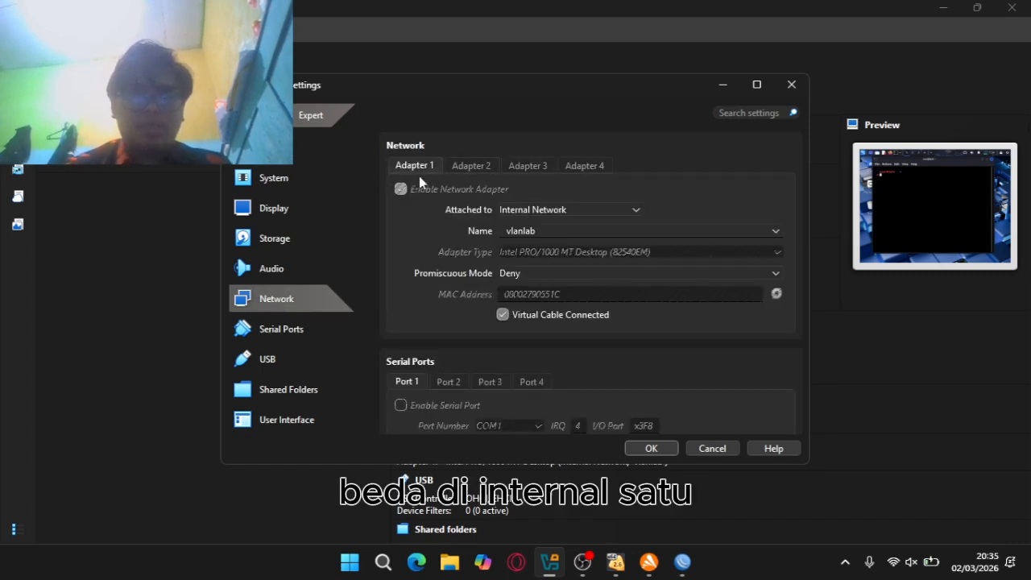
left_click(564, 231)
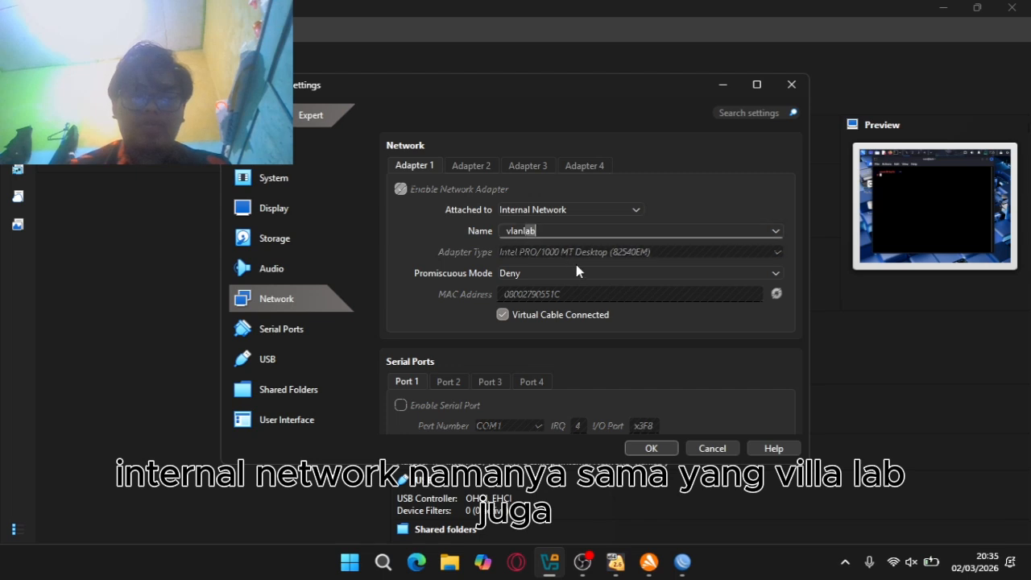
left_click(657, 447)
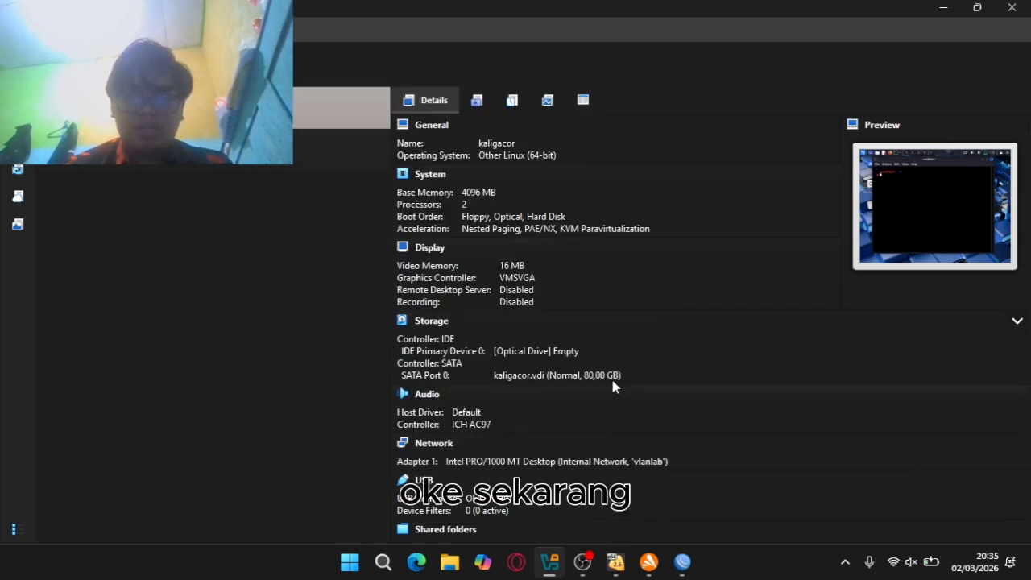
In the Kali VM, clear the terminal and run 'ip a' to list interface addresses
mouse_move(549, 562)
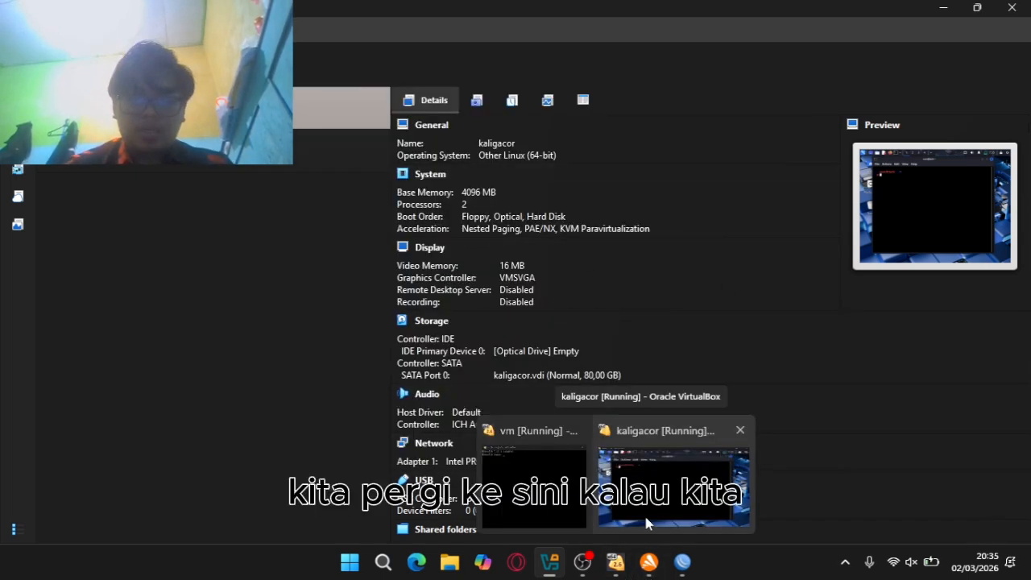
left_click(644, 507)
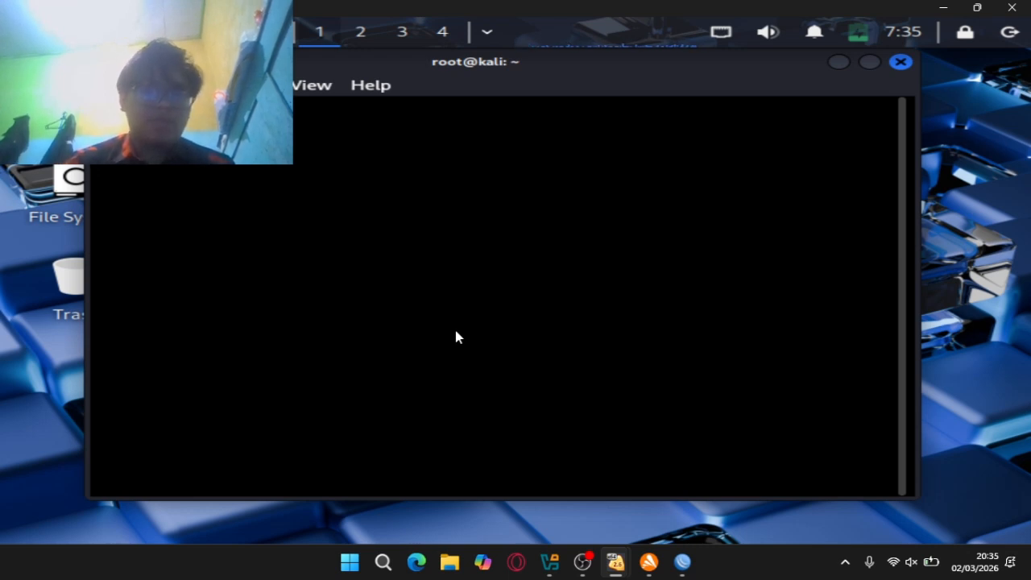
key("Up")
key("Up")
key("Up")
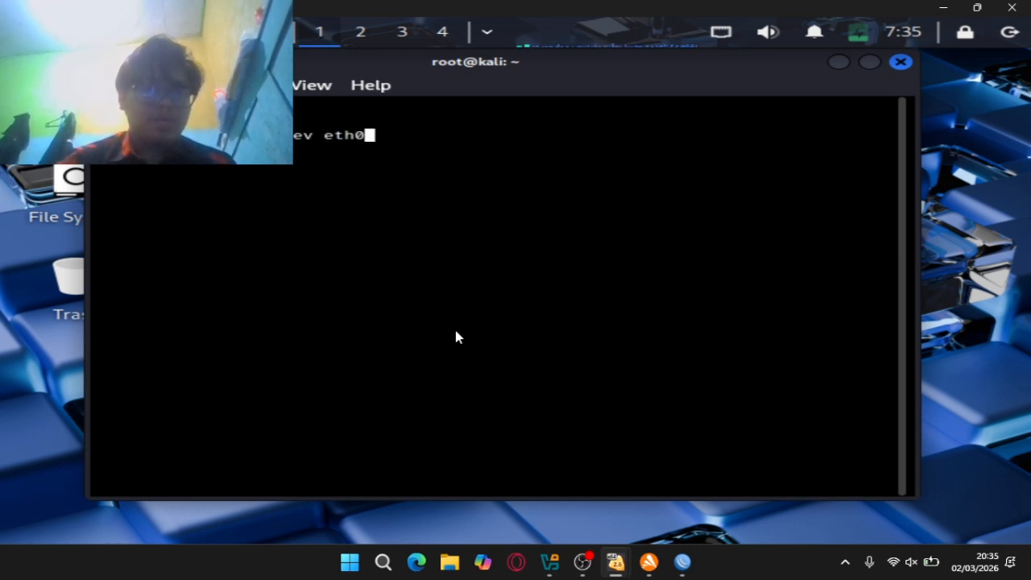
key("Left")
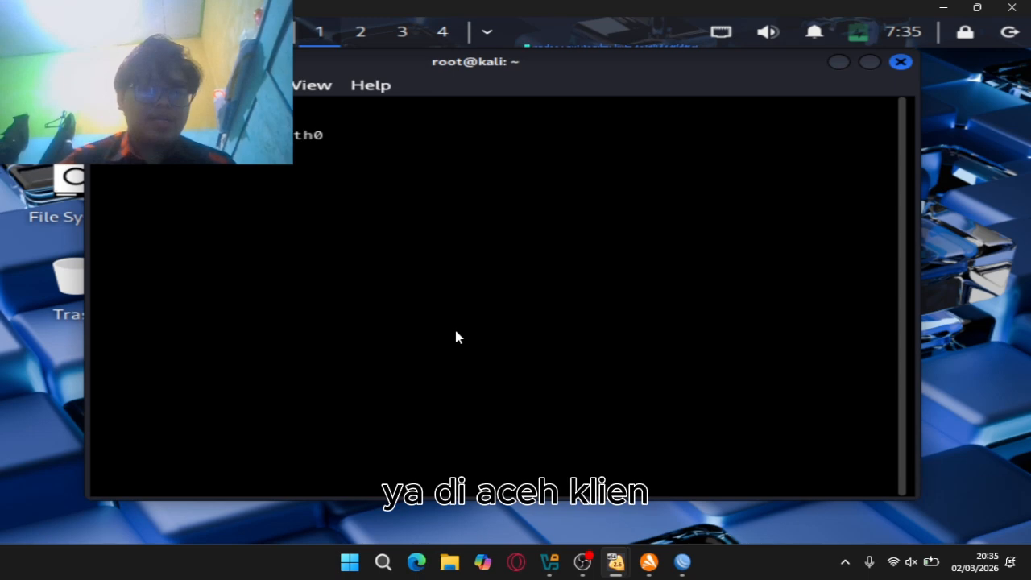
key("Return")
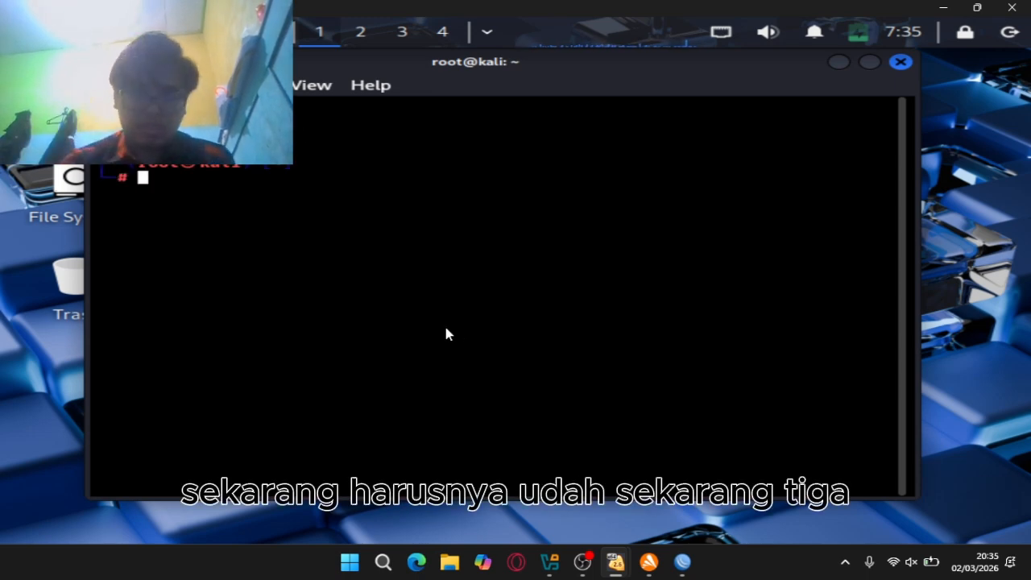
type("ip a")
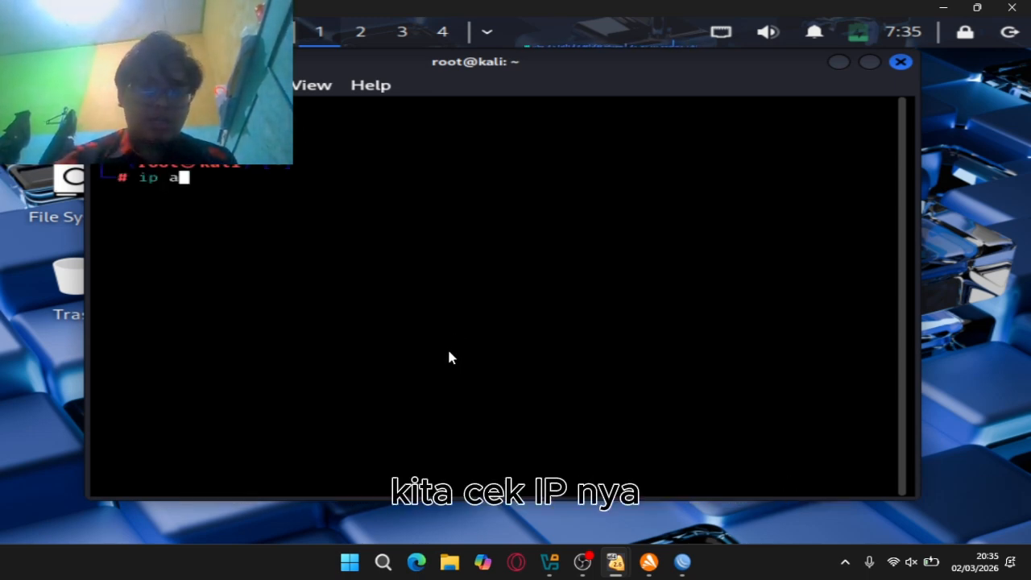
key("Return")
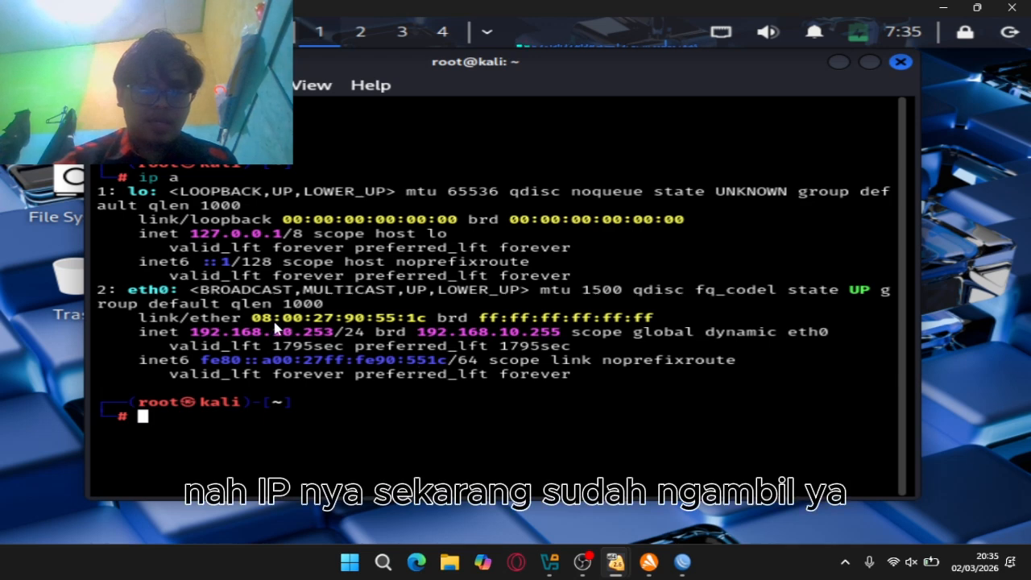
Highlight eth0's DHCP-assigned address 192.168.10.253/24 in the output
left_click_drag(192, 337, 331, 338)
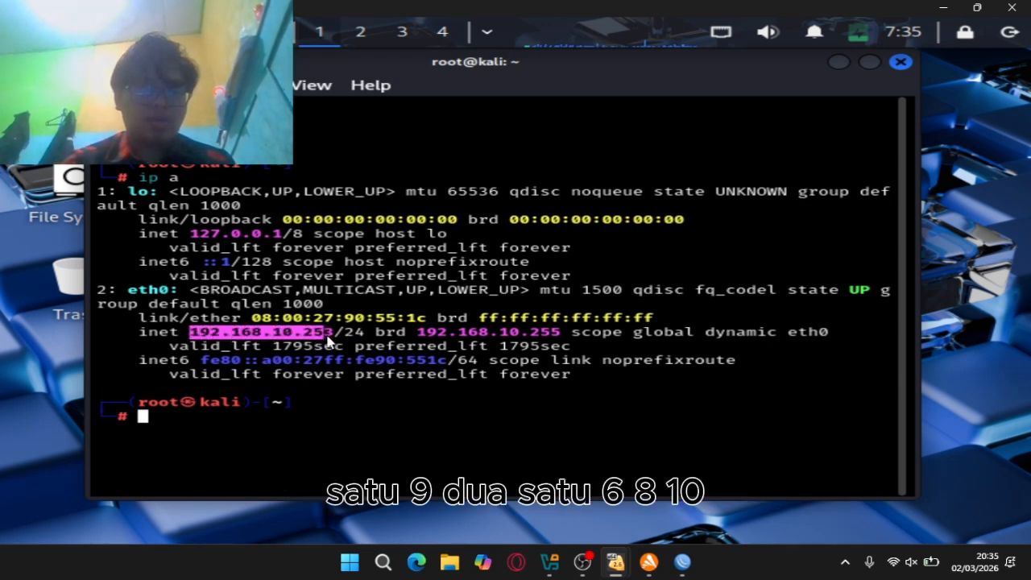
double_click(279, 331)
left_click(279, 330)
left_click(279, 330)
left_click(279, 331)
left_click(279, 330)
Run 'ping 192.168.10.1' in the Kali terminal to test the vlan10 gateway
left_click(315, 418)
type("ping ")
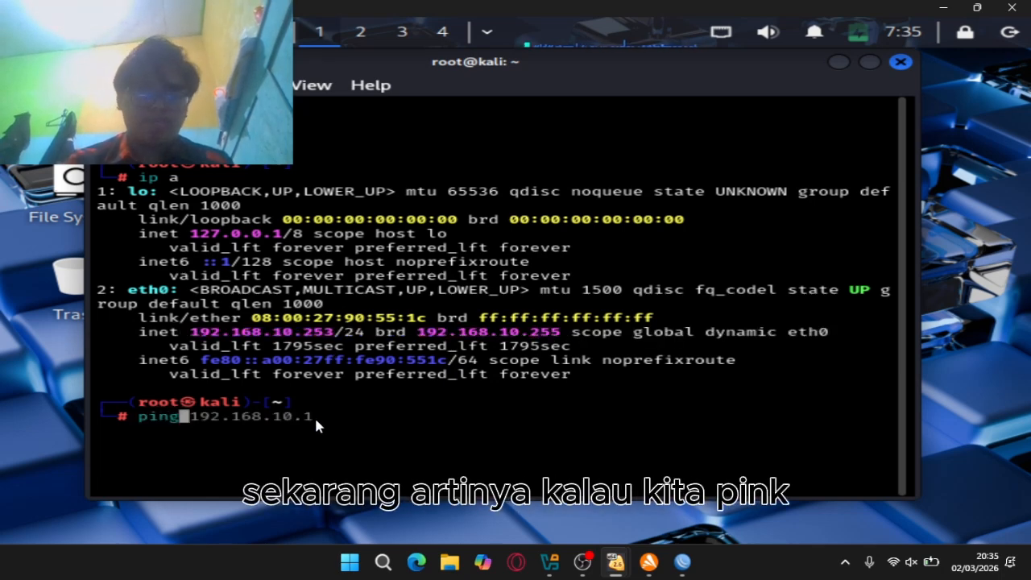
type("192.168")
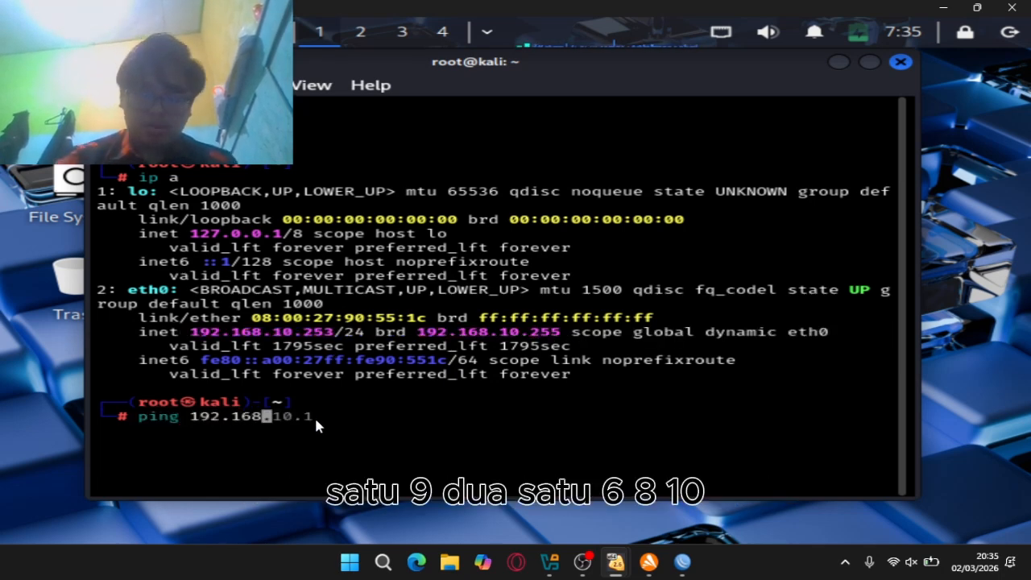
type(".10.1")
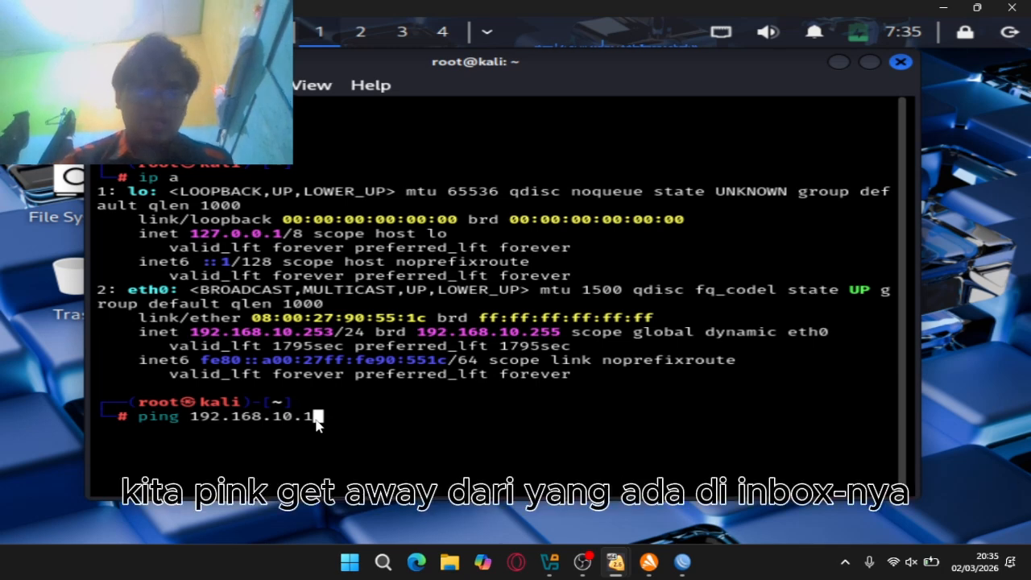
left_click(682, 562)
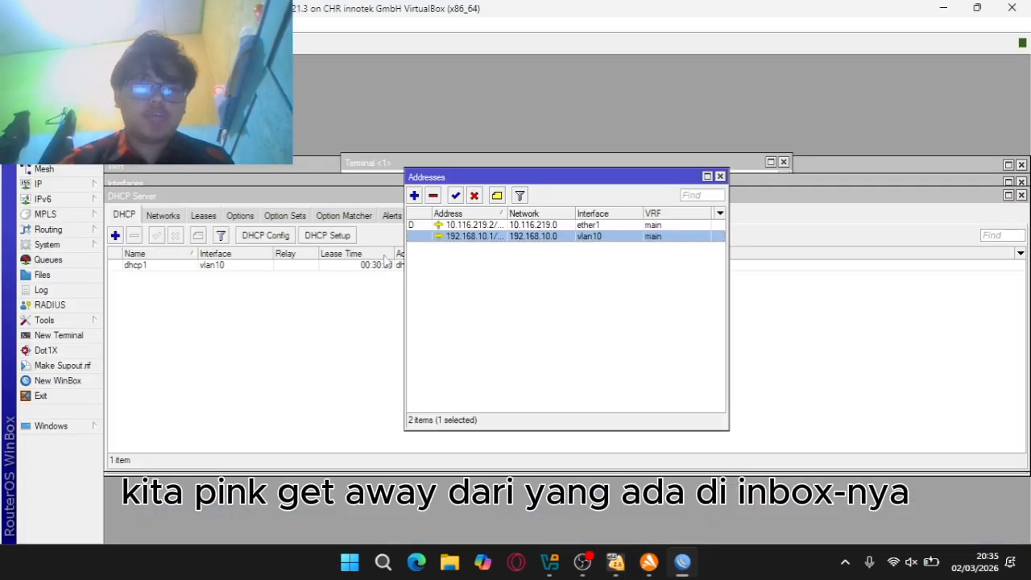
left_click(583, 561)
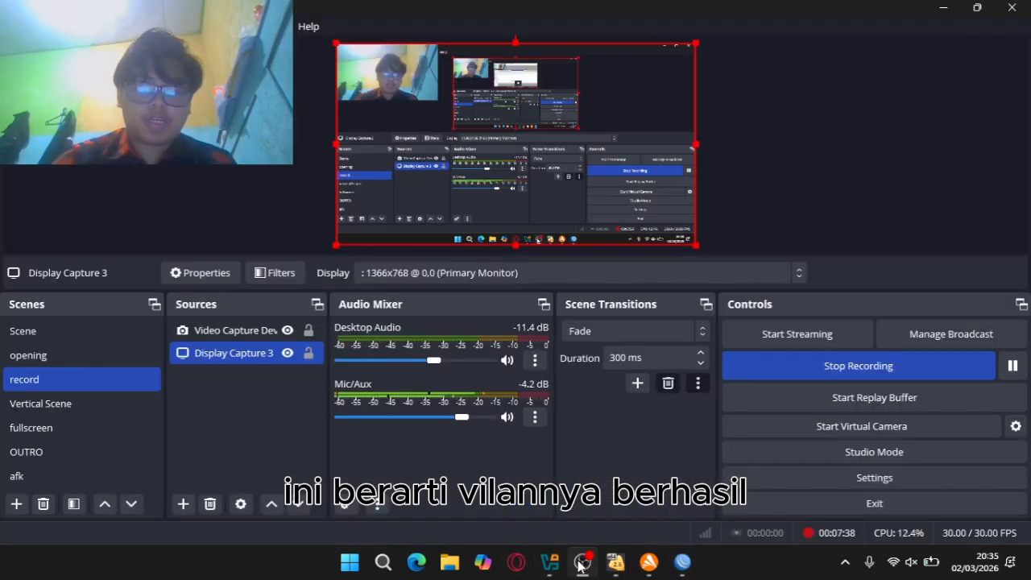
mouse_move(549, 561)
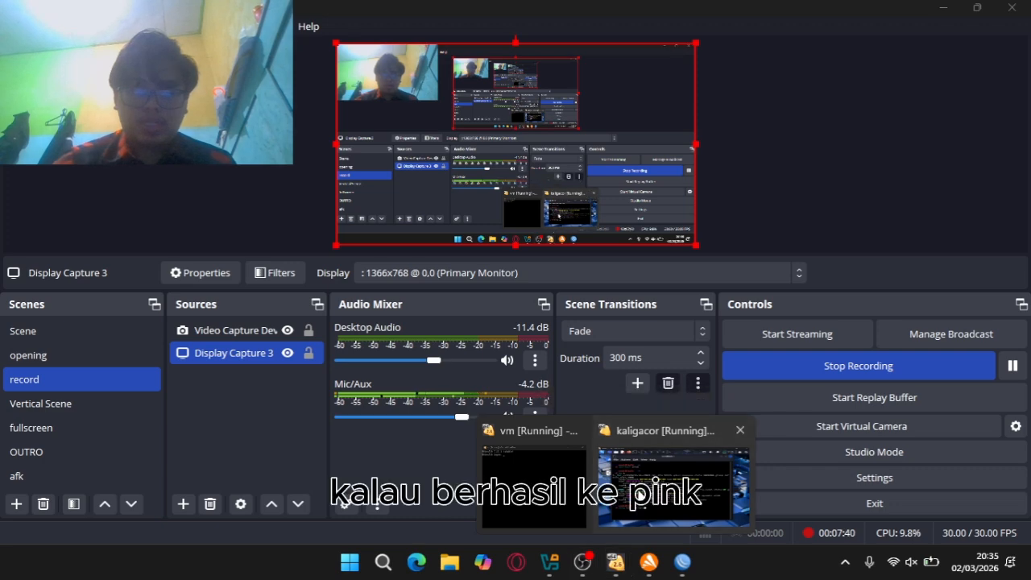
left_click(673, 479)
key("Return")
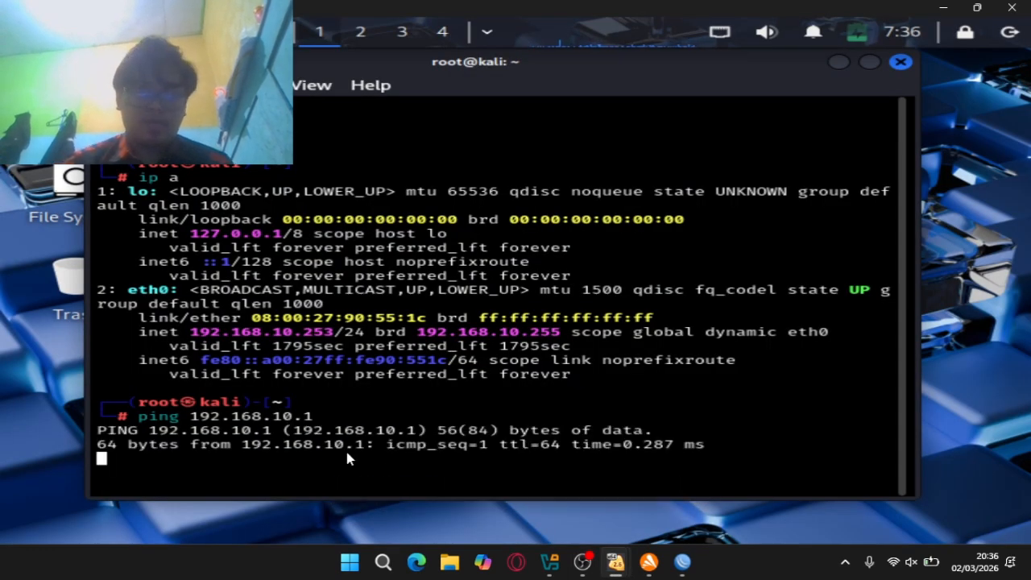
Highlight the gateway's ping replies, then return to WinBox's address list
left_click_drag(717, 430, 427, 459)
left_click_drag(723, 459, 57, 422)
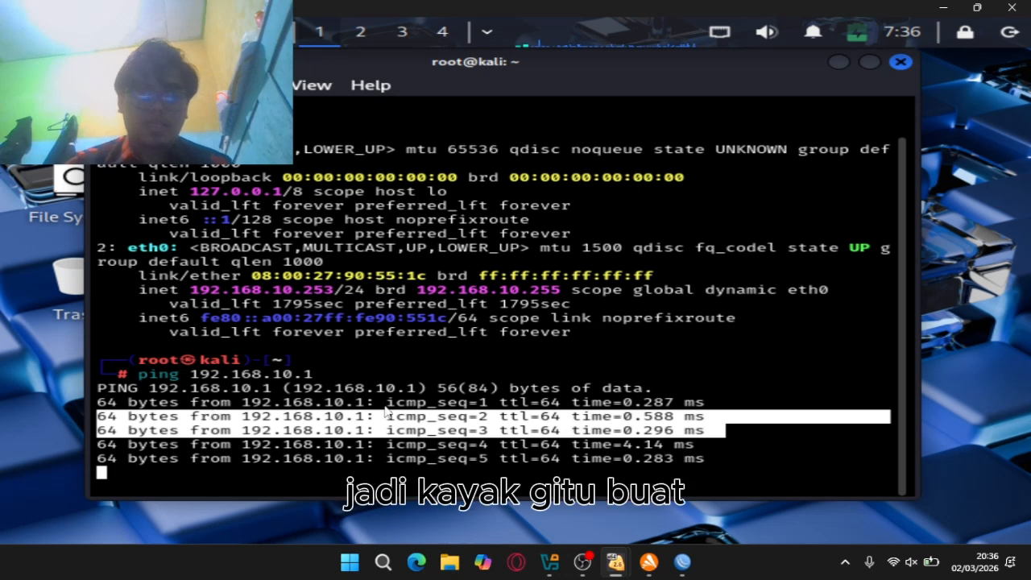
left_click(571, 417)
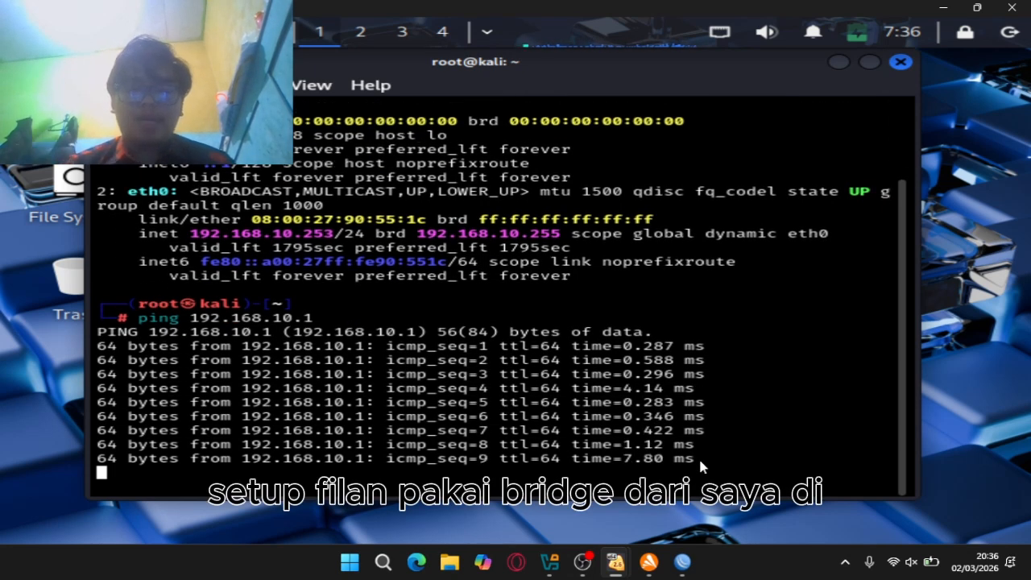
left_click(682, 562)
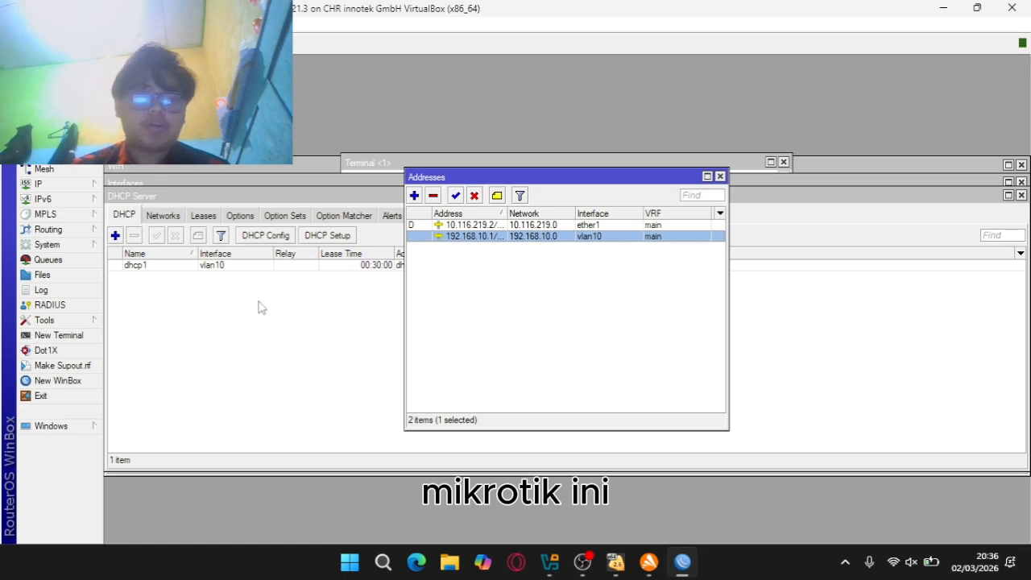